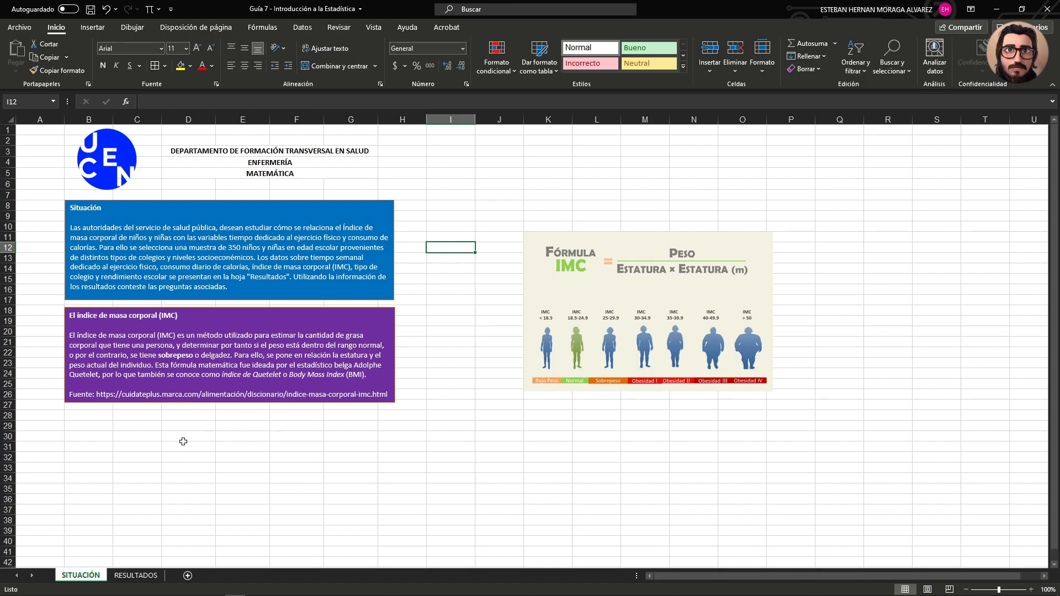
Open the RESULTADOS sheet and look over the five variable headers in A1:E1 and the data below them.
left_click(140, 580)
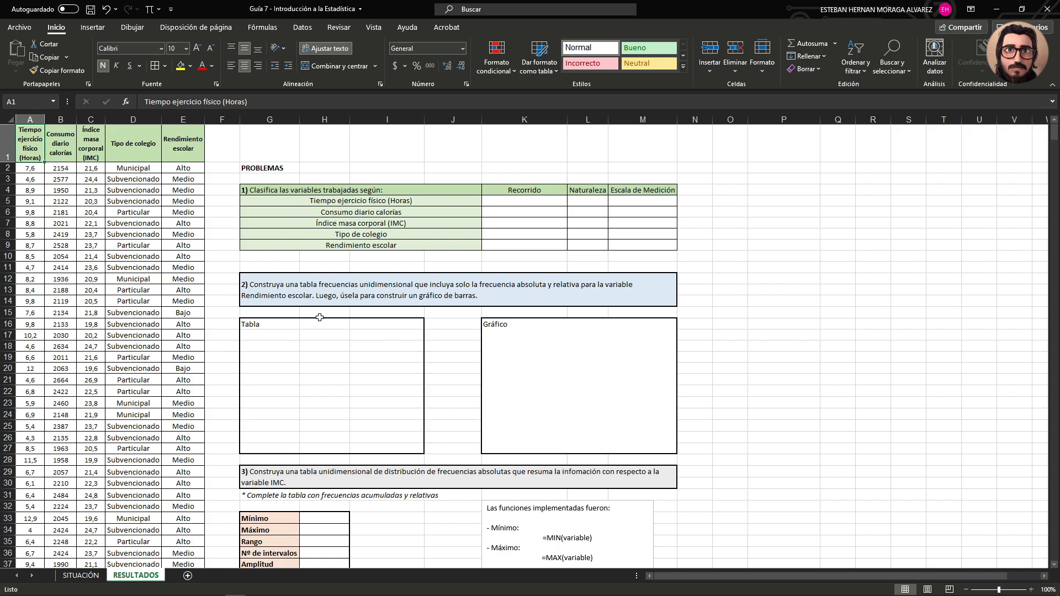
left_click_drag(28, 154, 196, 148)
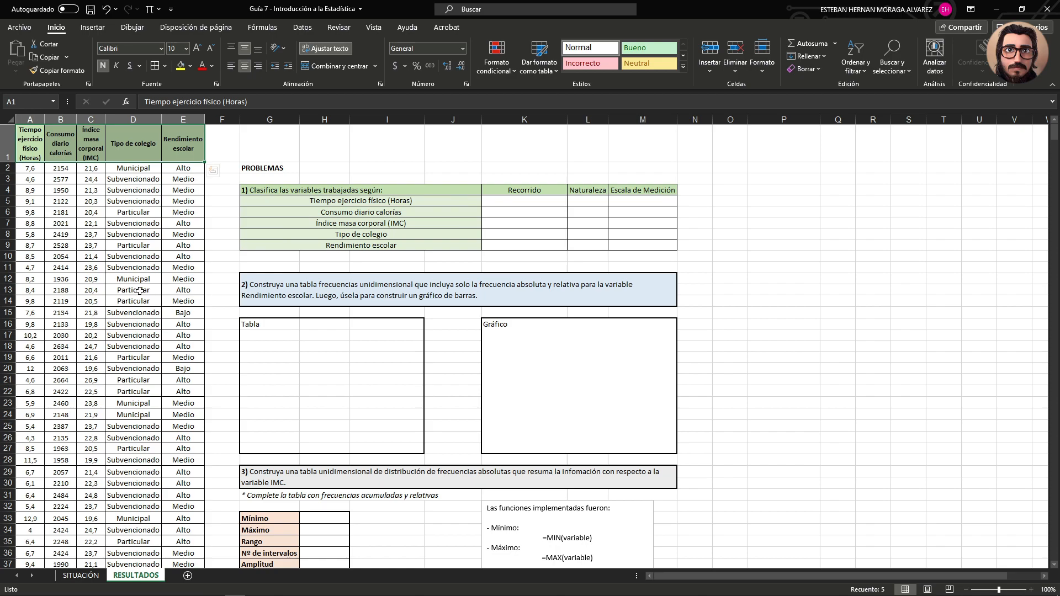
left_click(139, 291)
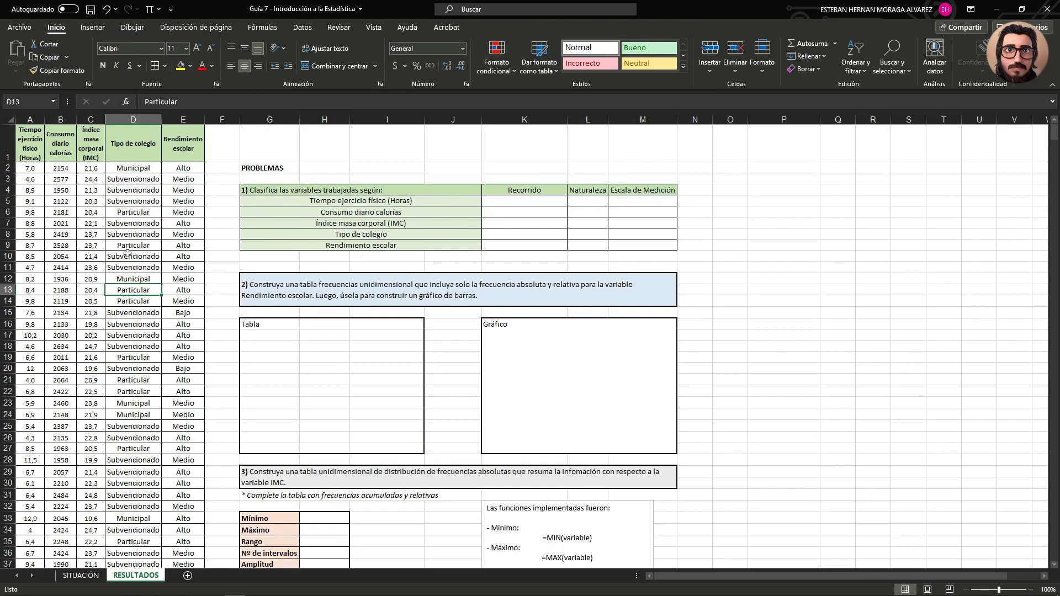
Try selecting the whole data table, A1:E351, starting from its first header cell.
left_click(32, 139)
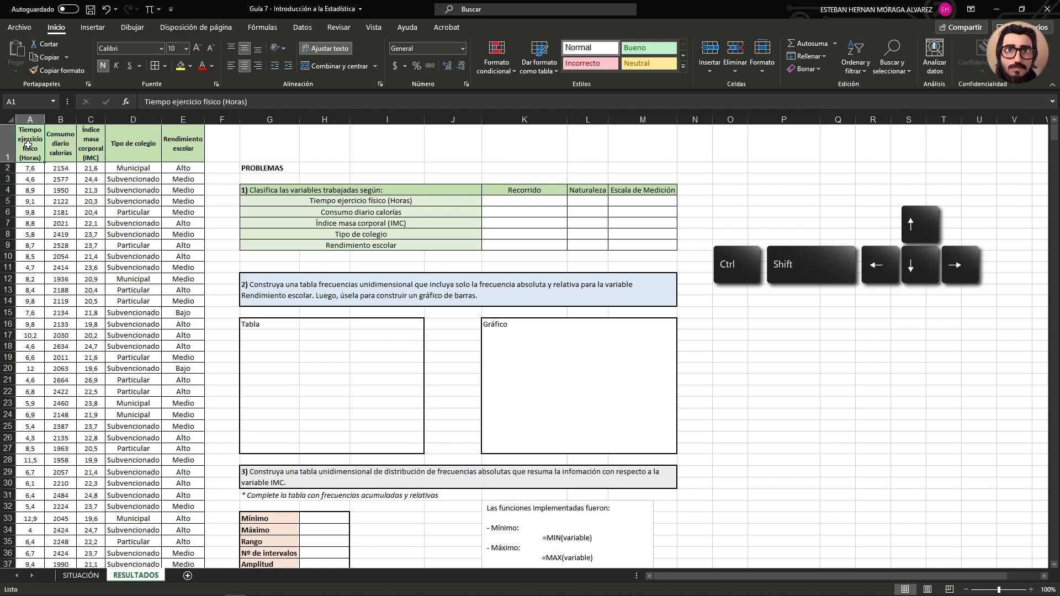
key("ctrl+shift+Right")
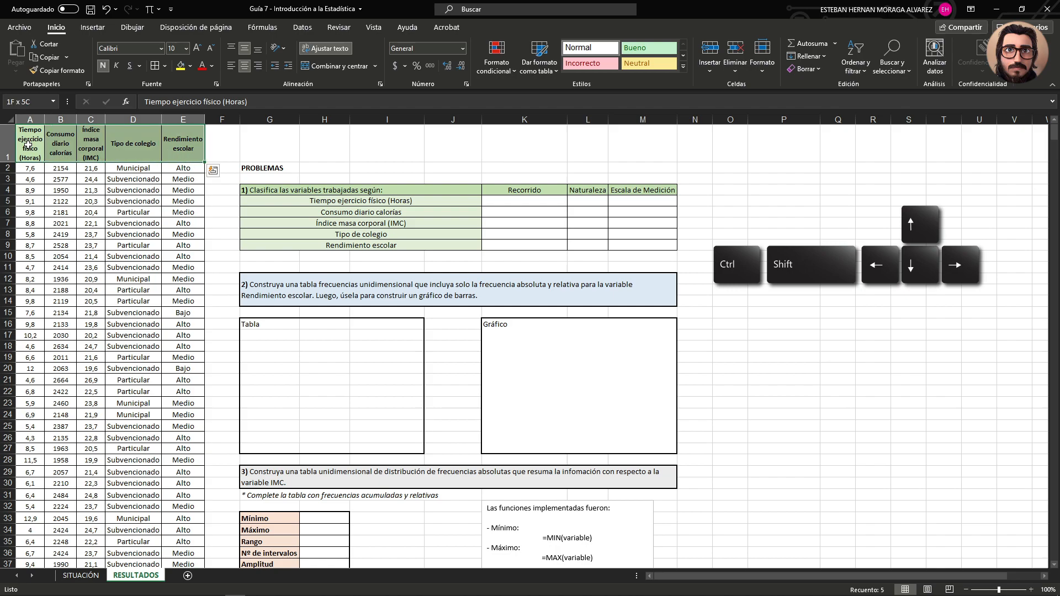
key("ctrl+shift+Down")
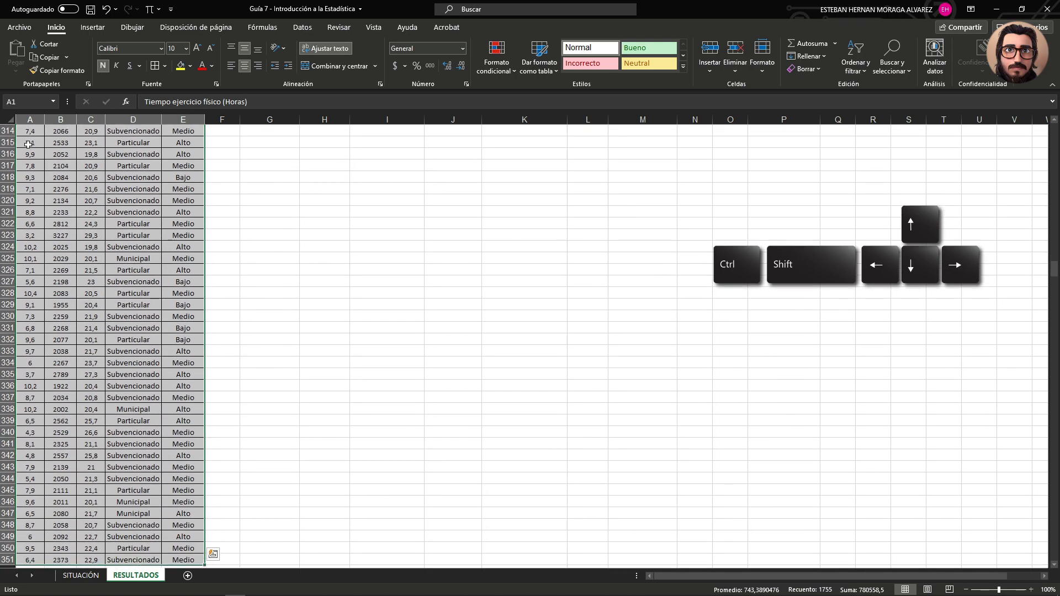
key("ctrl+Home")
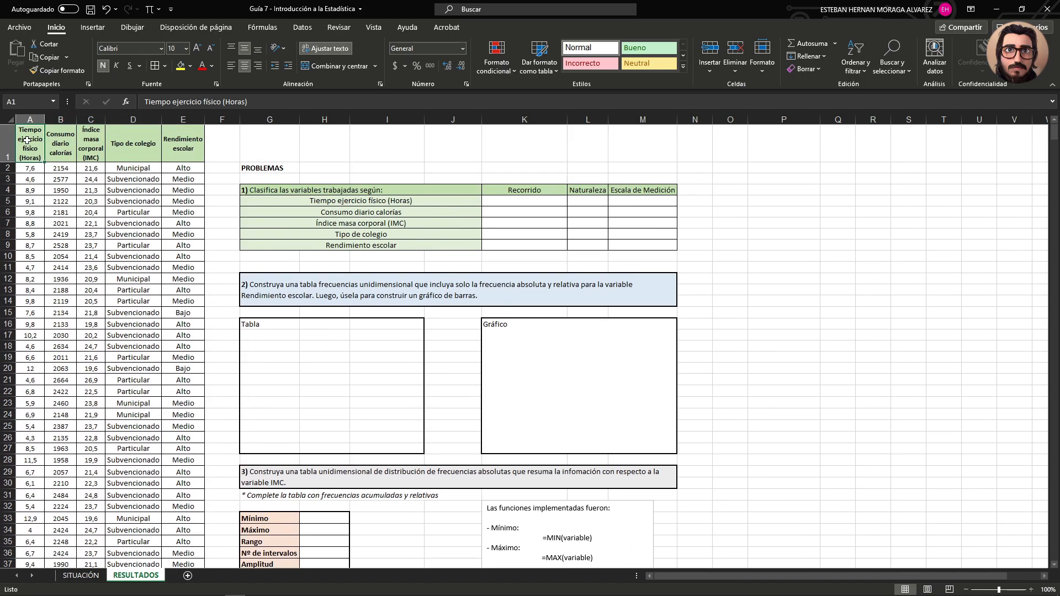
Create a pivot table from the RESULTADOS data range A1:E351 on a new worksheet.
left_click_drag(27, 140, 181, 536)
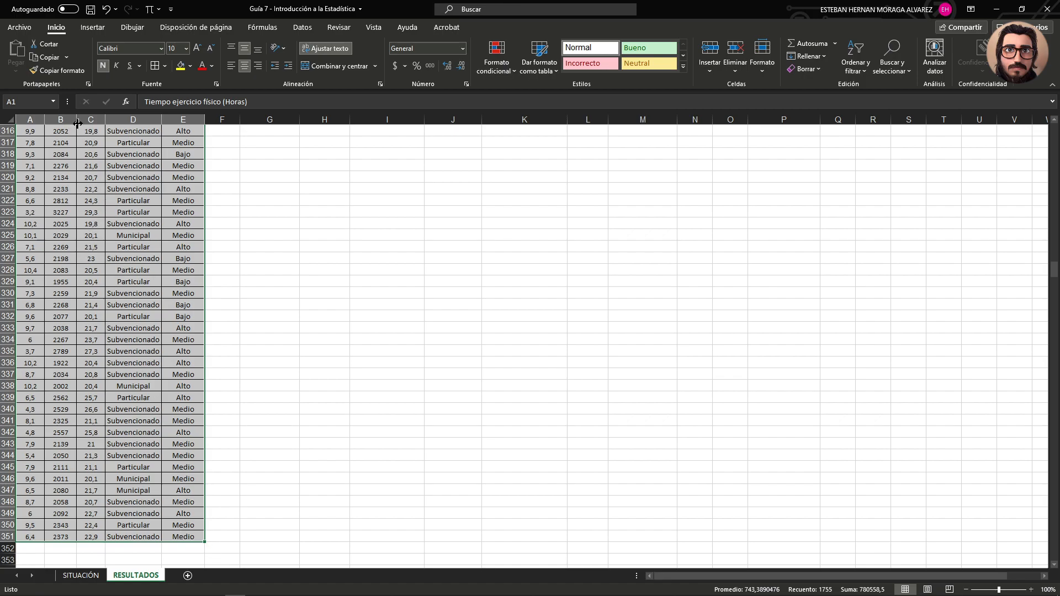
left_click(91, 31)
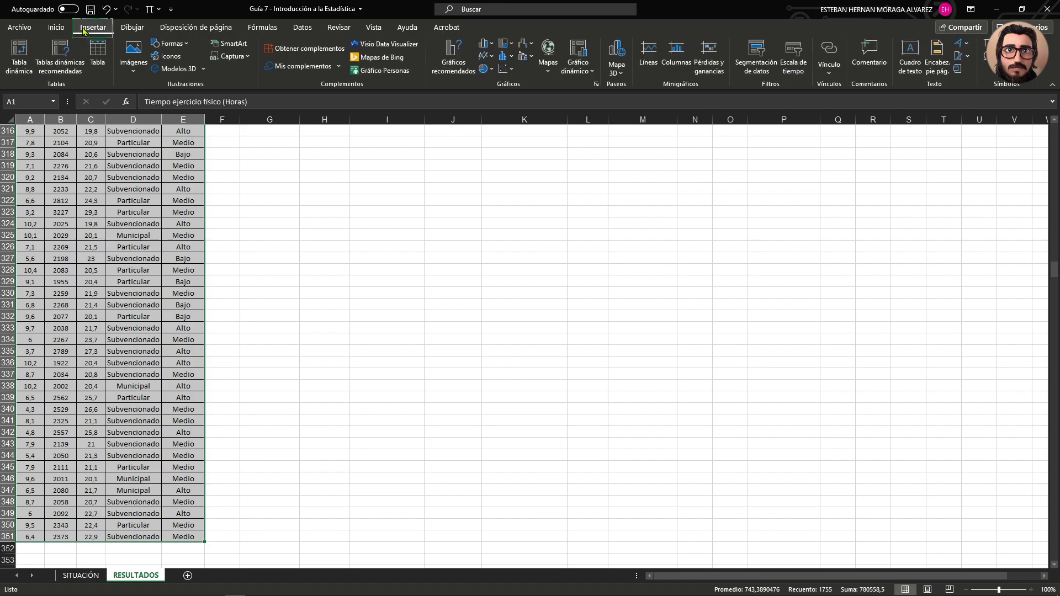
left_click(23, 51)
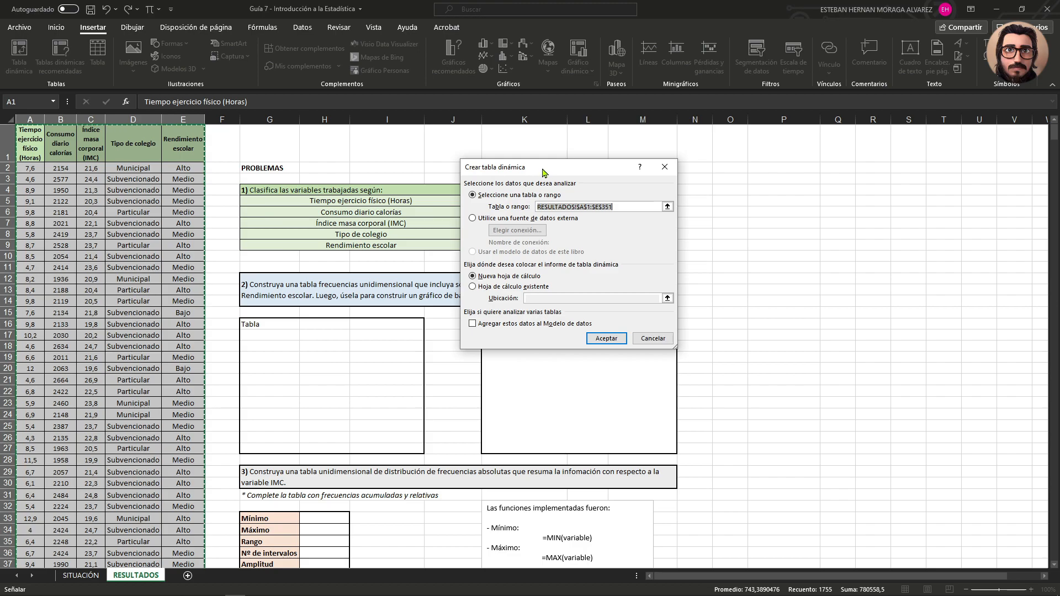
left_click_drag(546, 173, 481, 175)
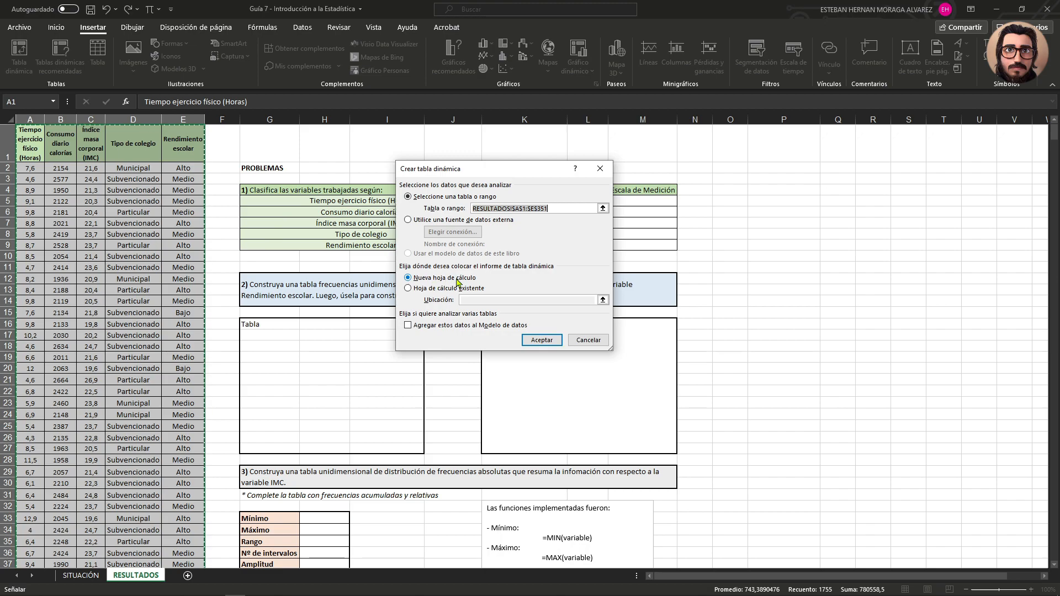
left_click(541, 341)
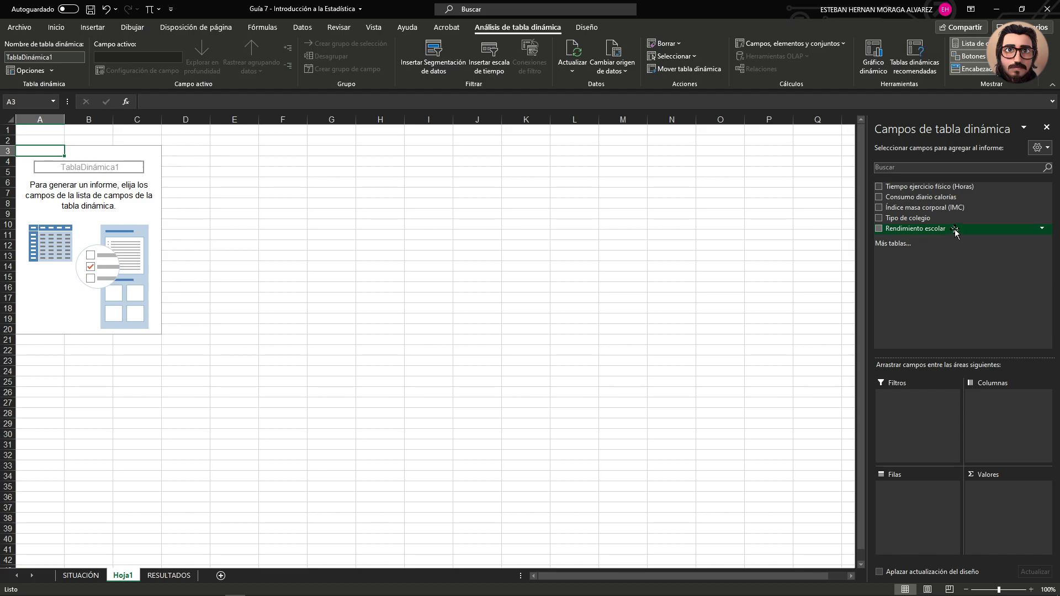
Use Rendimiento escolar as the pivot table's row field and add it twice as a value field.
left_click_drag(955, 230, 960, 236)
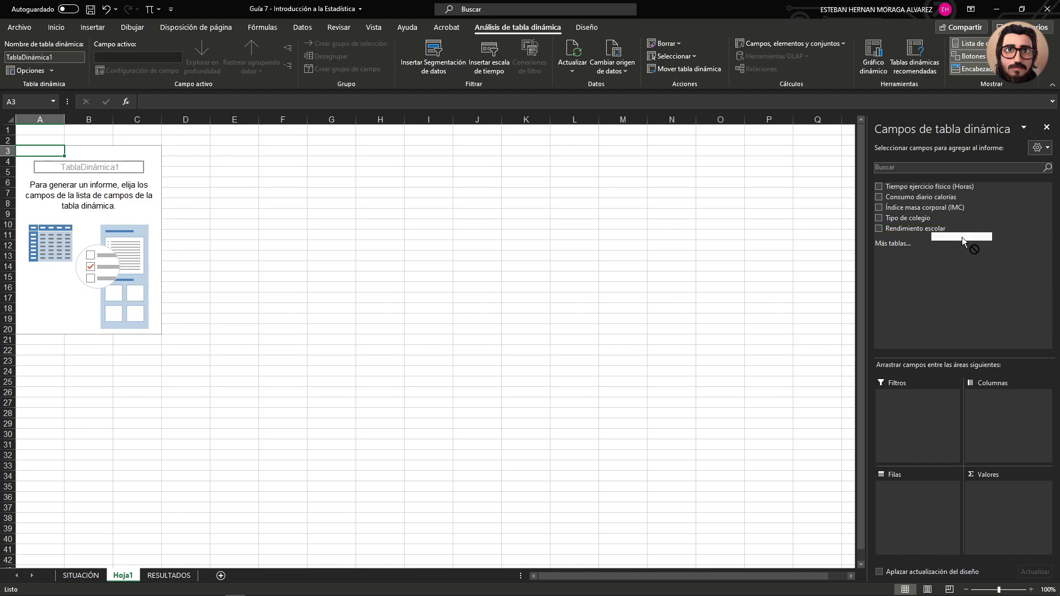
left_click_drag(921, 323, 920, 390)
left_click_drag(926, 460, 915, 505)
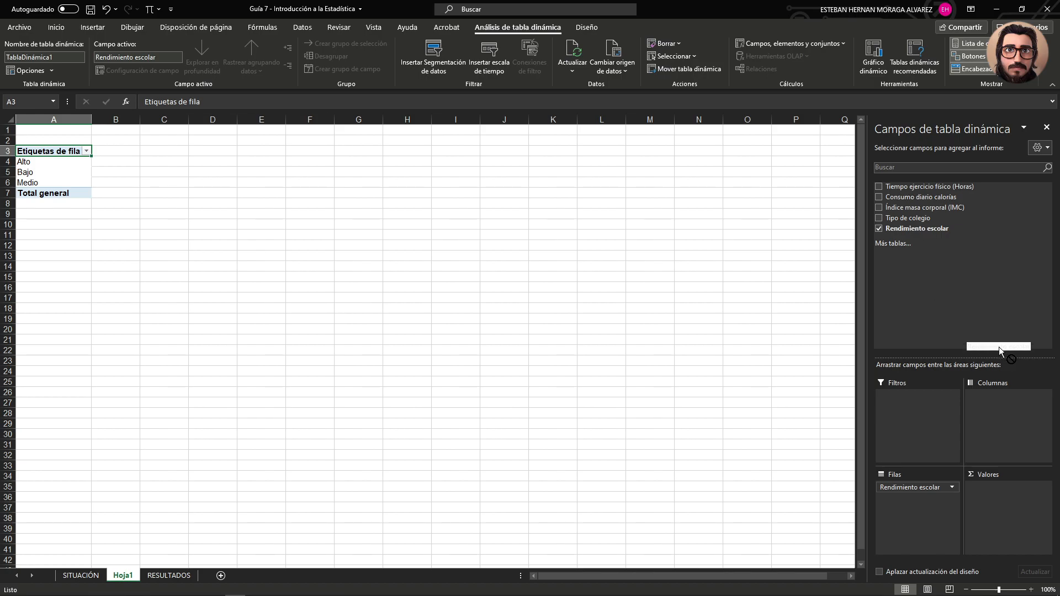
left_click_drag(1008, 431, 1002, 498)
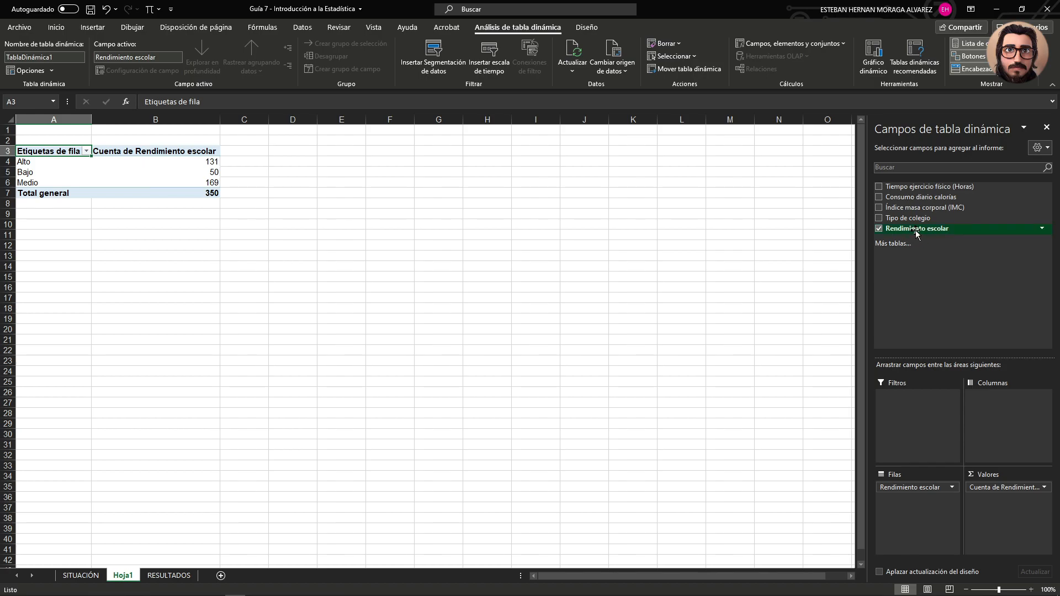
left_click_drag(943, 305, 1004, 505)
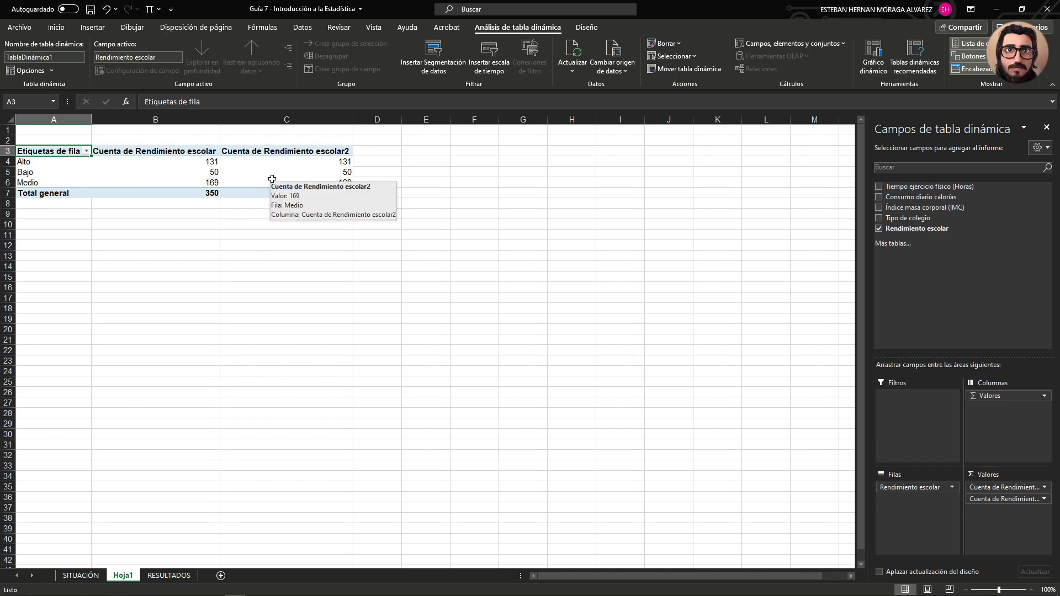
Check how the first Rendimiento escolar count column is summarized and how its values are shown, keeping its settings.
mouse_move(236, 166)
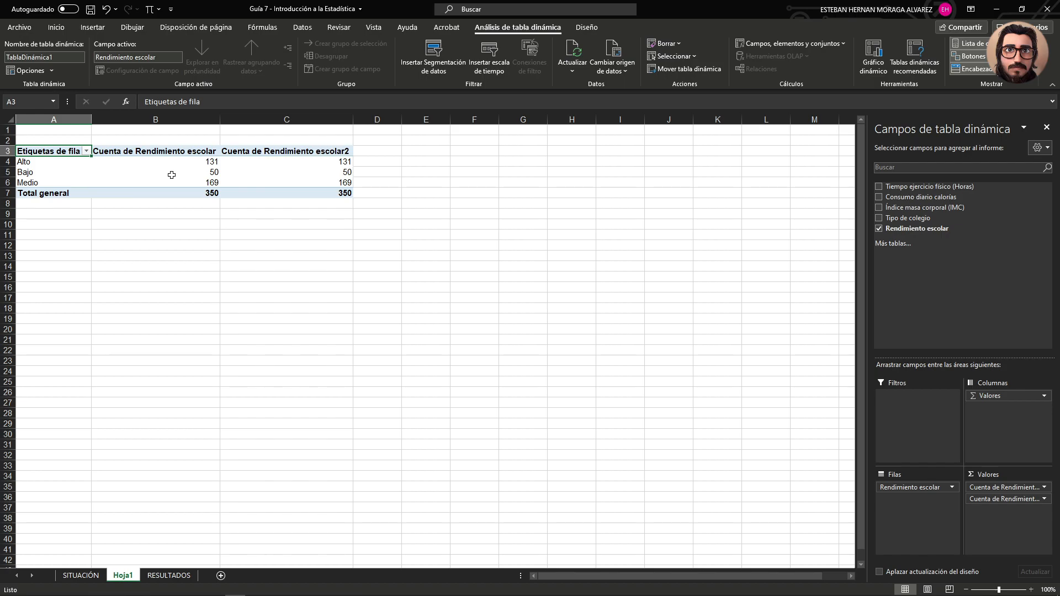
left_click(157, 153)
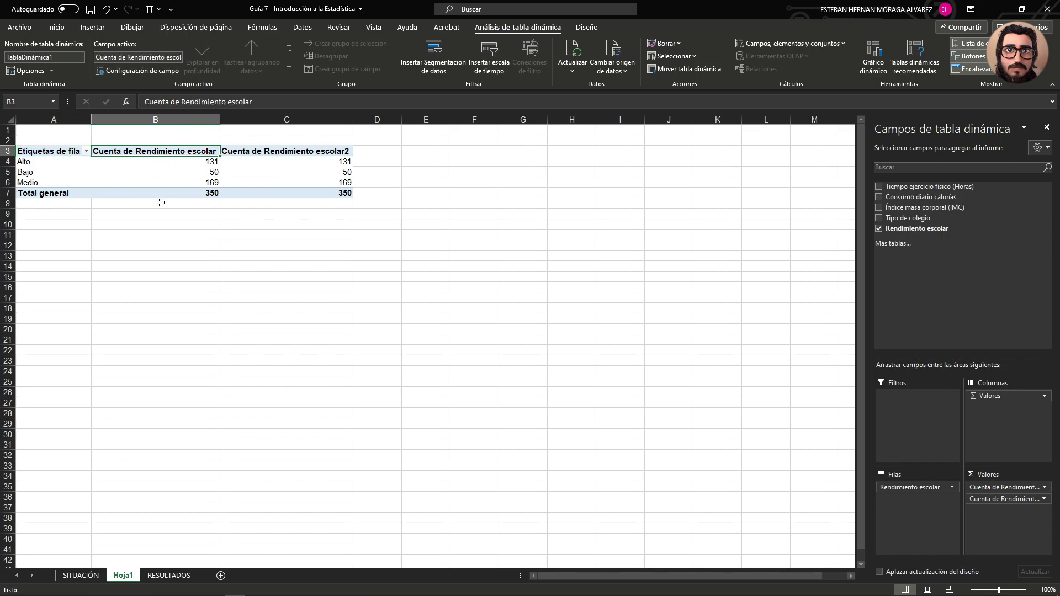
mouse_move(162, 195)
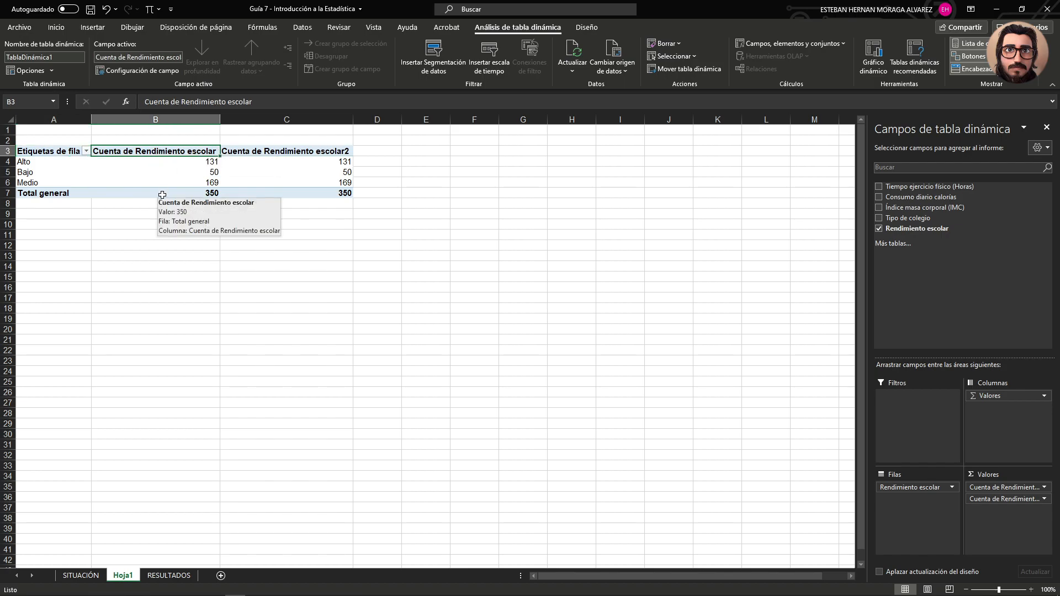
mouse_move(125, 164)
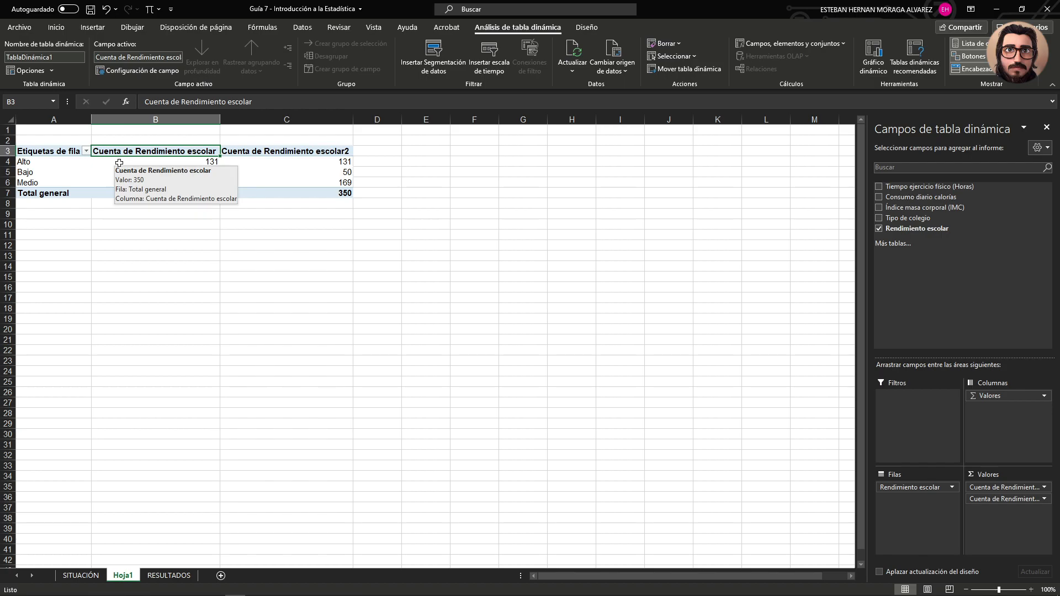
double_click(173, 152)
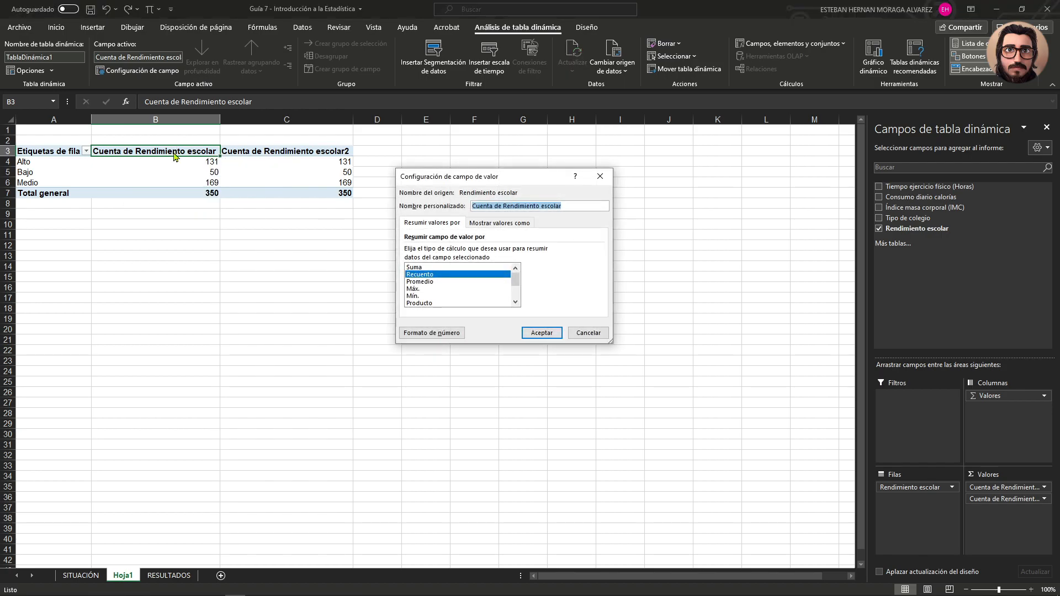
mouse_move(447, 182)
left_mouse_down()
mouse_move(399, 189)
mouse_move(429, 182)
left_mouse_up()
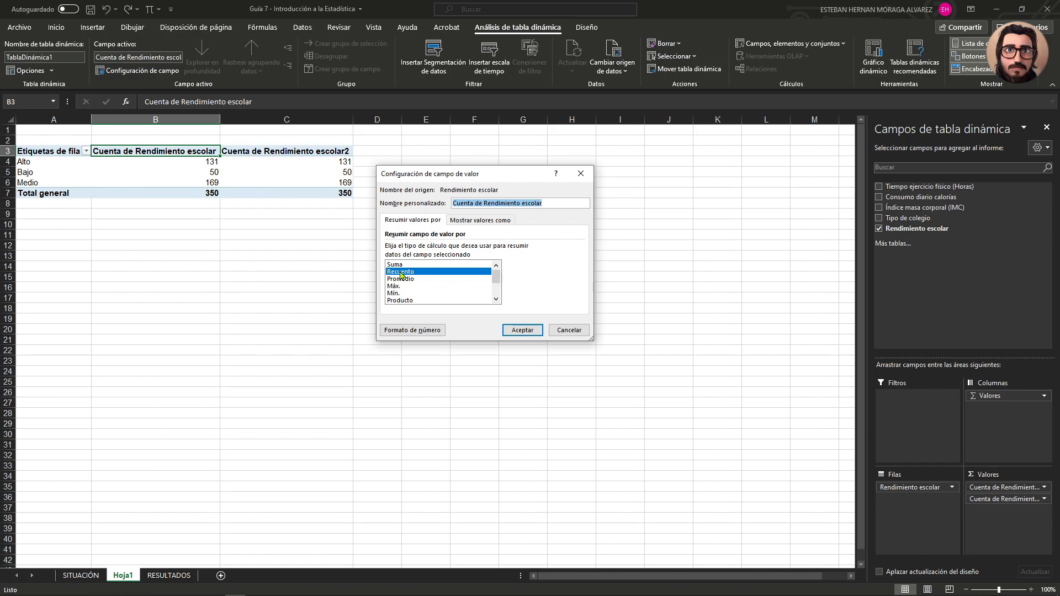
left_click(496, 222)
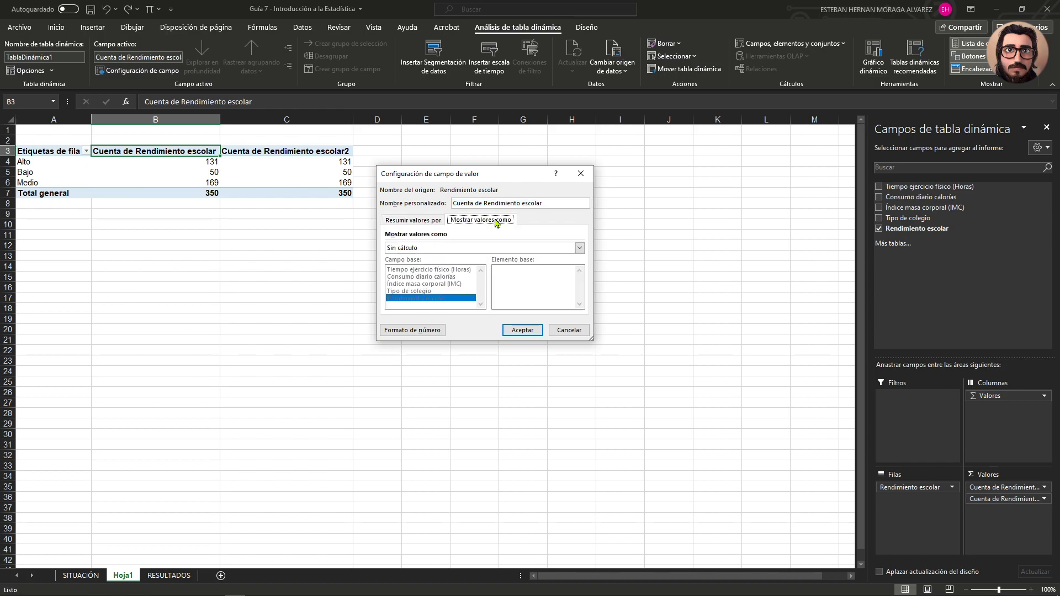
left_click(519, 332)
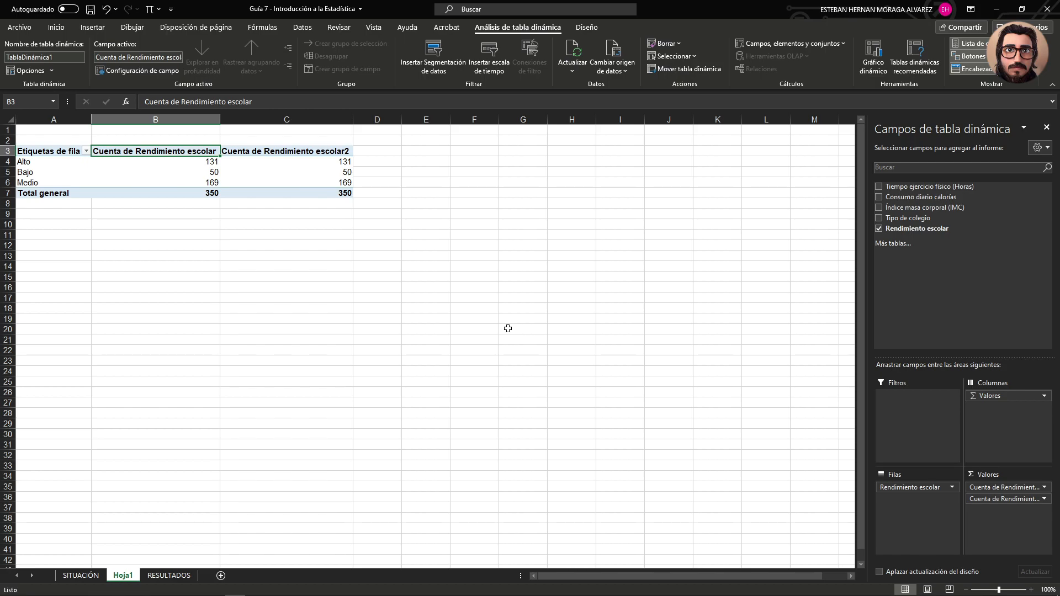
Rename the first count column of the pivot table, in cell B3, as "f. absoluta".
left_click(185, 159)
left_click(179, 174)
left_click(185, 182)
left_click(165, 153)
mouse_move(161, 171)
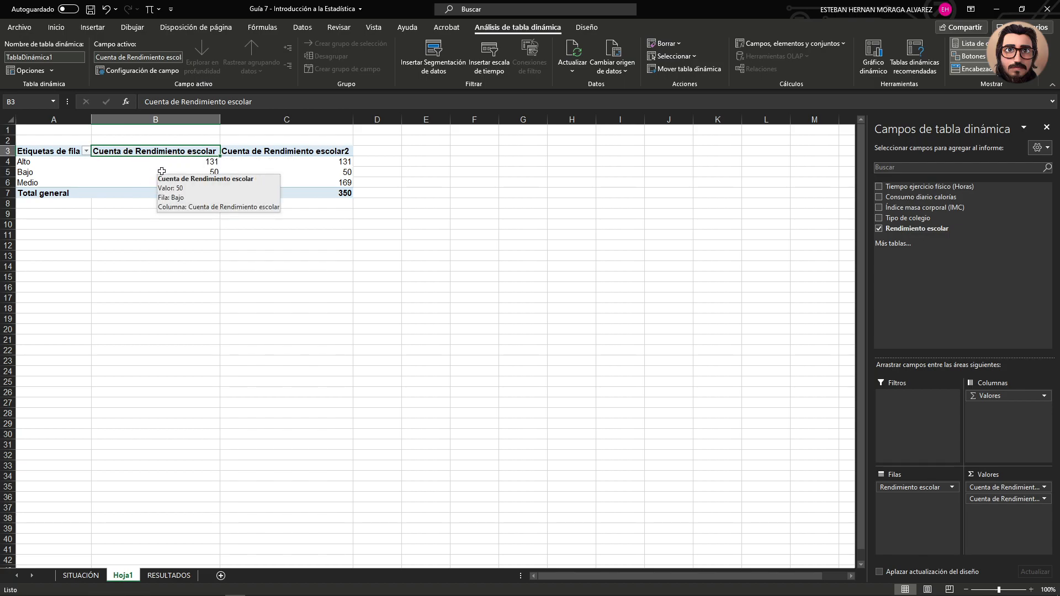
type("f.")
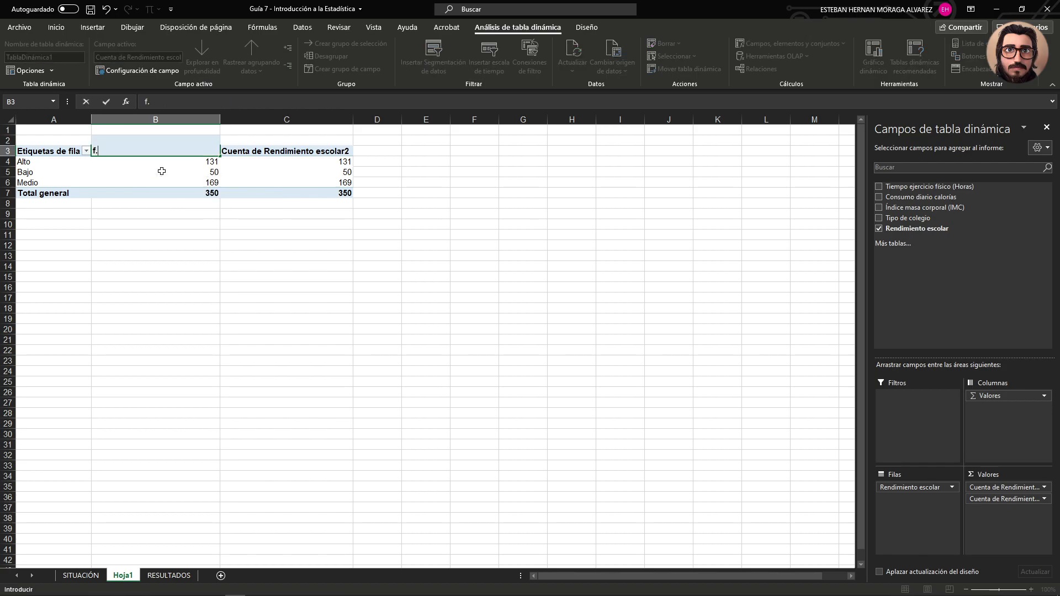
type(" absoluta")
key("Return")
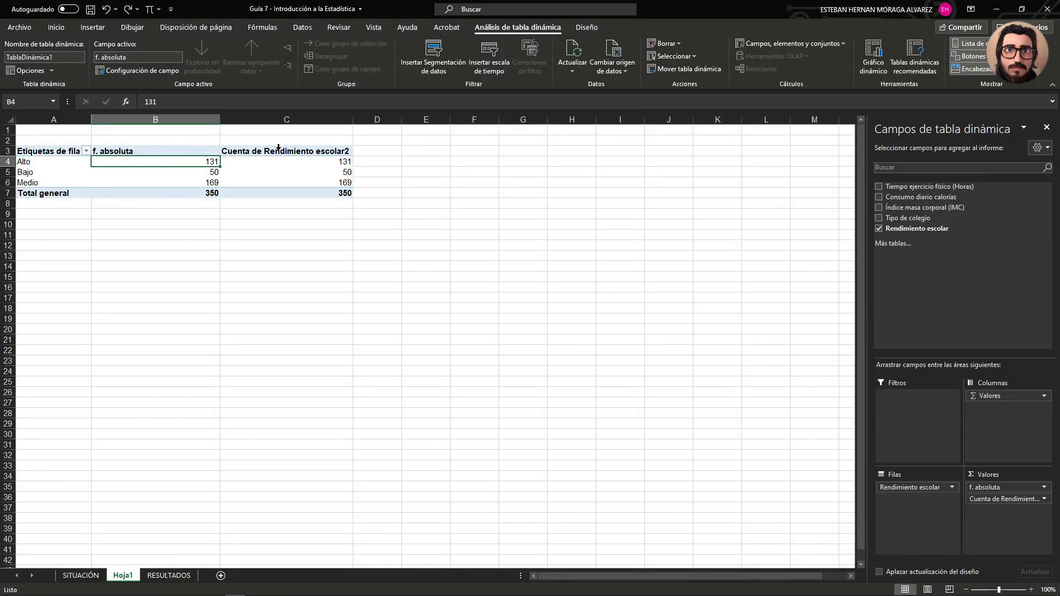
Show the values of the second Rendimiento escolar count column as % del total general.
left_click_drag(277, 148, 283, 194)
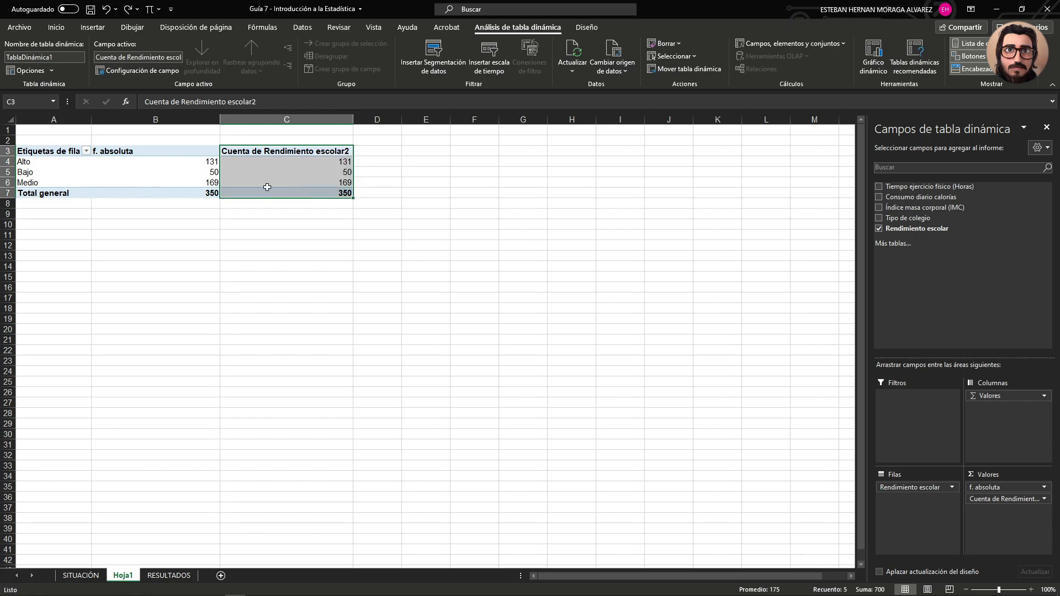
left_click(287, 153)
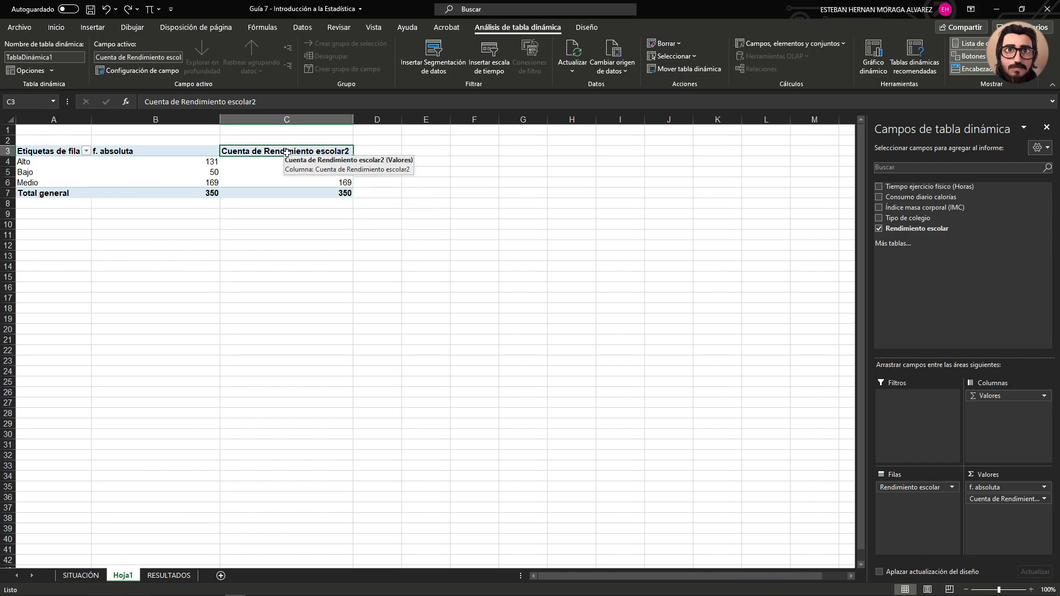
double_click(278, 151)
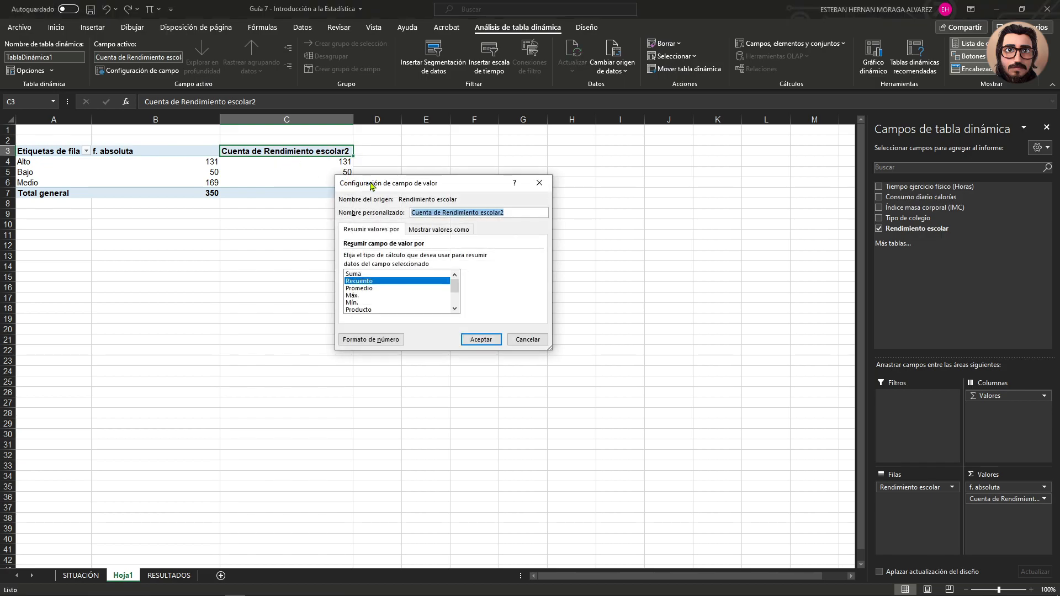
mouse_move(388, 187)
left_mouse_down()
mouse_move(373, 142)
mouse_move(384, 193)
left_mouse_up()
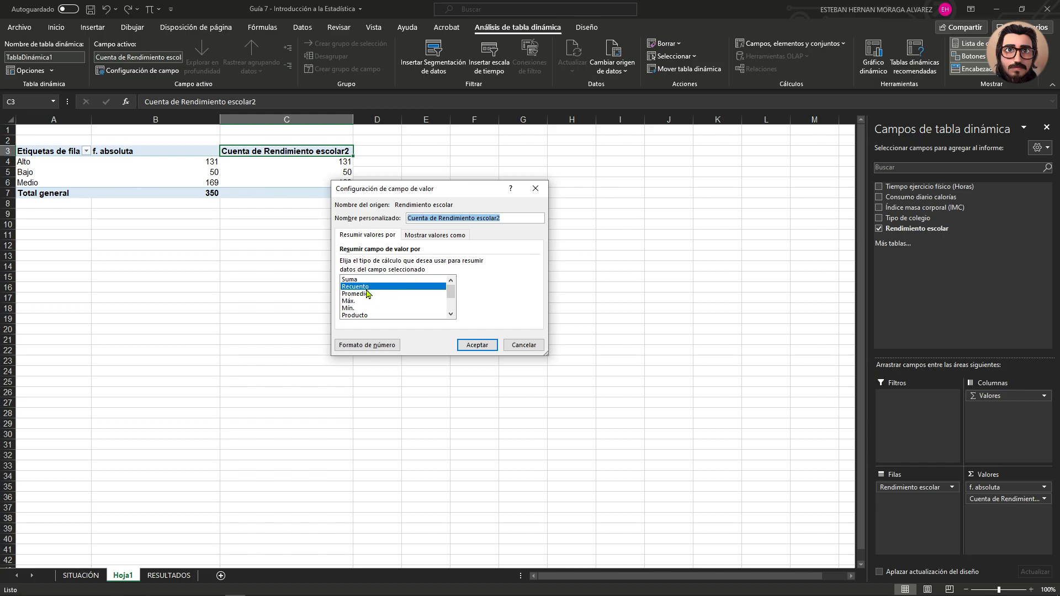
left_click(436, 237)
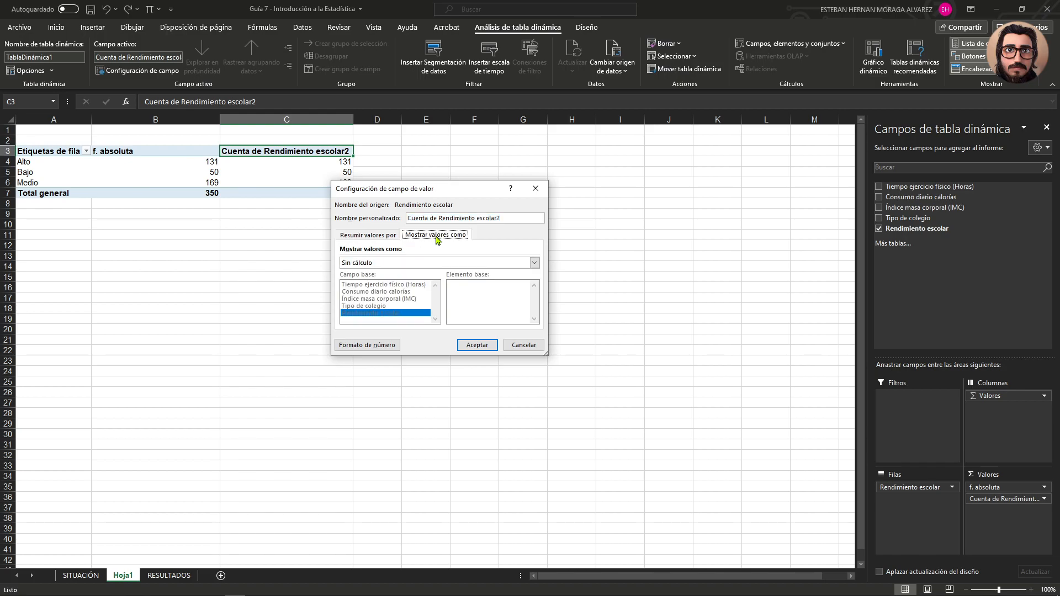
left_click(534, 263)
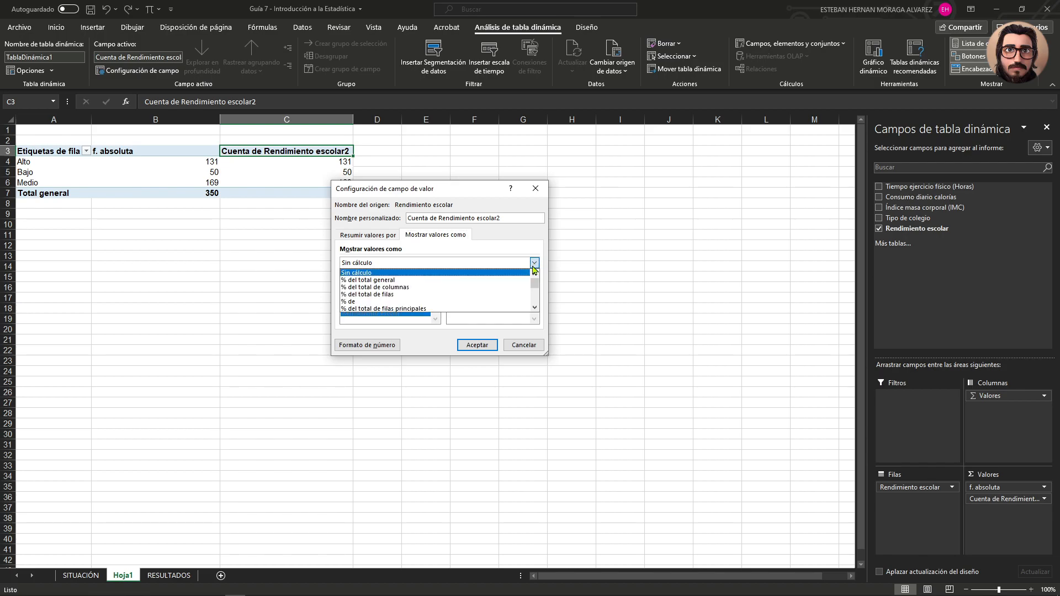
left_click(383, 281)
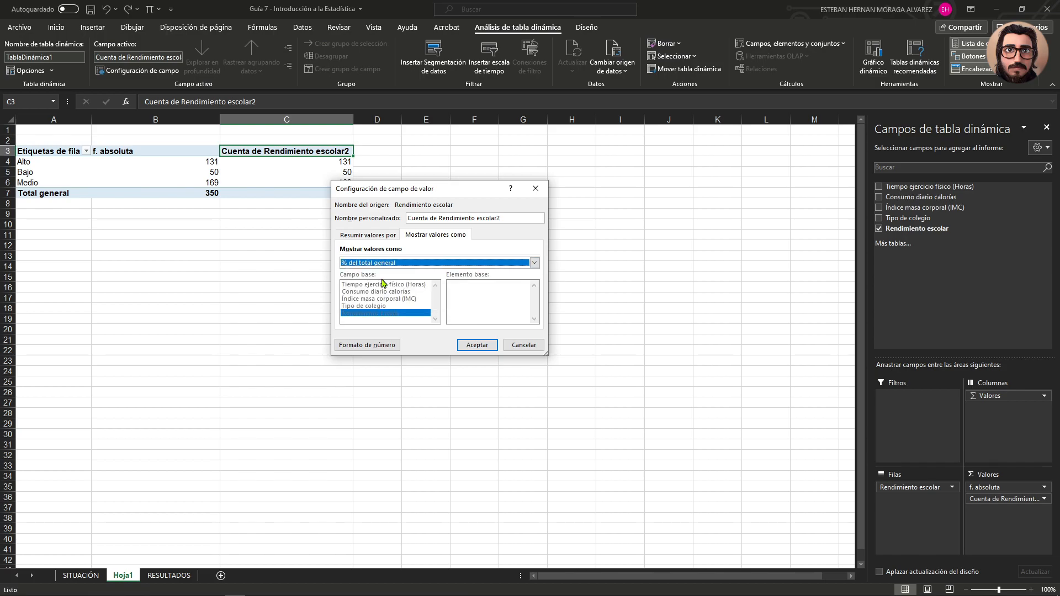
left_click(473, 344)
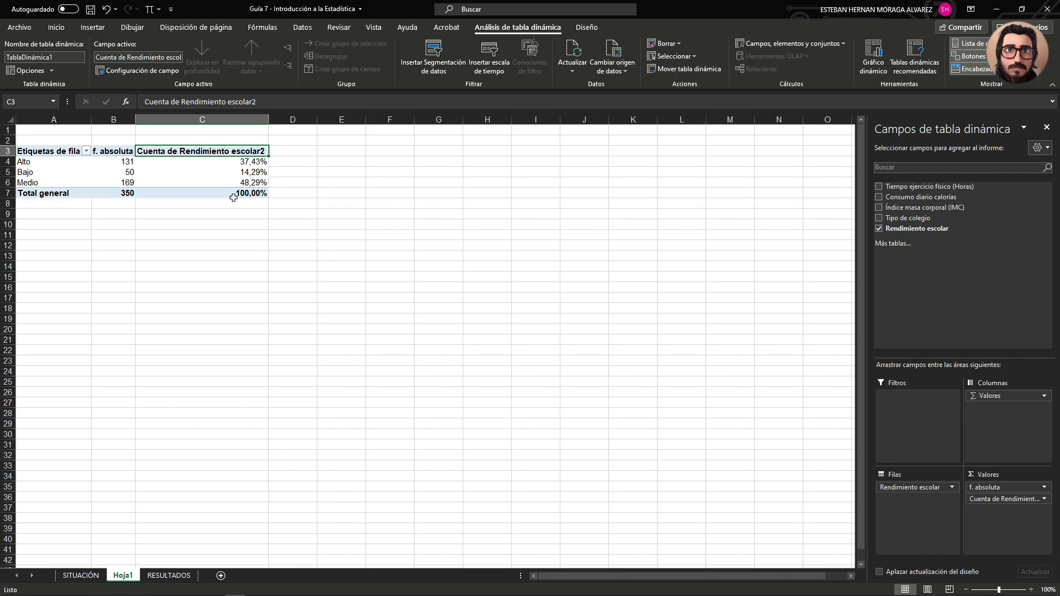
Change the number format of the second count column's values, C4:C7, to General so they appear as decimals.
mouse_move(219, 163)
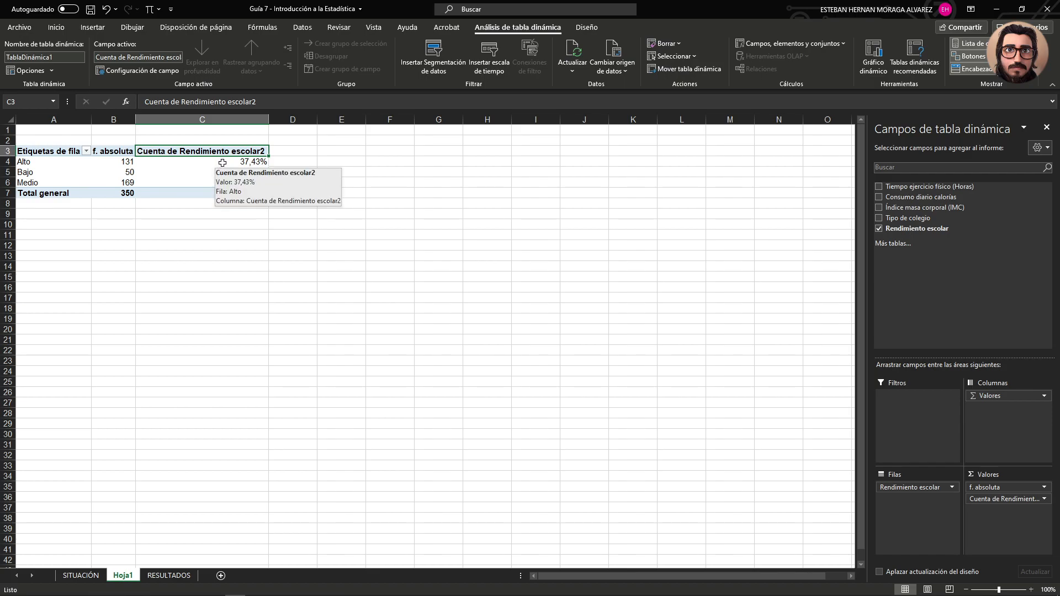
left_click_drag(224, 163, 182, 192)
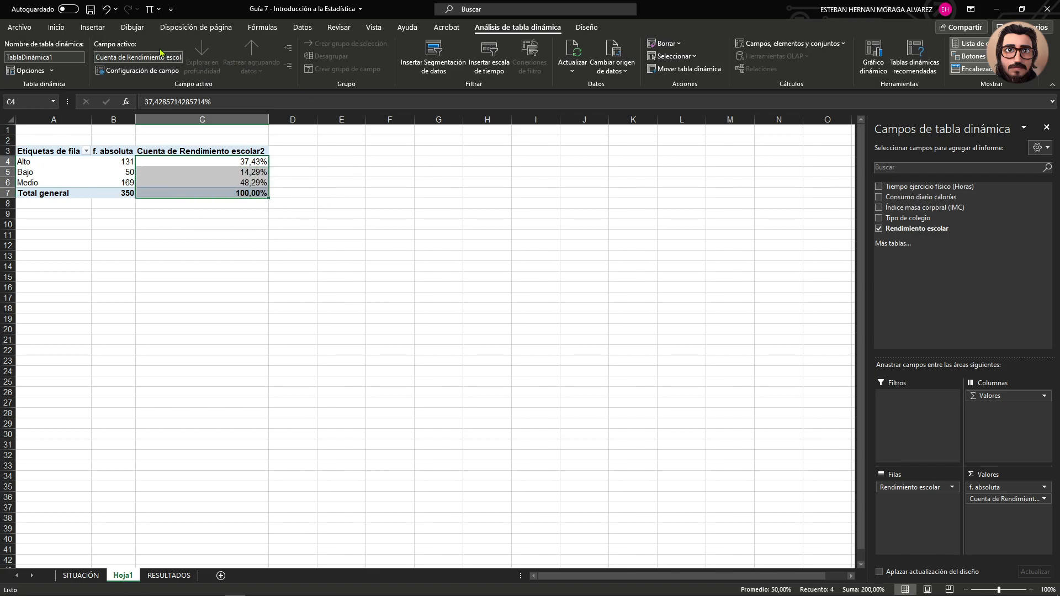
left_click(57, 28)
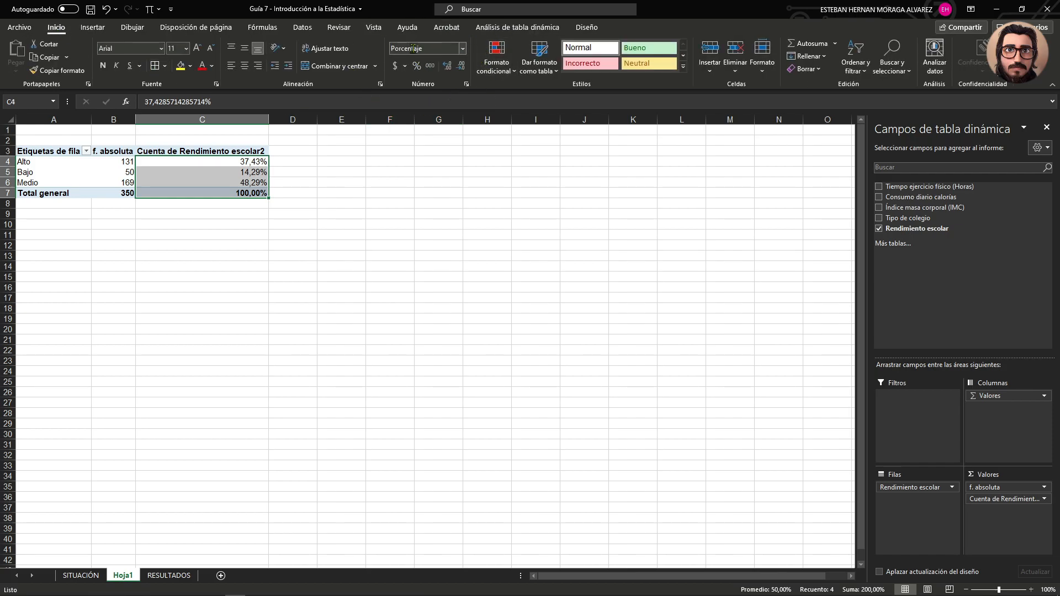
left_click(463, 50)
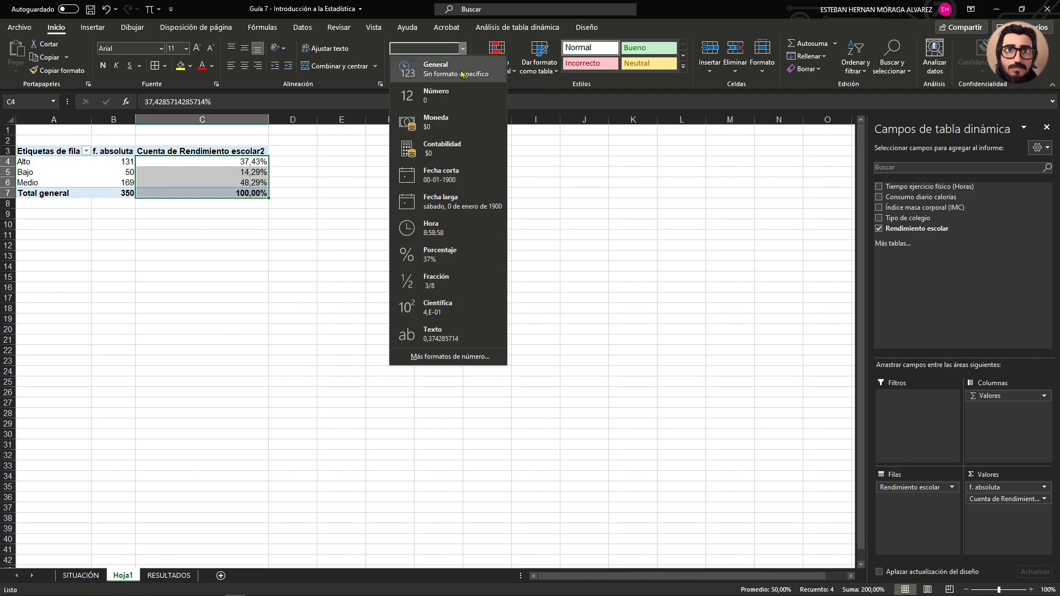
left_click(462, 73)
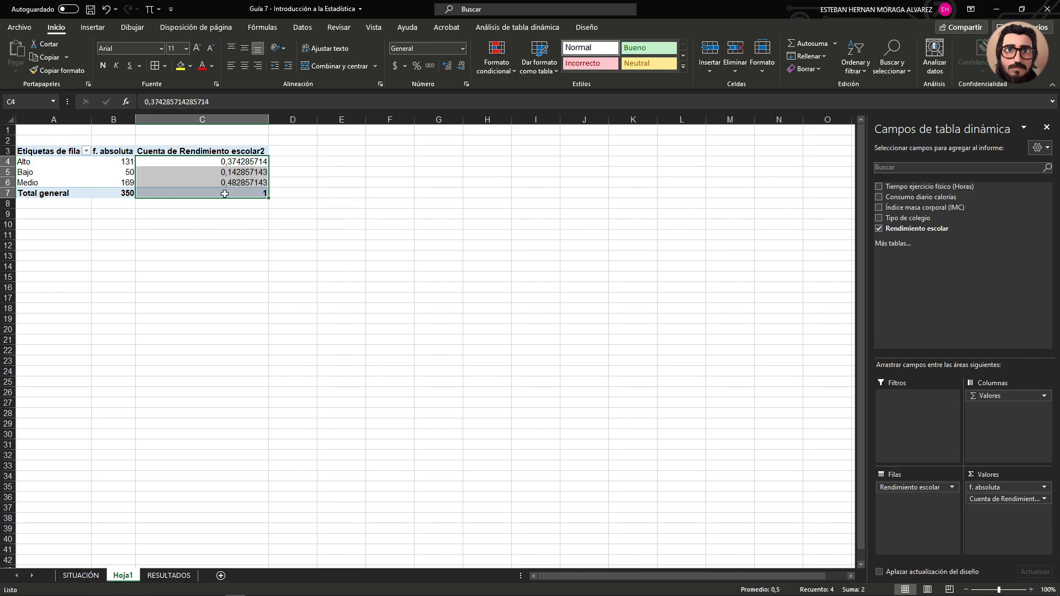
Rename the pivot table's second count column, in cell C3, as "f. relativa" and refresh the pivot table.
left_click(193, 153, "ctrl")
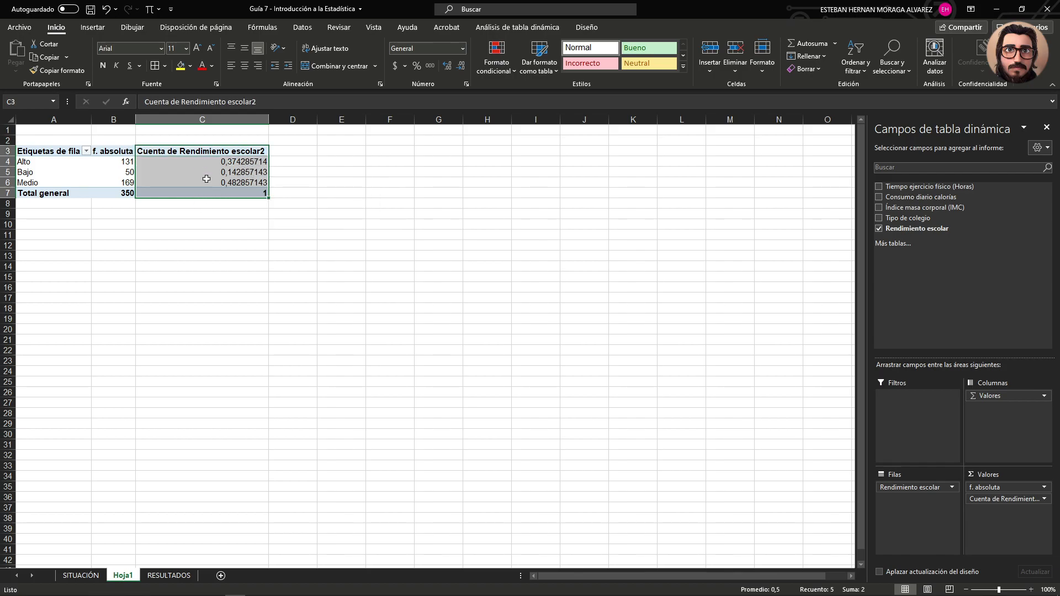
left_click(193, 152)
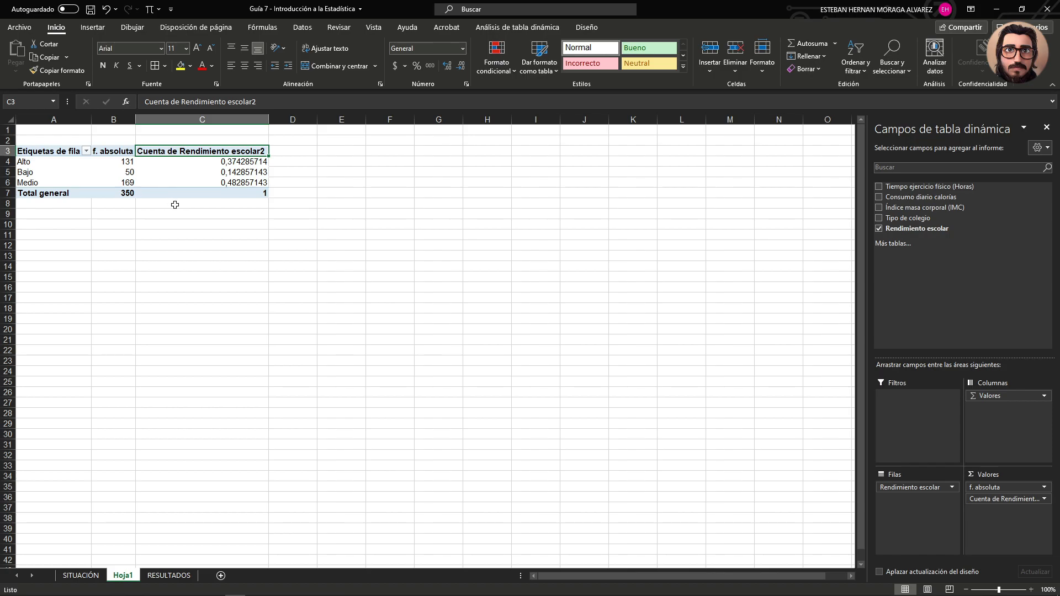
type("f. relativa")
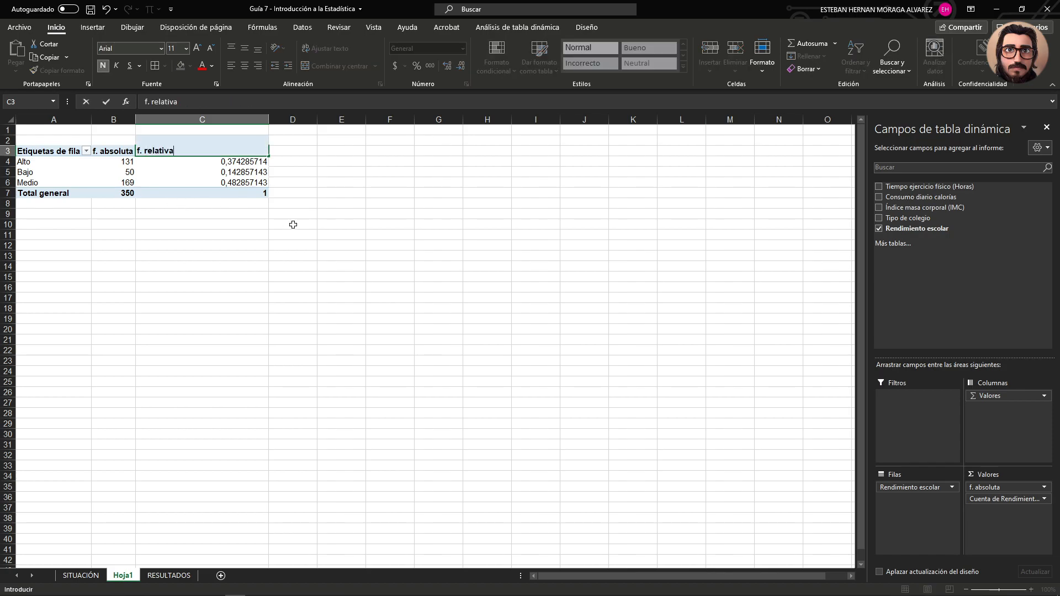
key("Return")
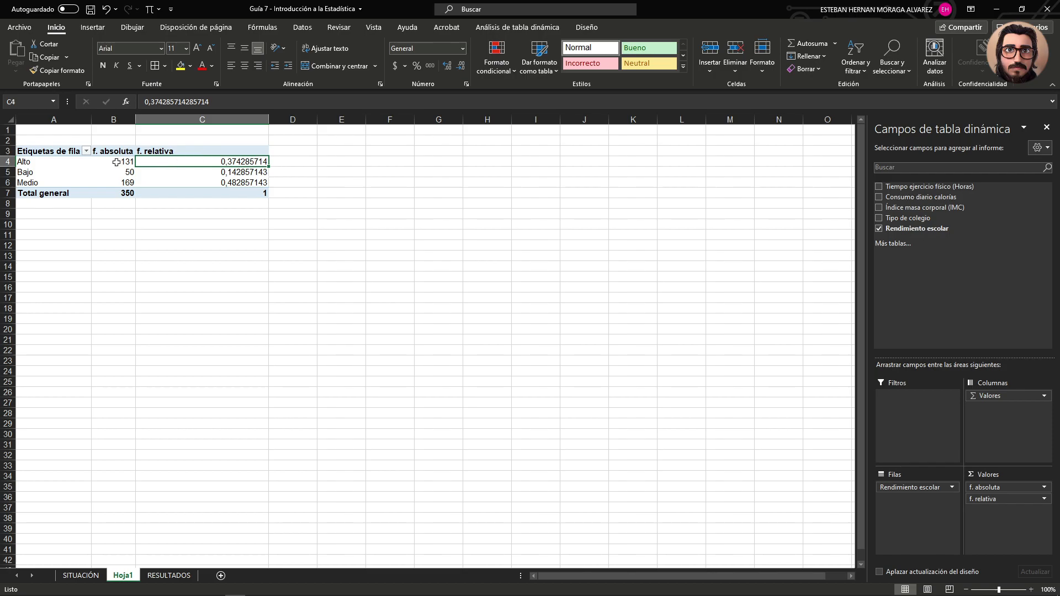
left_click(503, 30)
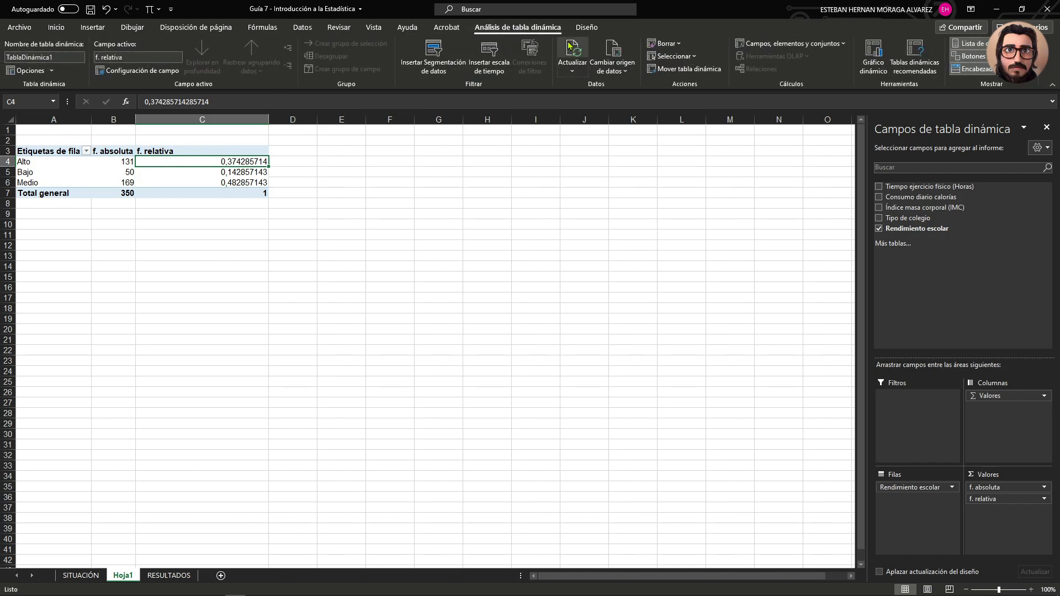
left_click(572, 48)
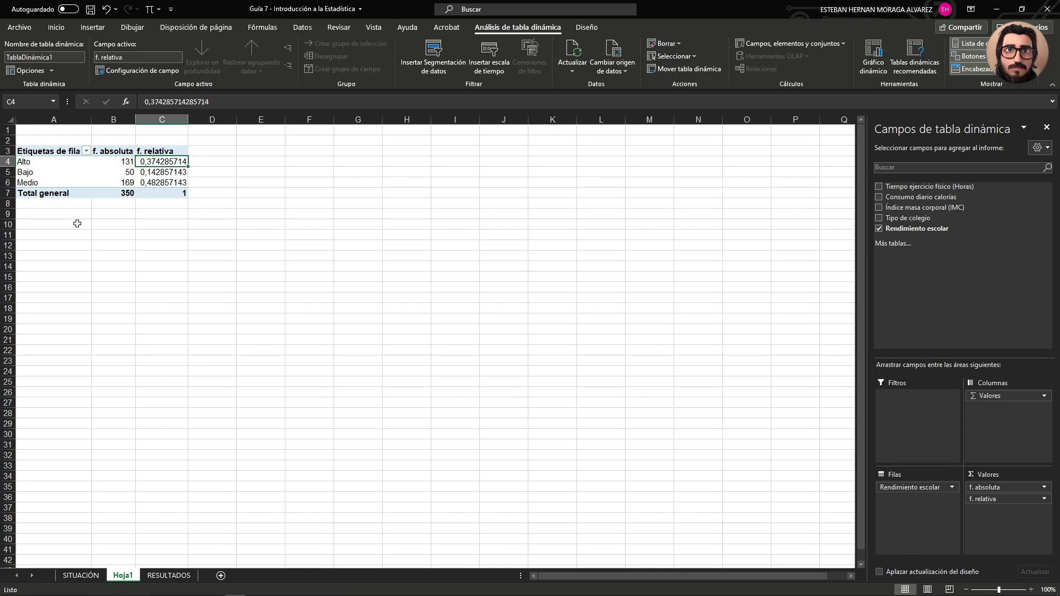
Copy the whole pivot table, A3:C7, and paste it as values only into the RESULTADOS sheet starting at cell G17.
left_click(47, 149)
left_click_drag(46, 149, 152, 193)
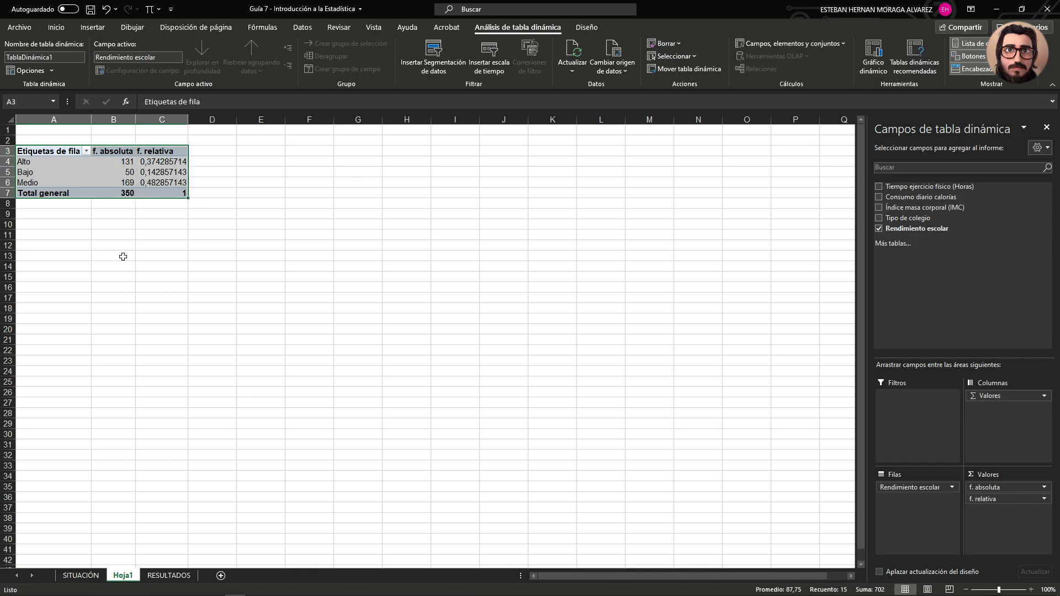
left_click(56, 28)
left_click(49, 58)
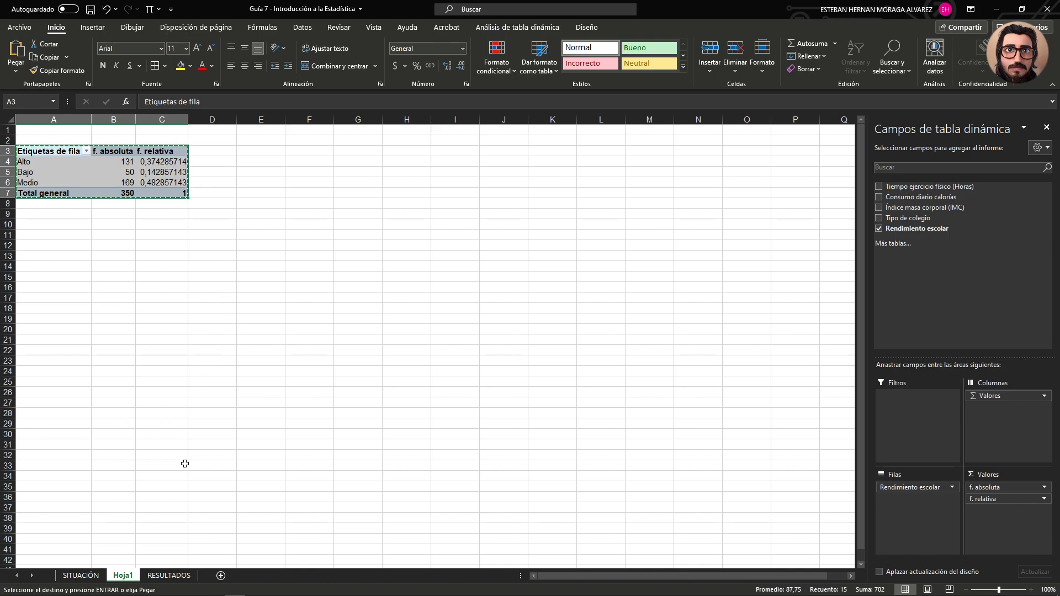
left_click(168, 575)
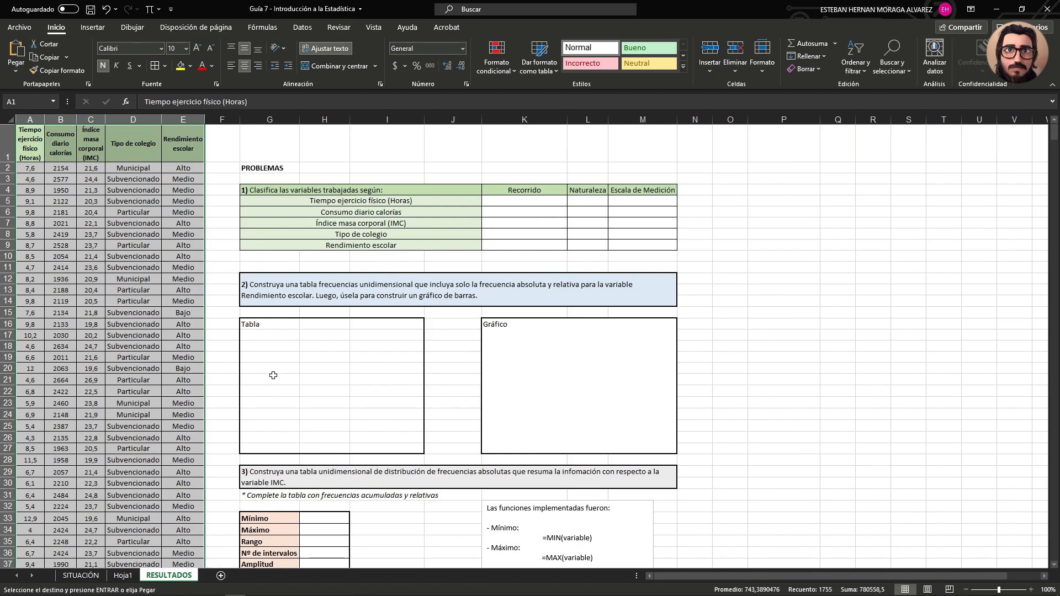
left_click(267, 338)
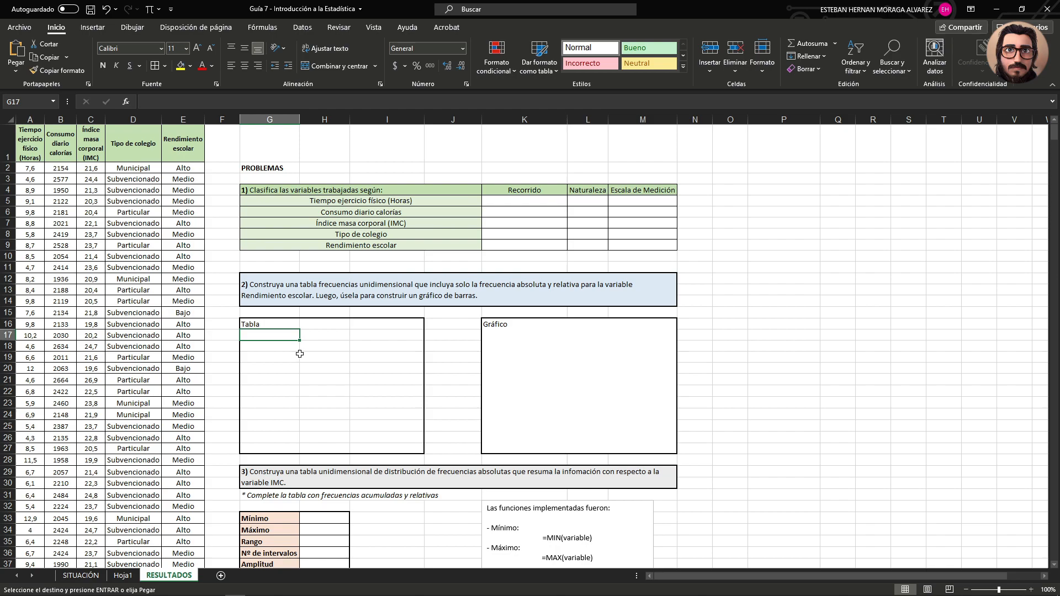
left_click(16, 72)
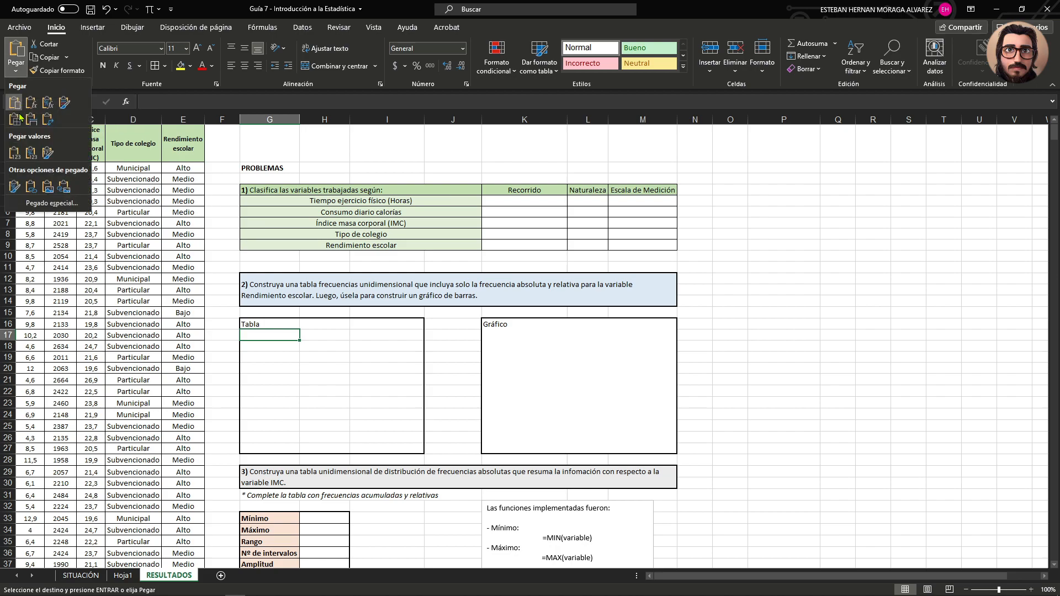
left_click(16, 159)
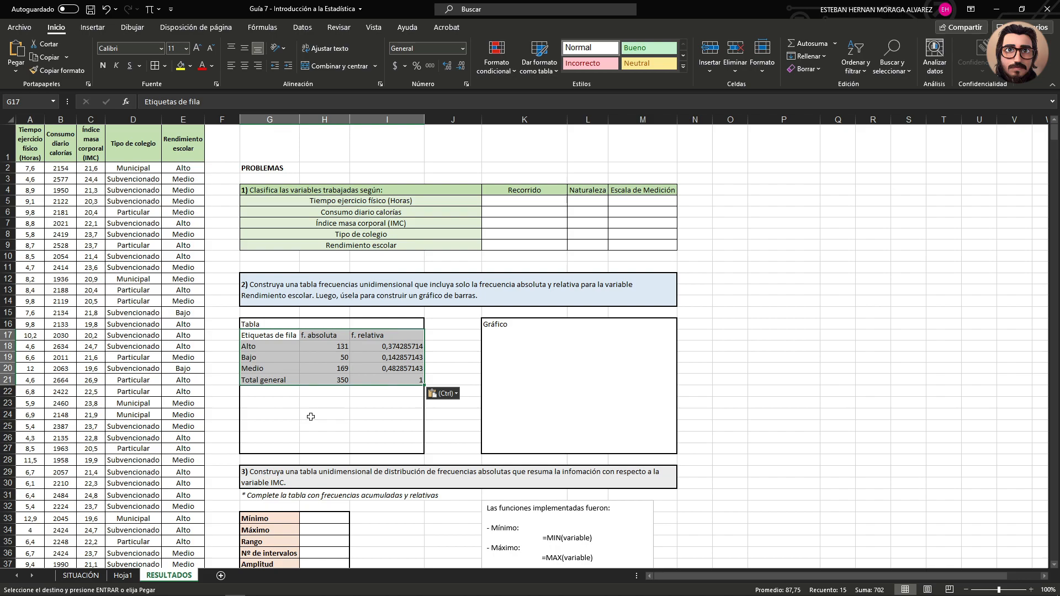
key("Escape")
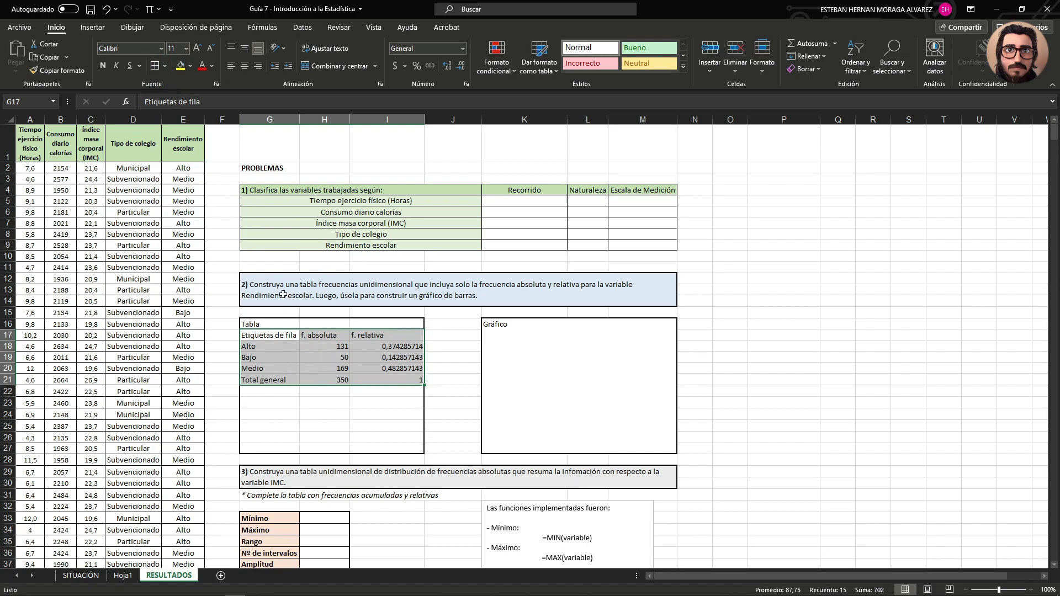
Apply all borders to the pasted table G17:I21 and fill its header row G17:I17 with standard light blue.
left_click(156, 68)
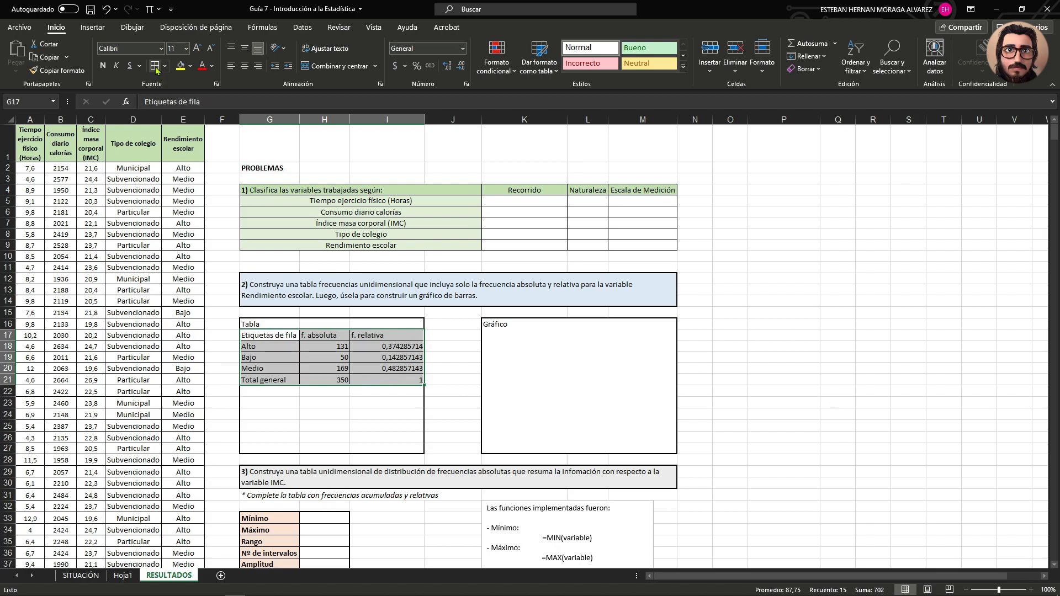
left_click(318, 406)
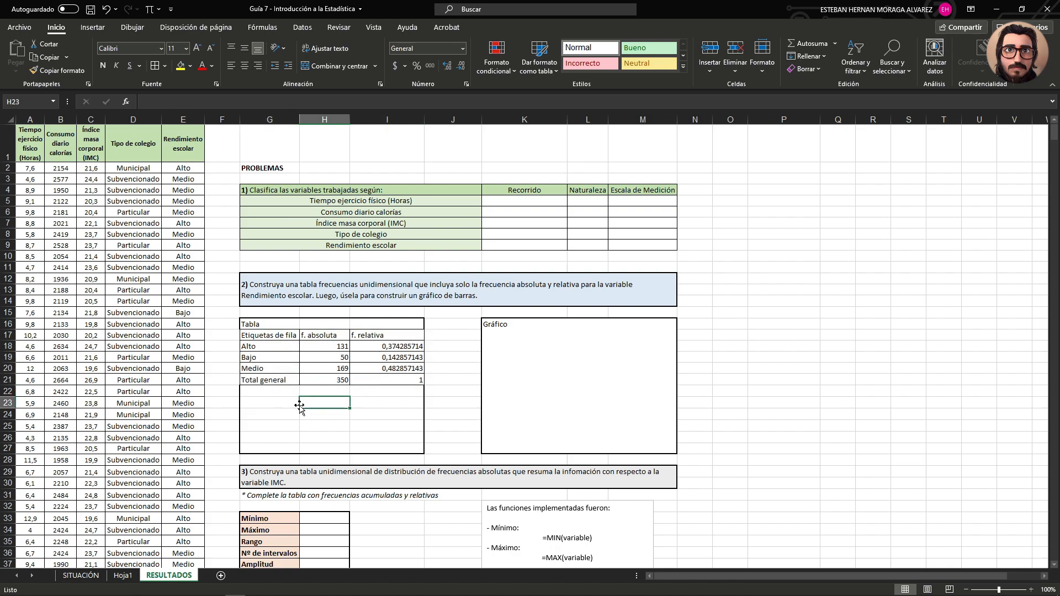
left_click_drag(280, 337, 386, 335)
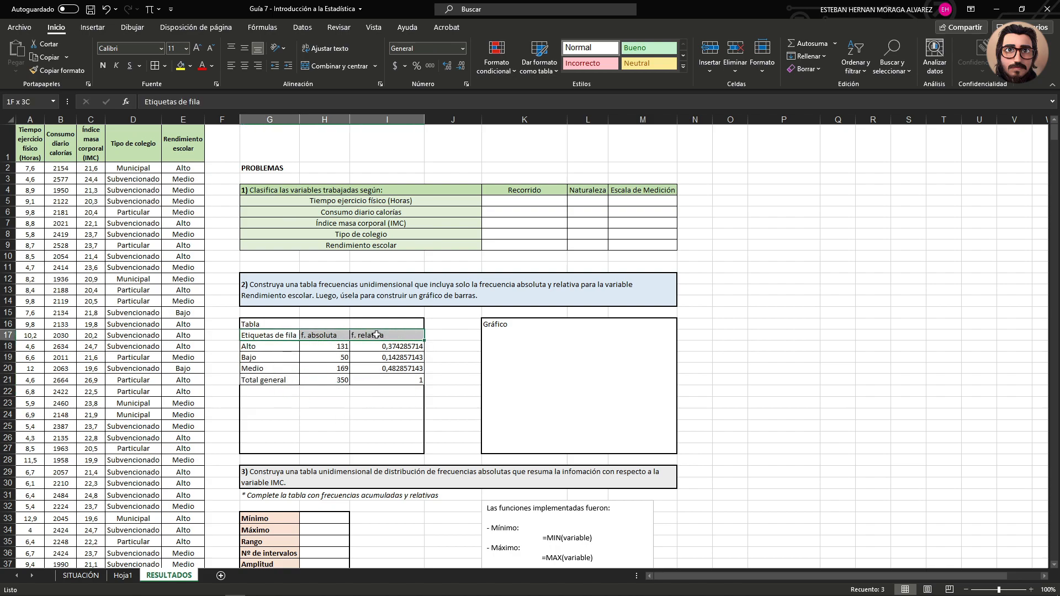
left_click(191, 67)
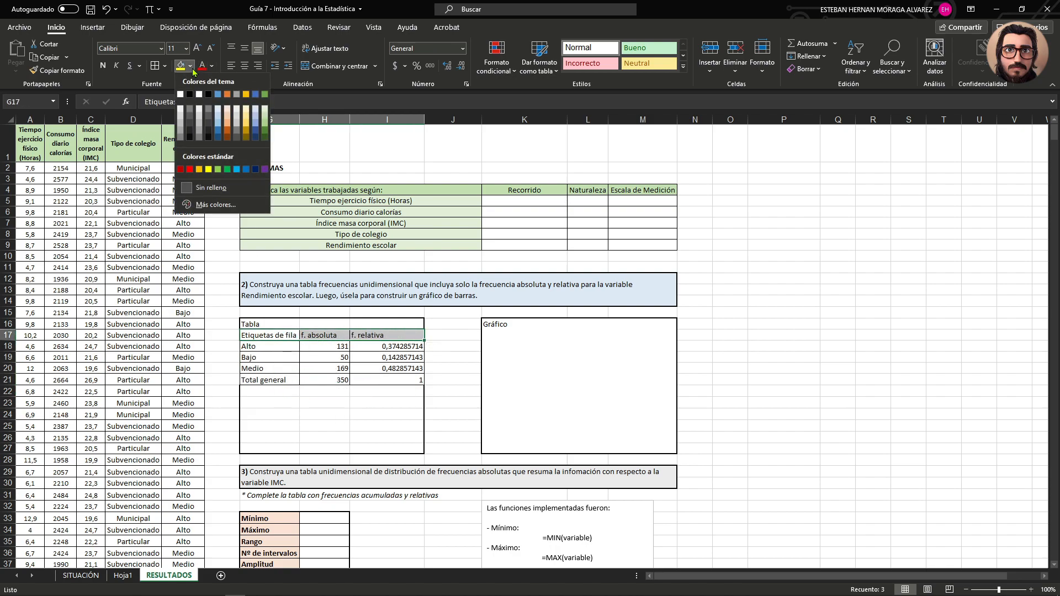
left_click(237, 170)
left_click(331, 392)
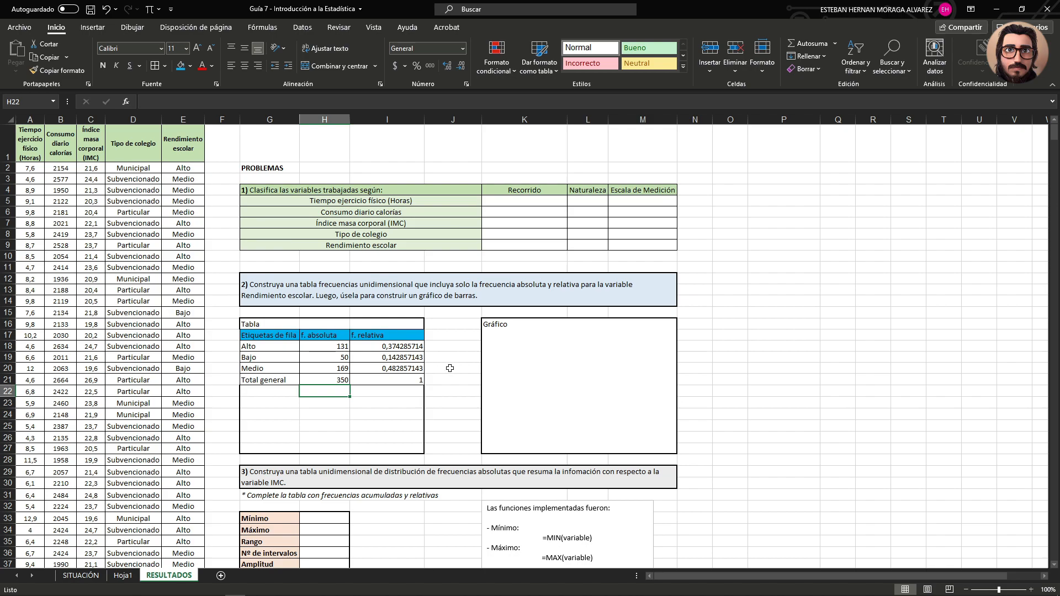
Insert a 2-D clustered column chart from G18:H20 and move it over the Gráfico box.
left_click(272, 347)
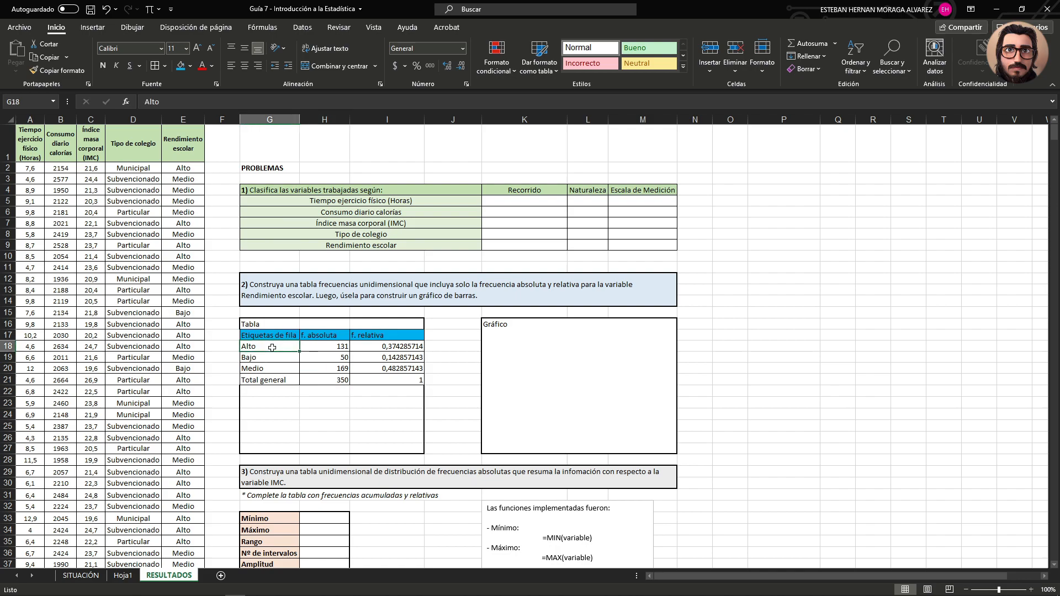
left_click_drag(272, 347, 336, 367)
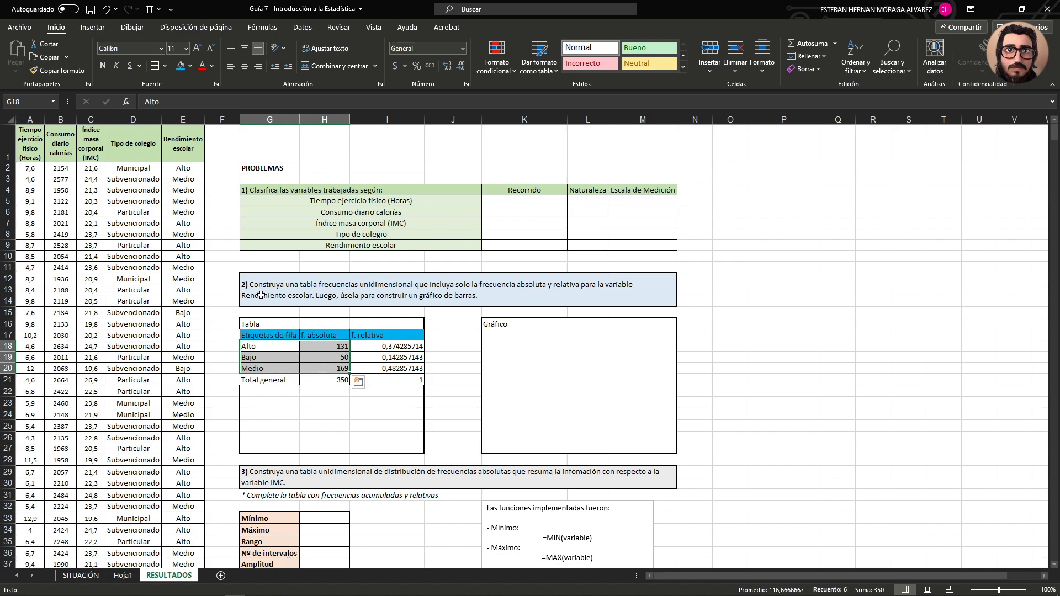
left_click(94, 29)
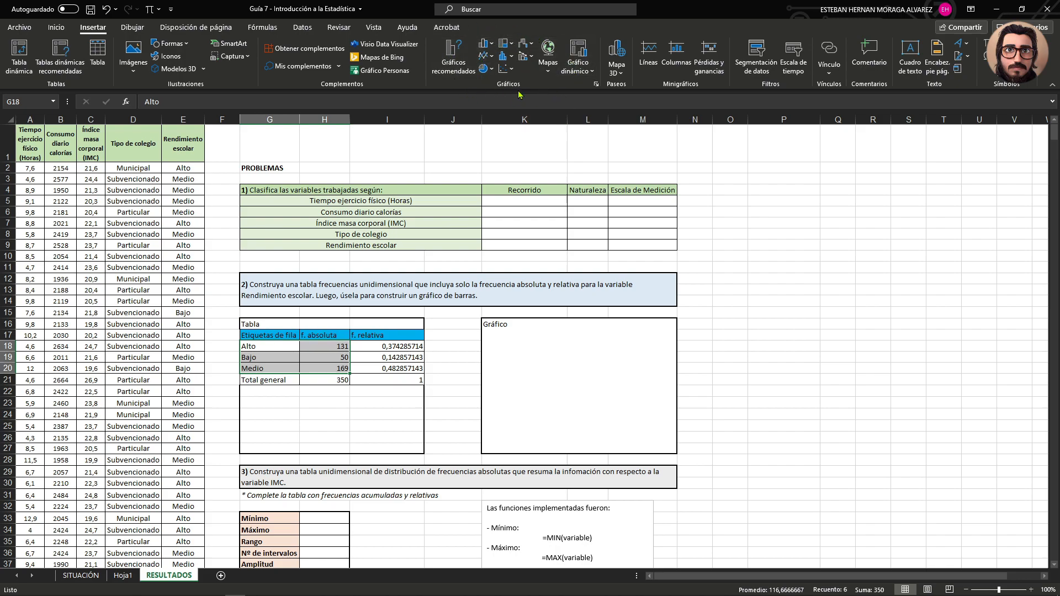
left_click(492, 49)
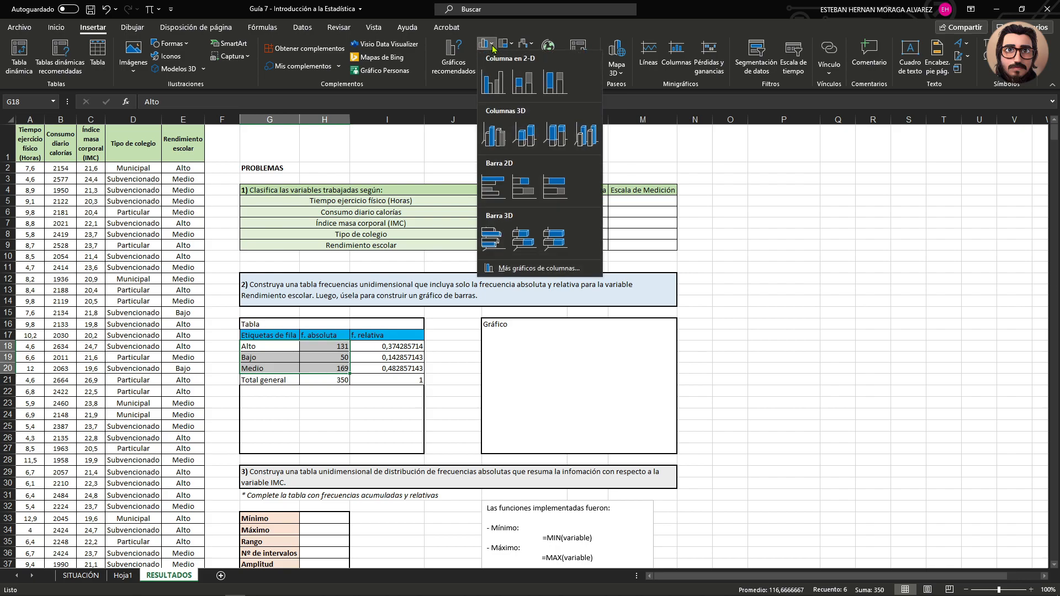
left_click(495, 88)
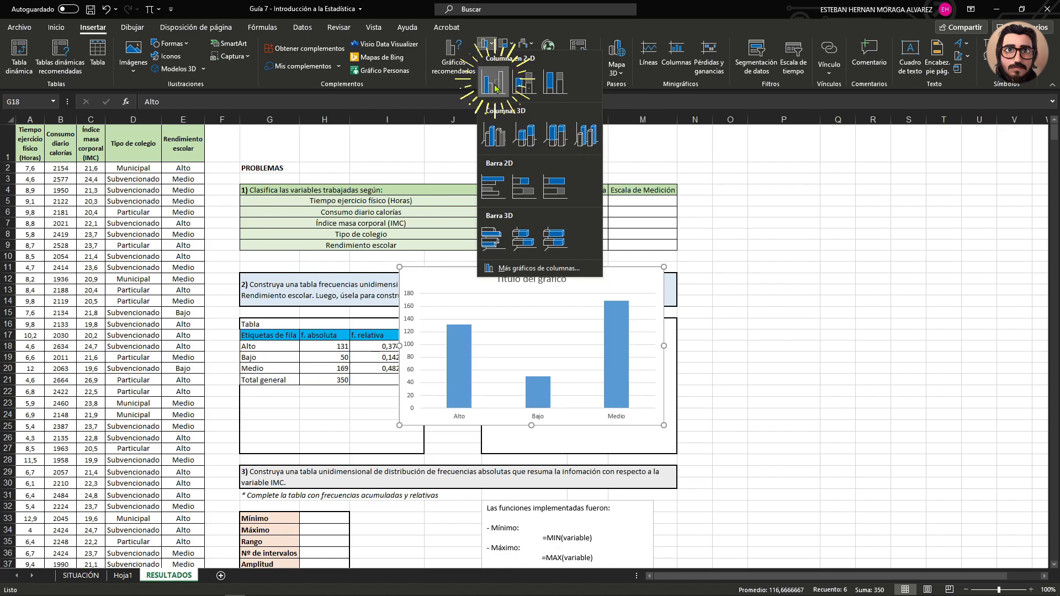
left_click_drag(454, 281, 521, 304)
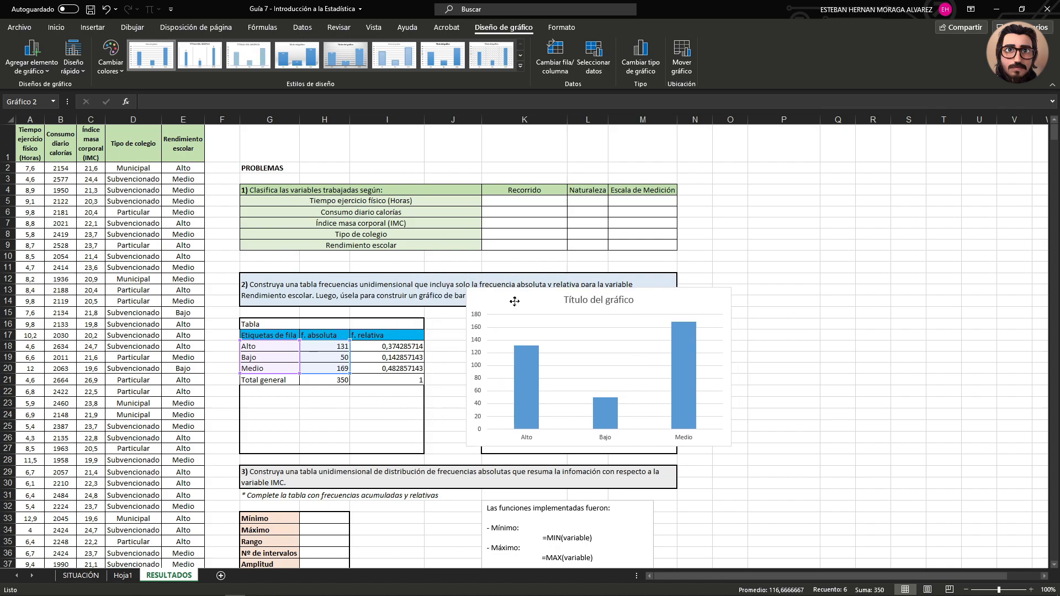
Replace the column chart's placeholder title with "Rendimiento escolar".
left_click(585, 307)
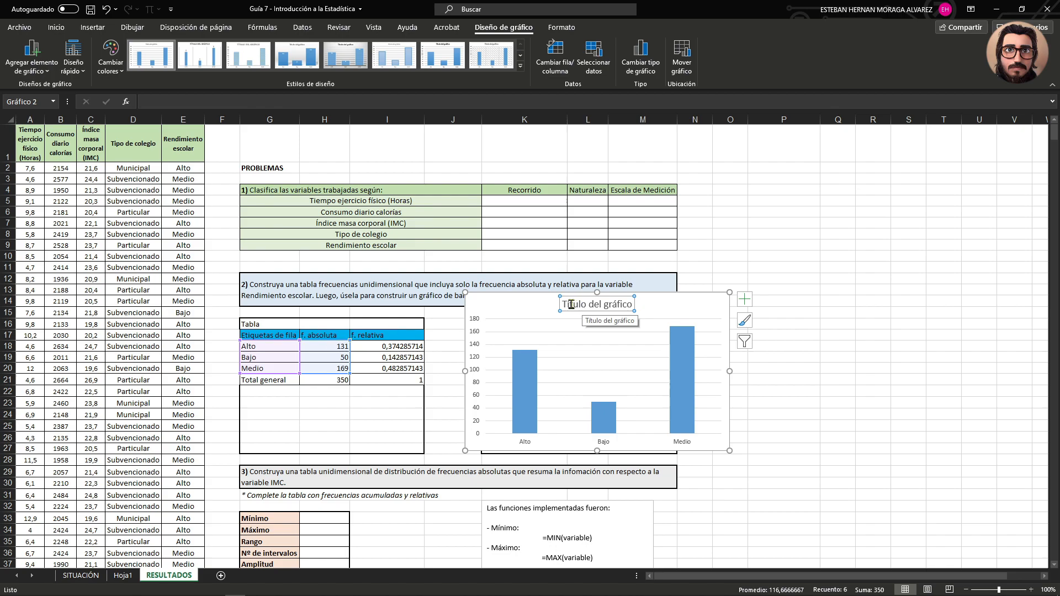
triple_click(562, 304)
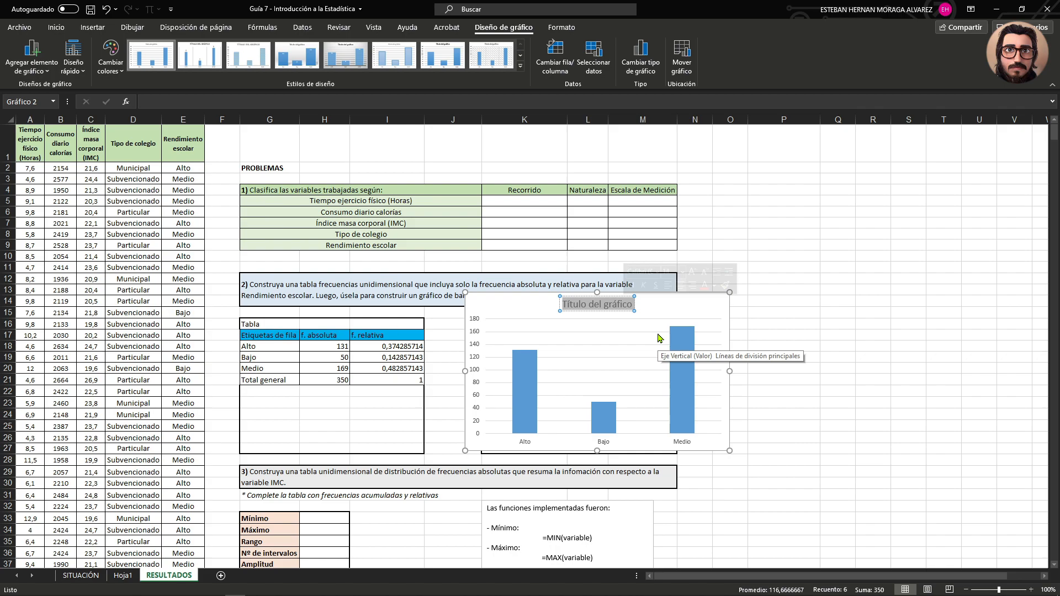
type("R")
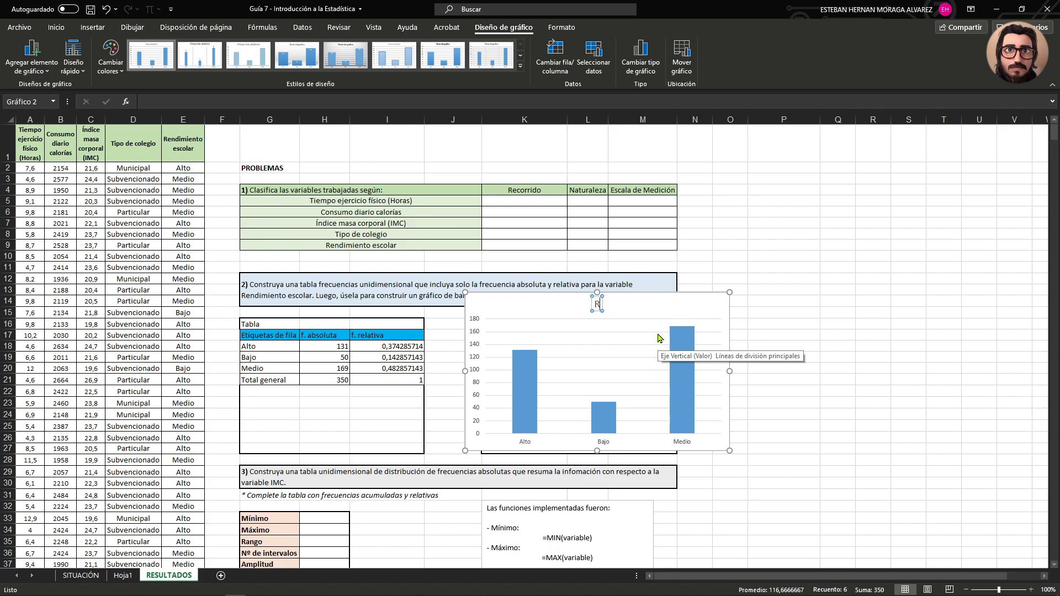
type("endimiento escolar")
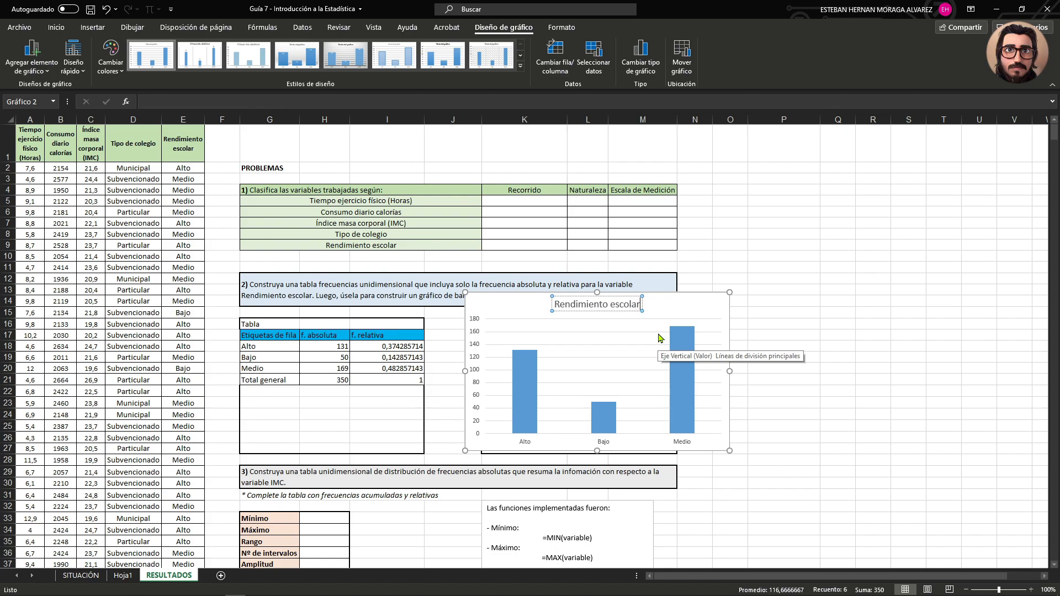
left_click(784, 300)
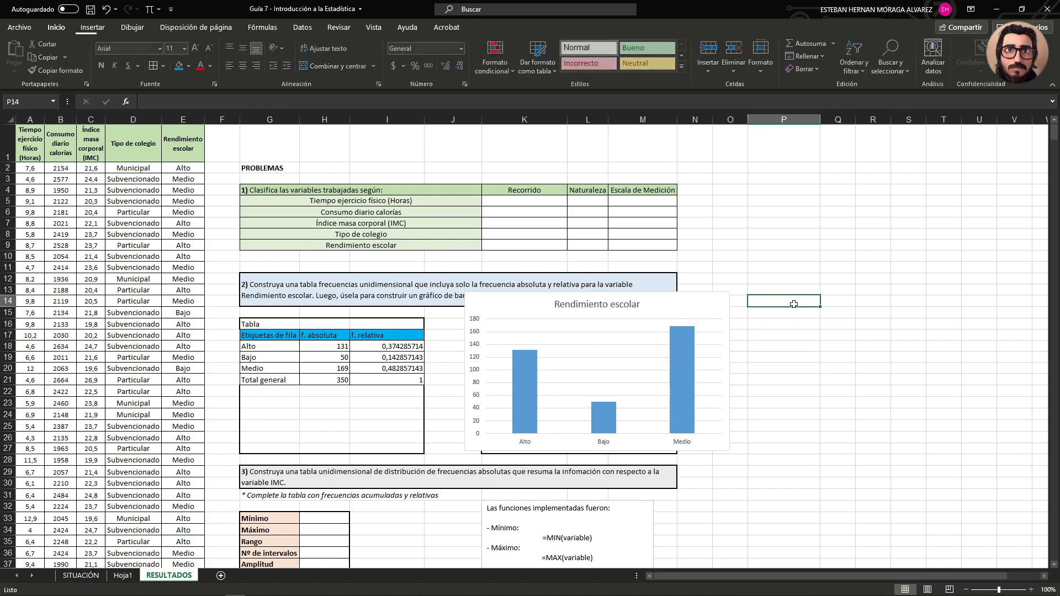
Replace the pasted table's first header, cell G17, with "Rendimiento".
left_click(273, 337)
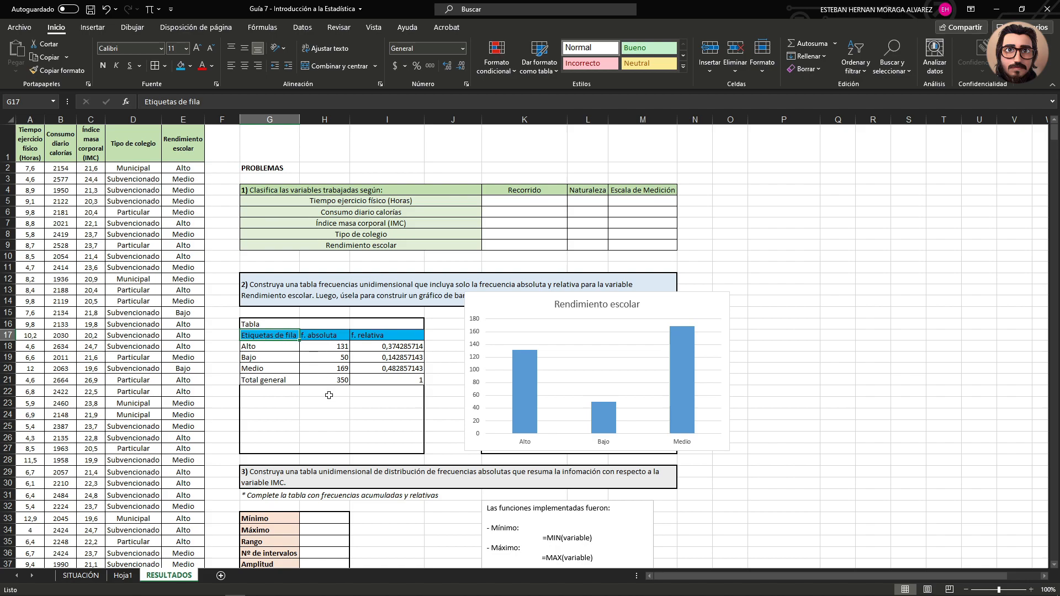
type("Rendimiento")
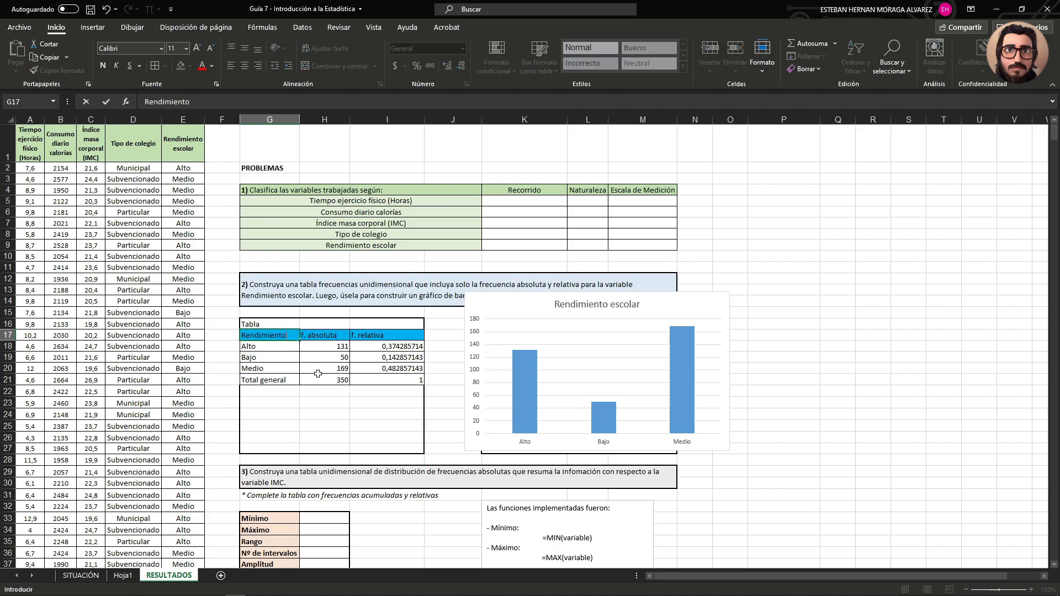
key("Return")
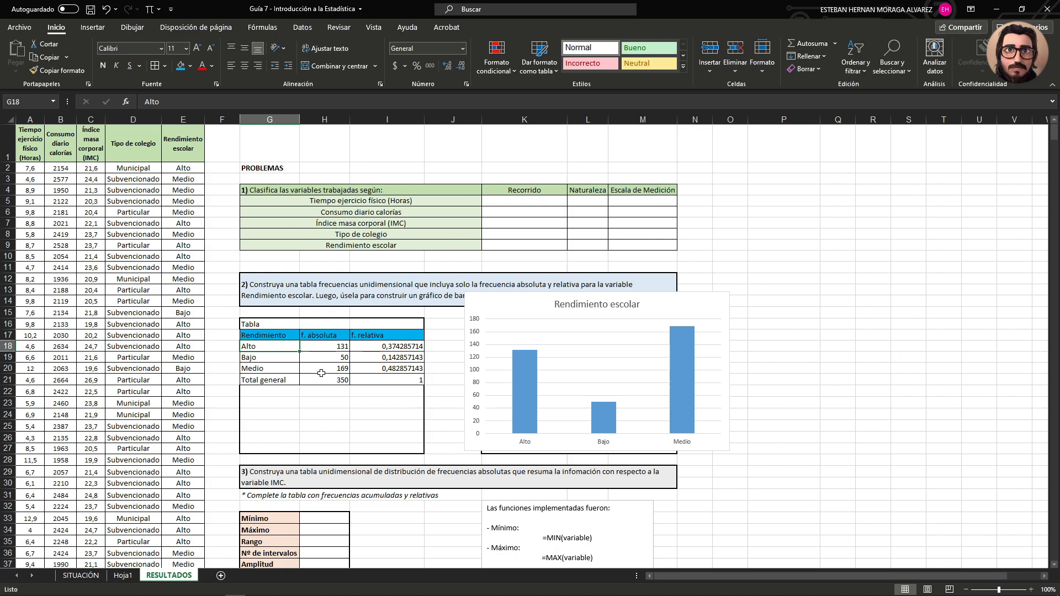
Move the column chart down into the Gráfico box beside the table and shrink it towards the box's size.
left_click_drag(538, 307, 559, 333)
left_click_drag(749, 477, 700, 451)
left_click(538, 387)
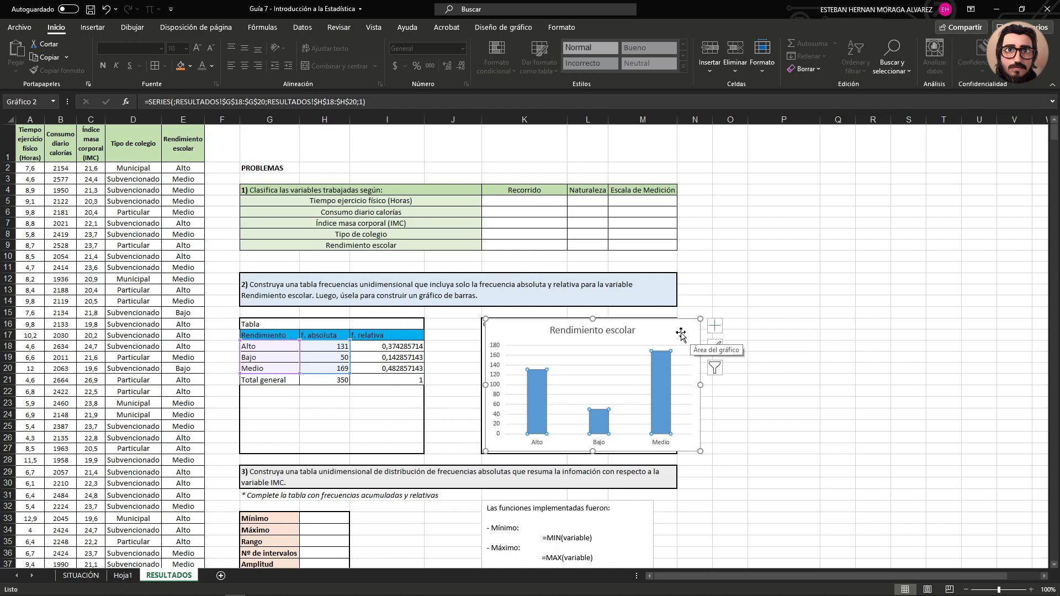
Add axis titles to the column chart and set the horizontal axis title to "Rendimiento escolar".
left_click(715, 329)
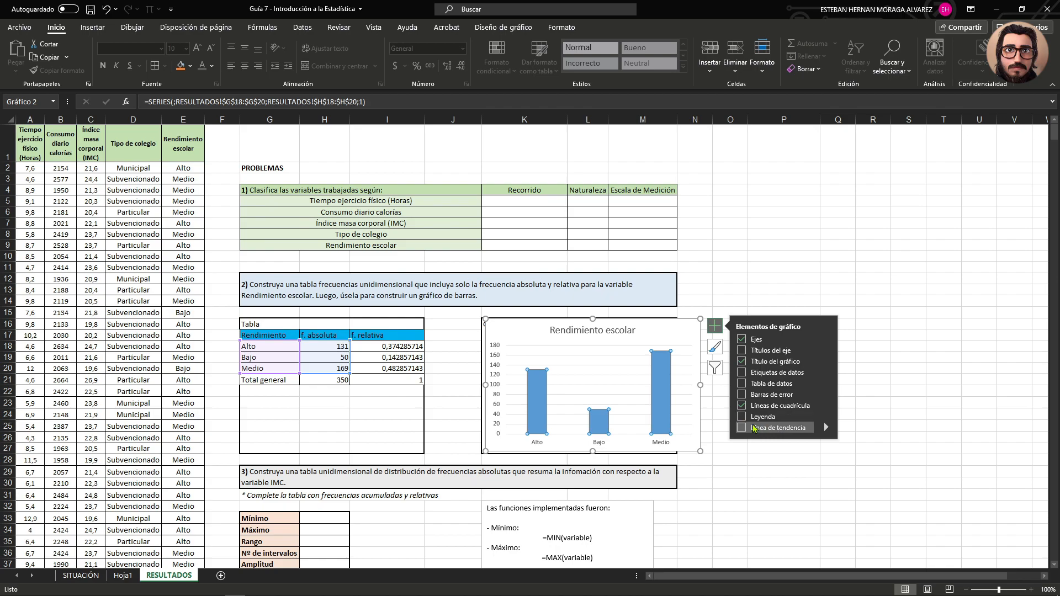
left_click(741, 351)
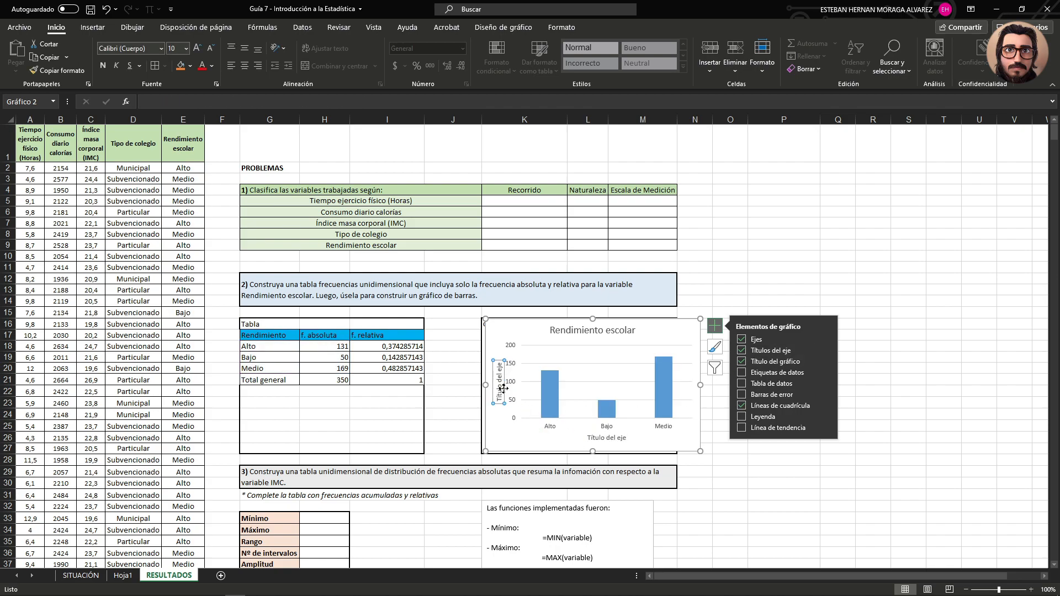
left_click(600, 438)
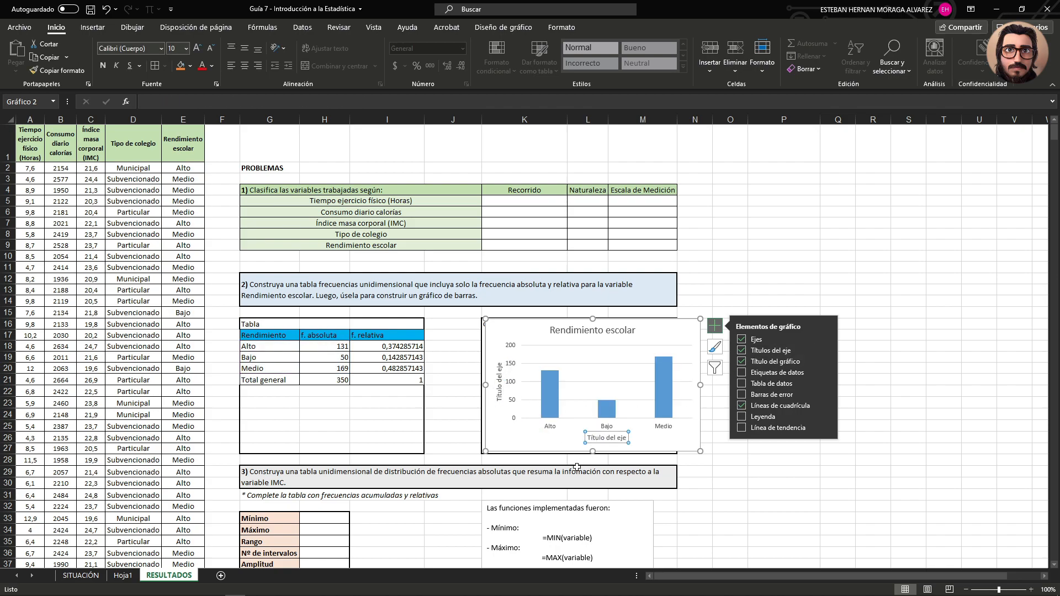
left_click(590, 438)
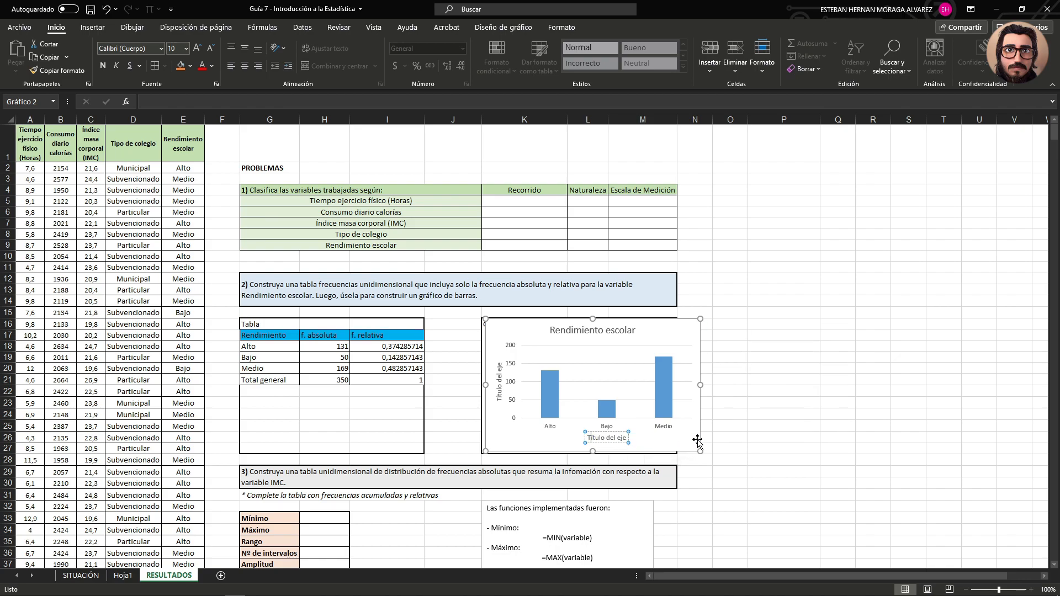
left_click(742, 428)
left_click(657, 436)
left_click(605, 440)
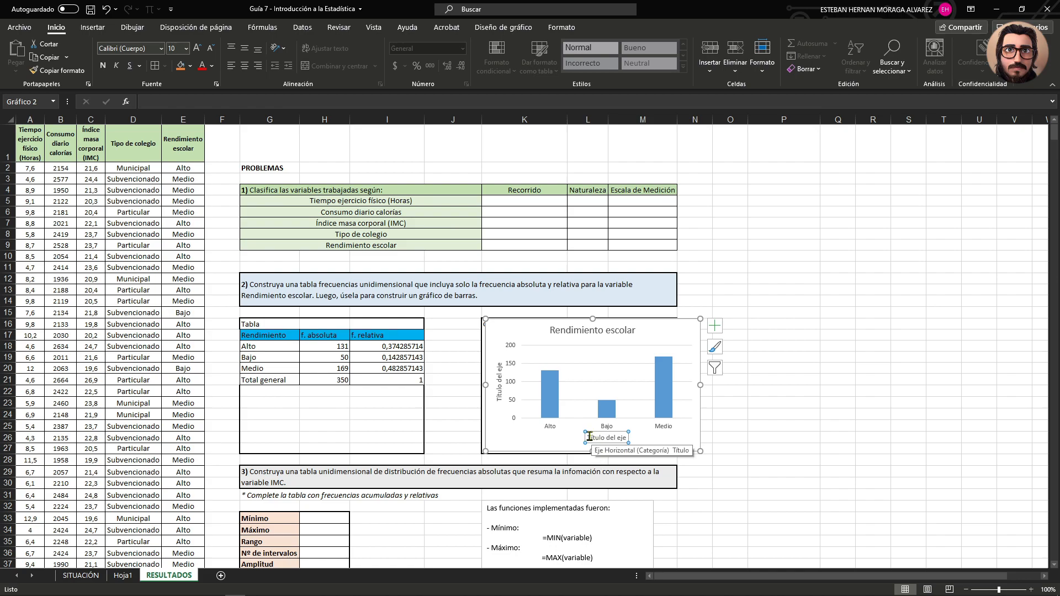
left_click_drag(588, 437, 628, 438)
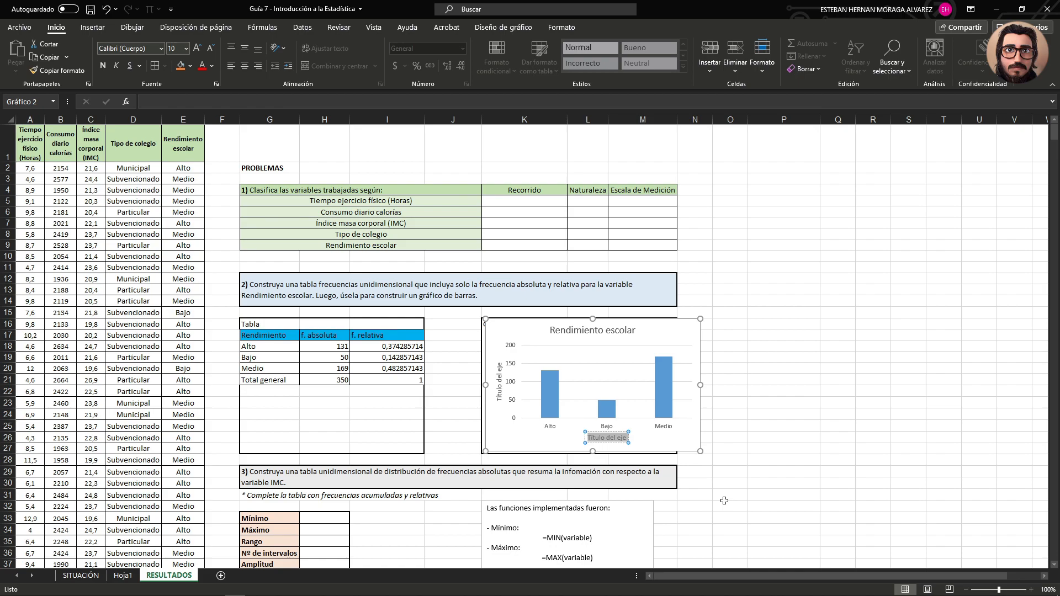
type("Rendimeinto")
key("BackSpace")
key("BackSpace")
key("BackSpace")
key("BackSpace")
type("iento escolar")
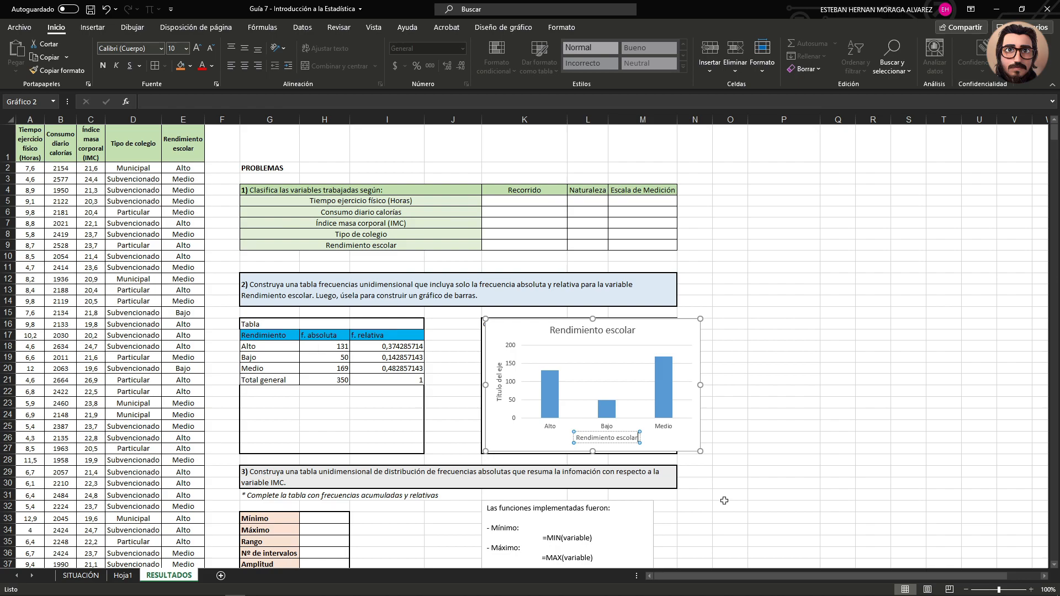
Replace the chart's vertical axis title with "n° de estudiantes".
left_click(499, 390)
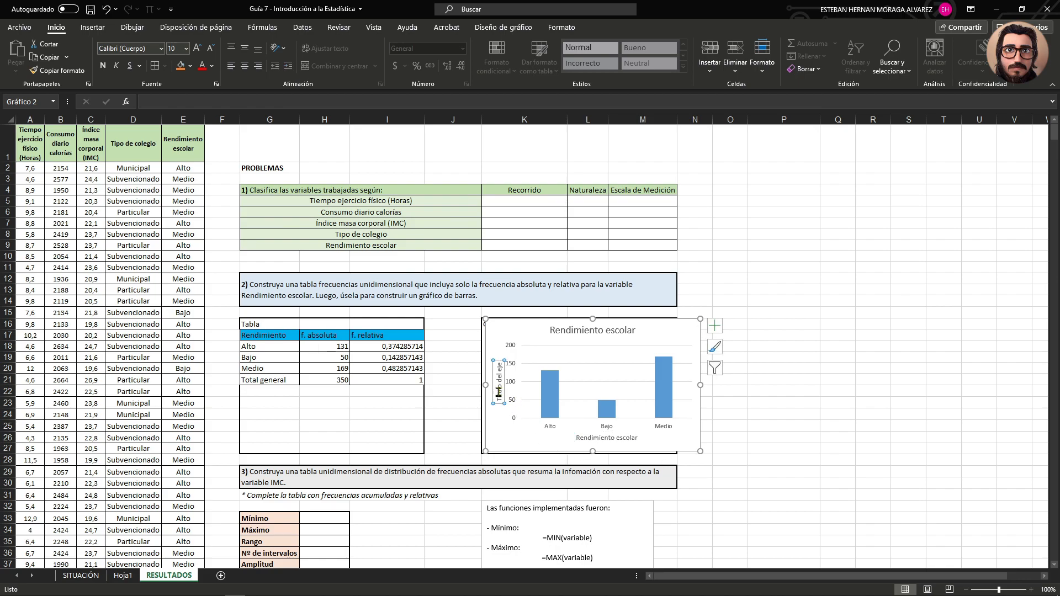
key("Delete")
key("Delete")
key("Delete")
key("Delete")
key("Delete")
key("Delete")
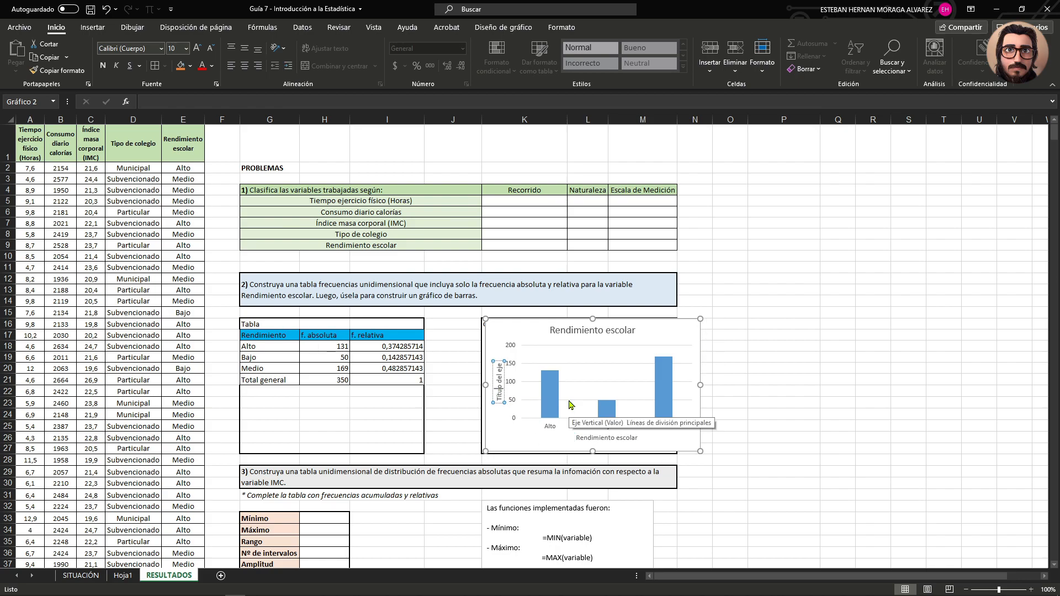
key("Delete")
key("Delete")
key("Delete")
key("Delete")
key("BackSpace")
key("BackSpace")
key("BackSpace")
key("BackSpace")
type("F")
type("° de estudiante")
type("s")
left_click(753, 369)
Resize the column chart so its edges match the borders of the Gráfico box, and deselect it.
left_click(666, 330)
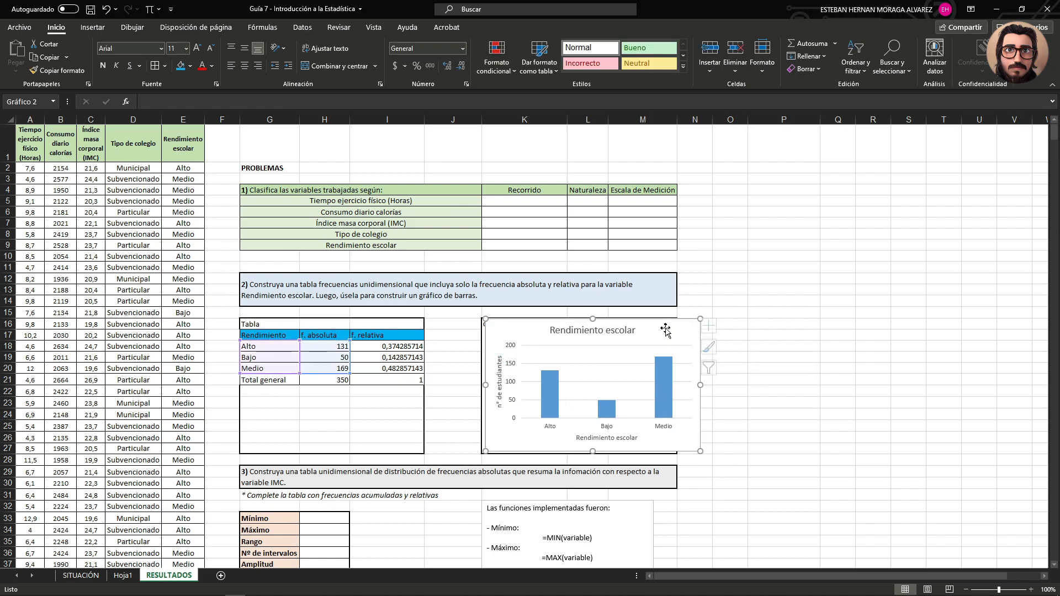
left_click_drag(700, 451, 676, 445)
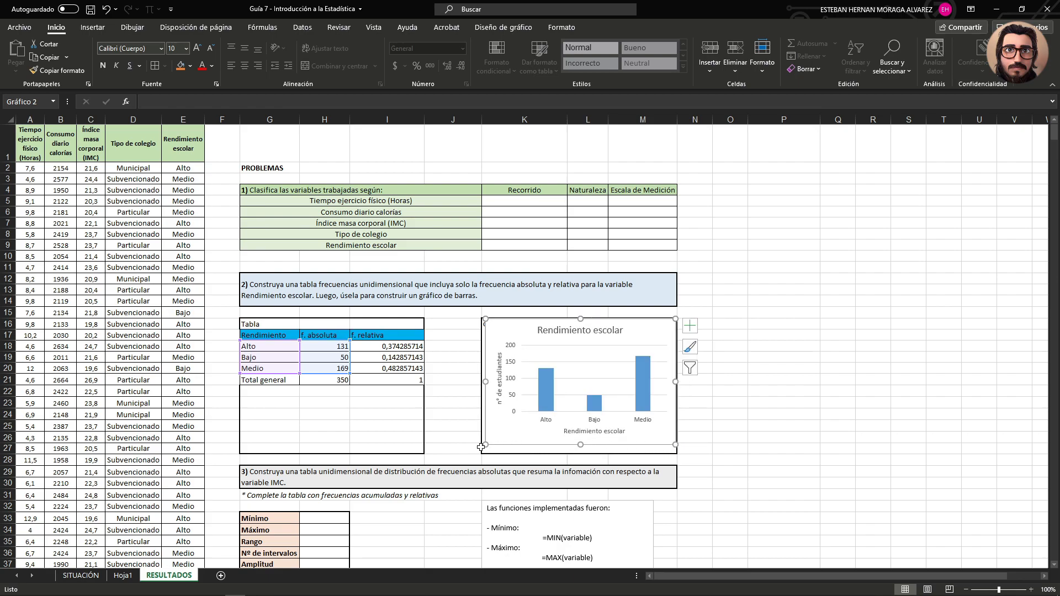
left_click_drag(481, 448, 480, 455)
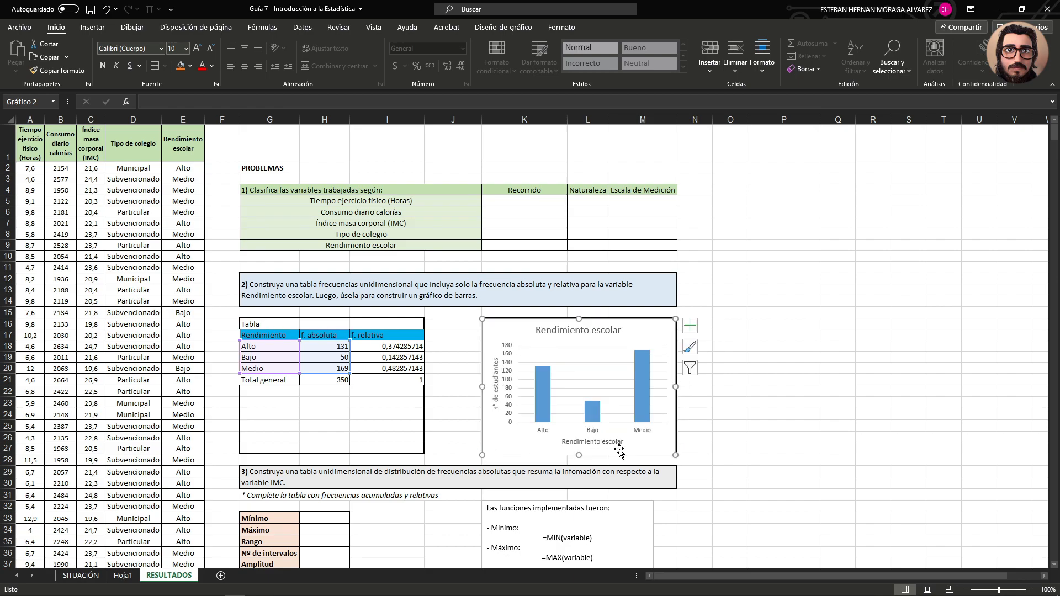
left_click(820, 421)
key("alt")
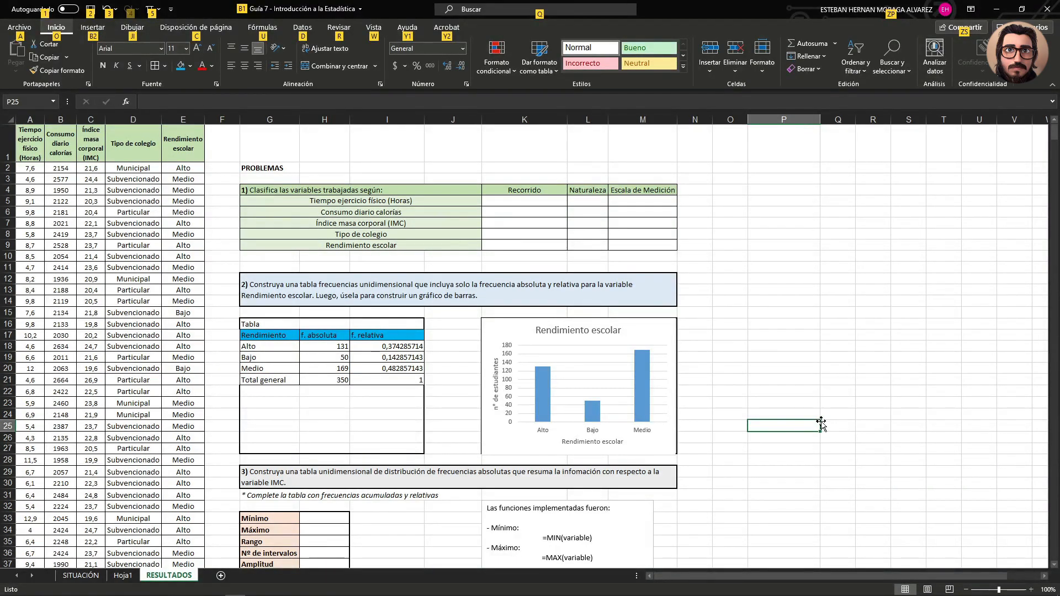
left_click(808, 405)
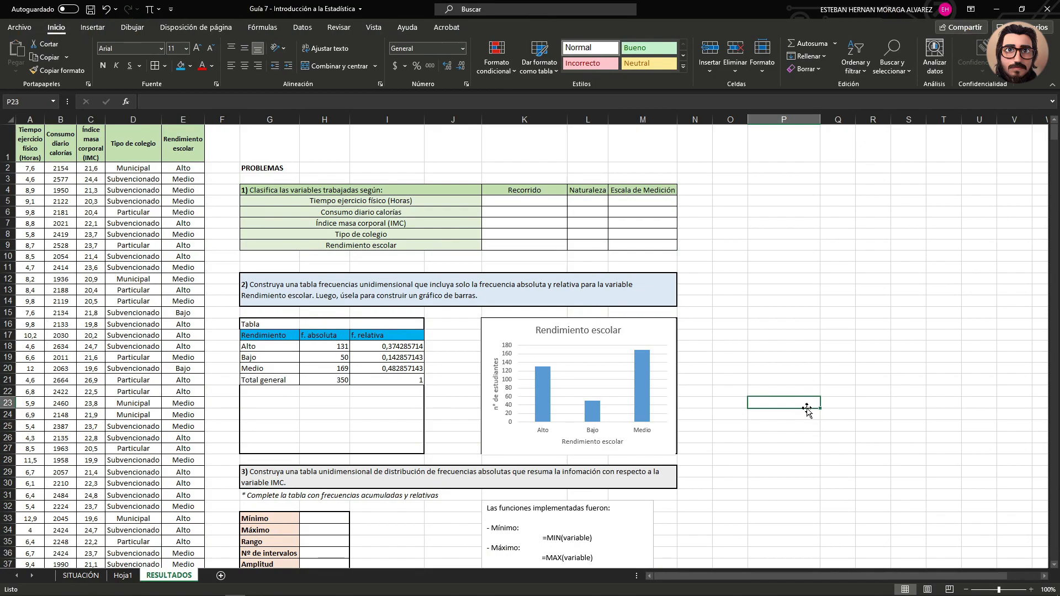
Examine exercise 3 on the IMC variable: its statement, the Mínimo to Amplitud cells, the empty Tabla area and the IMC data in column C.
scroll(769, 448, "down", 3)
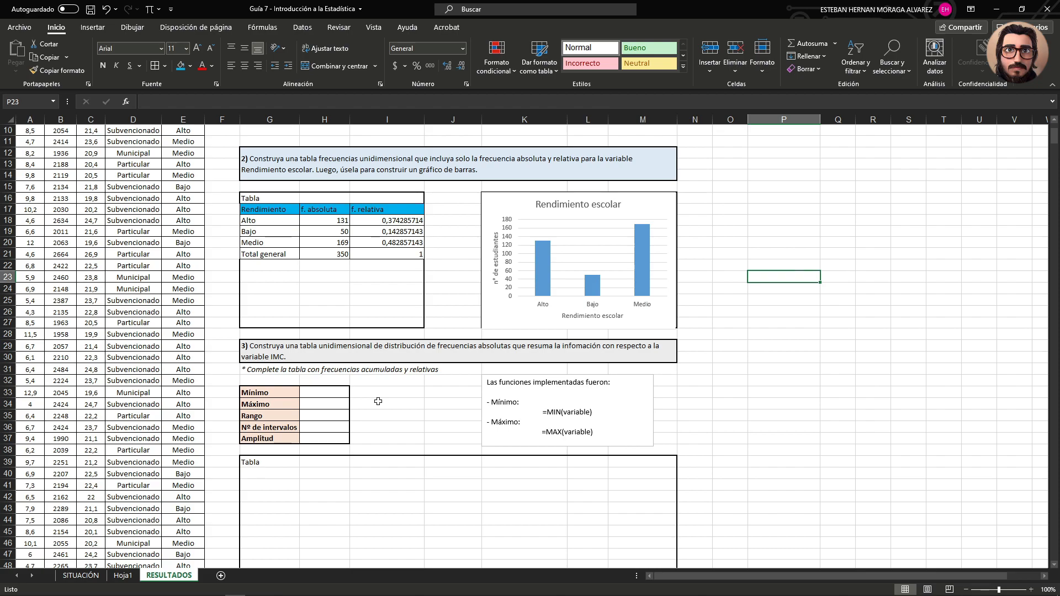
scroll(106, 324, "up", 3)
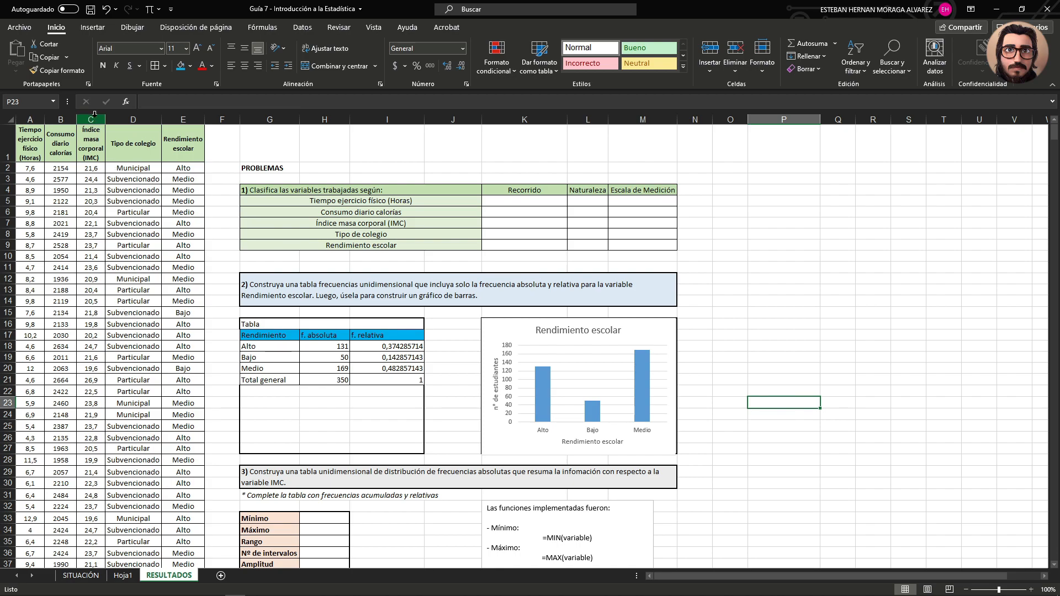
left_click(92, 119)
left_click(140, 366)
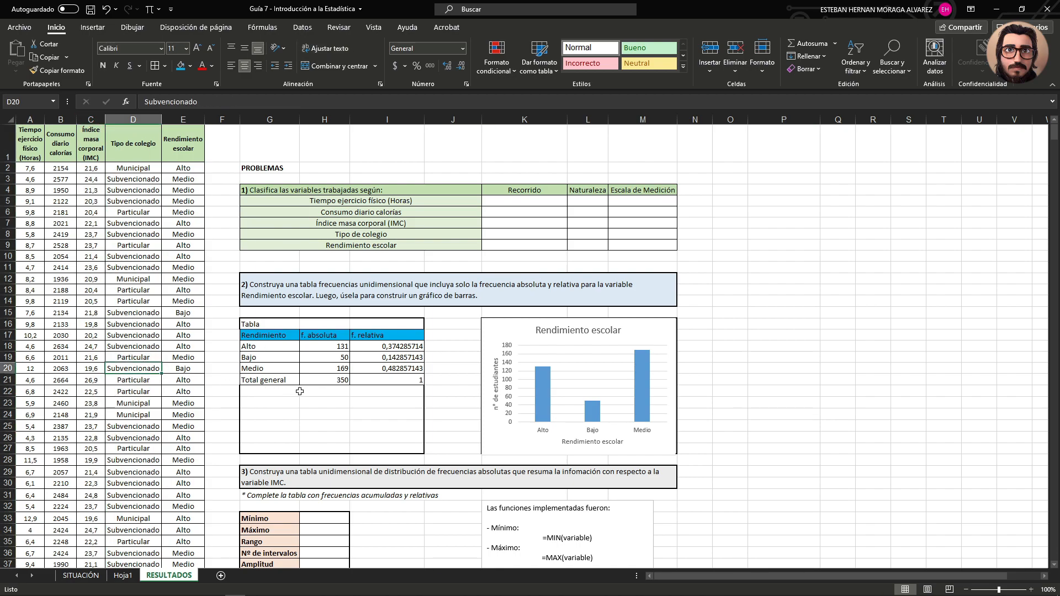
scroll(309, 381, "down", 6)
left_click(326, 396)
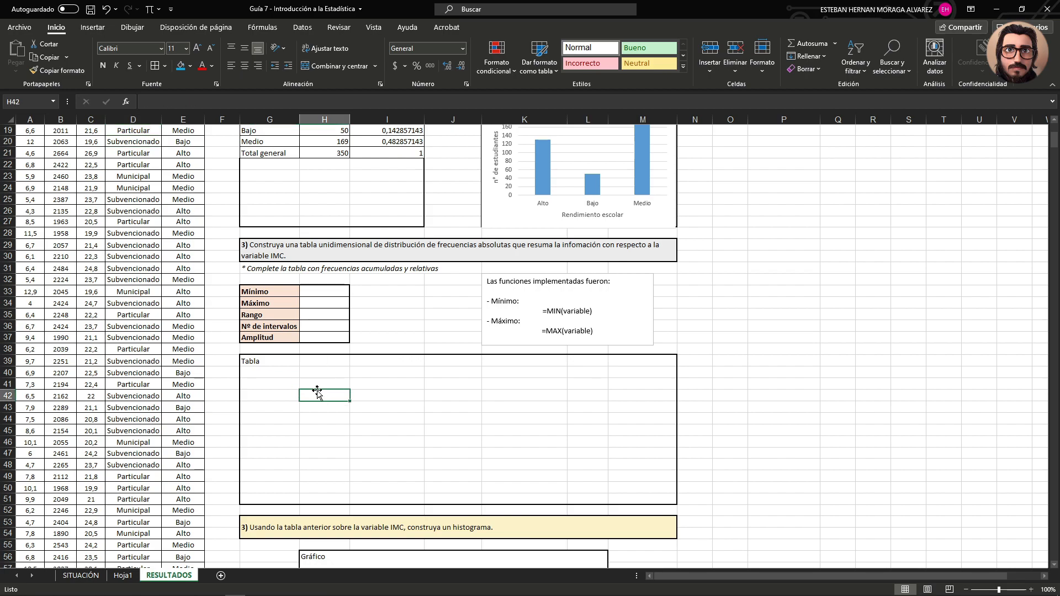
left_click_drag(286, 382, 633, 466)
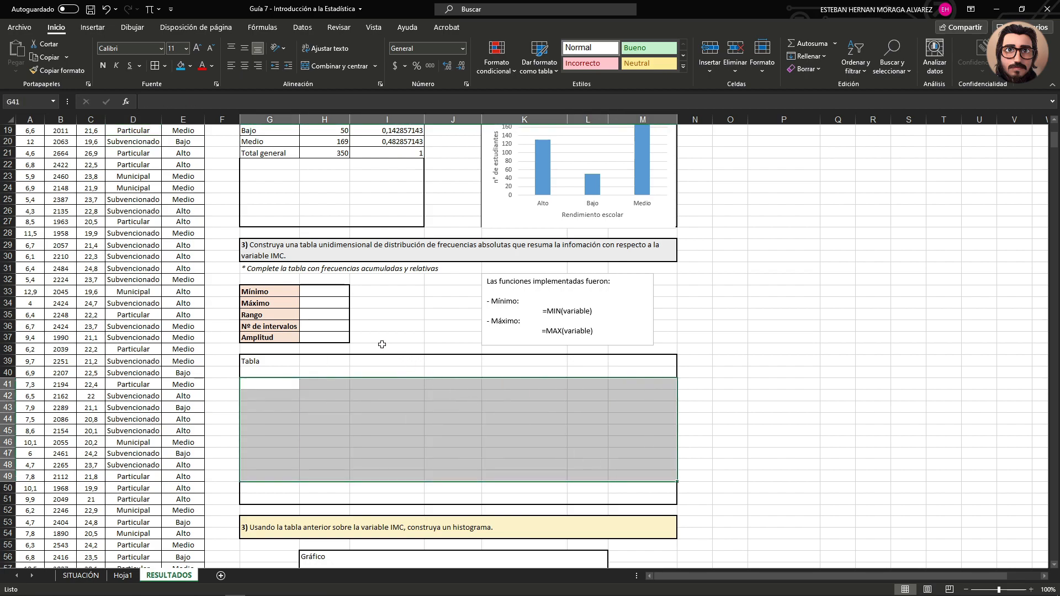
left_click_drag(327, 291, 326, 336)
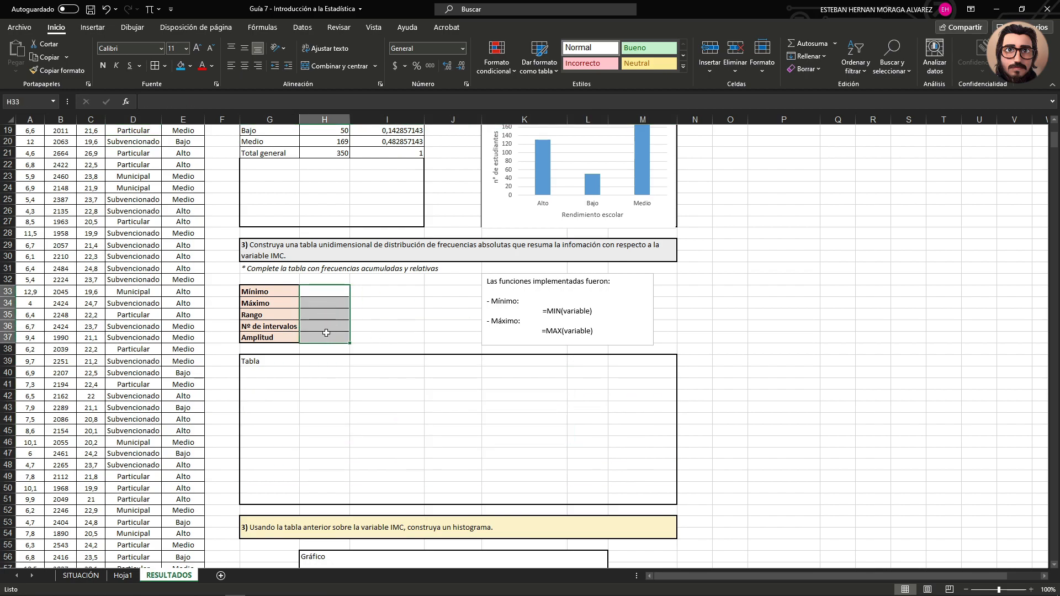
left_click(414, 327)
scroll(166, 266, "up", 2)
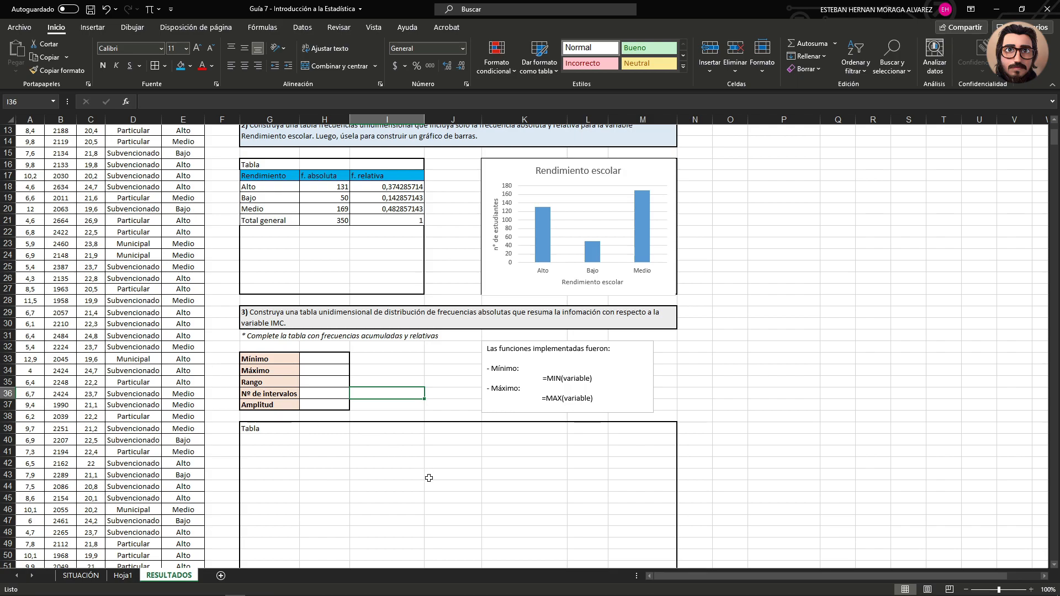
scroll(150, 418, "up", 4)
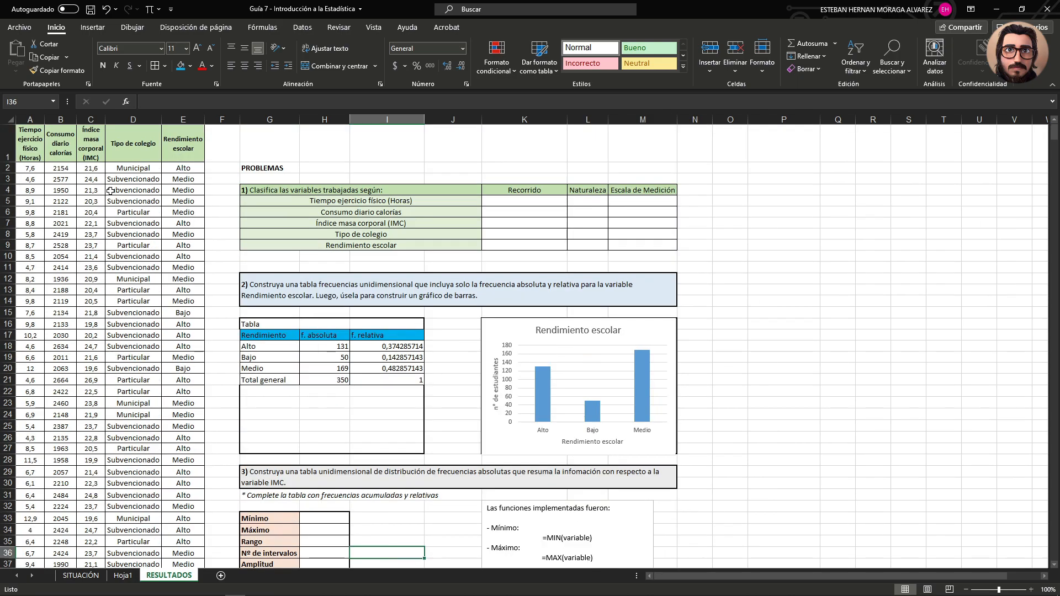
left_click_drag(91, 171, 91, 405)
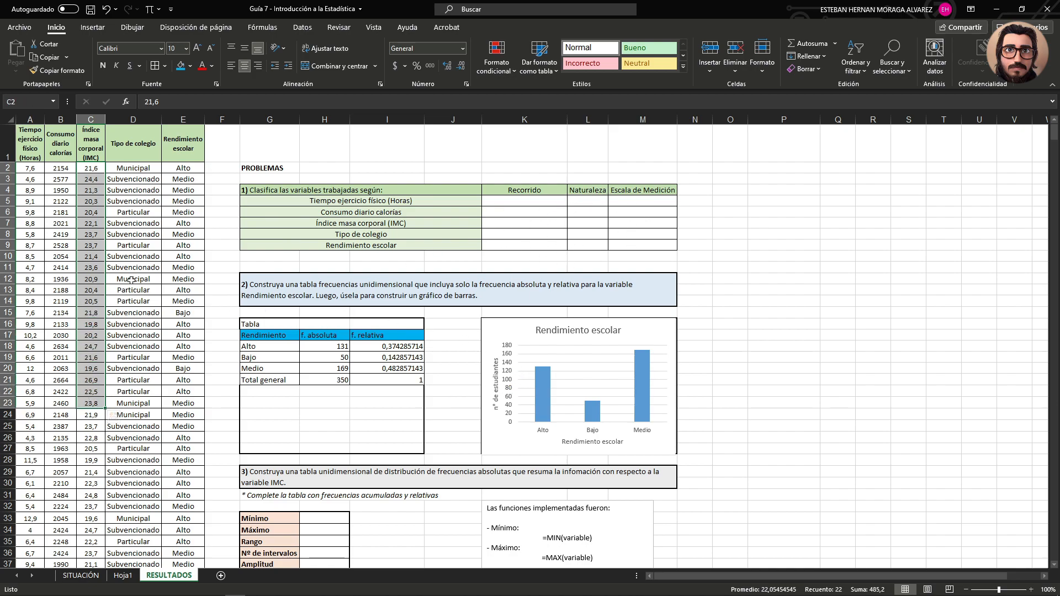
scroll(391, 384, "down", 6)
left_click(384, 406)
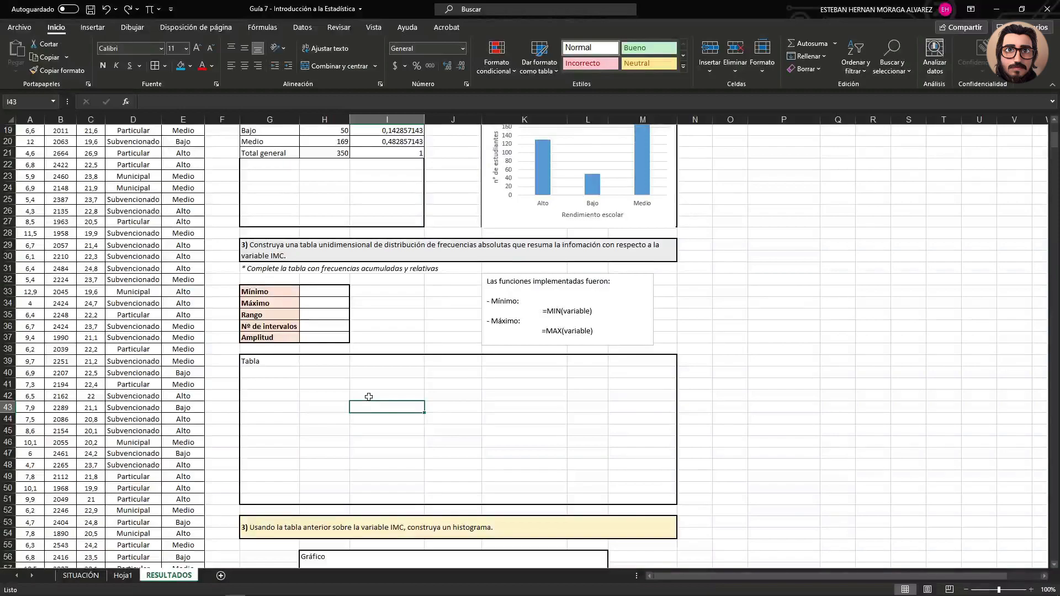
Calculate the IMC minimum in the Mínimo cell with =MIN(C:C), referencing the whole IMC column.
left_click(324, 293)
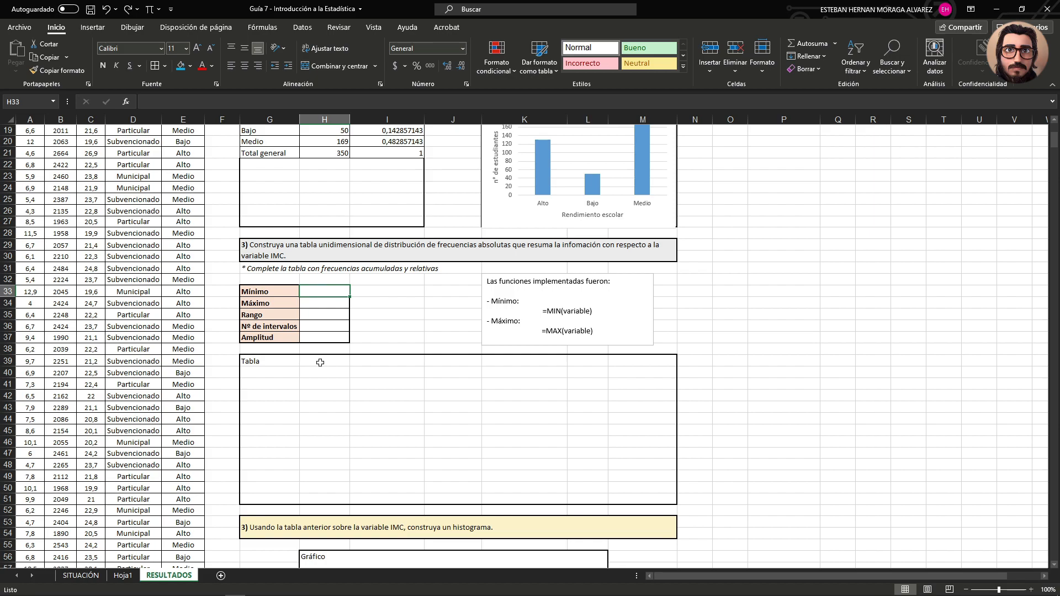
type("=")
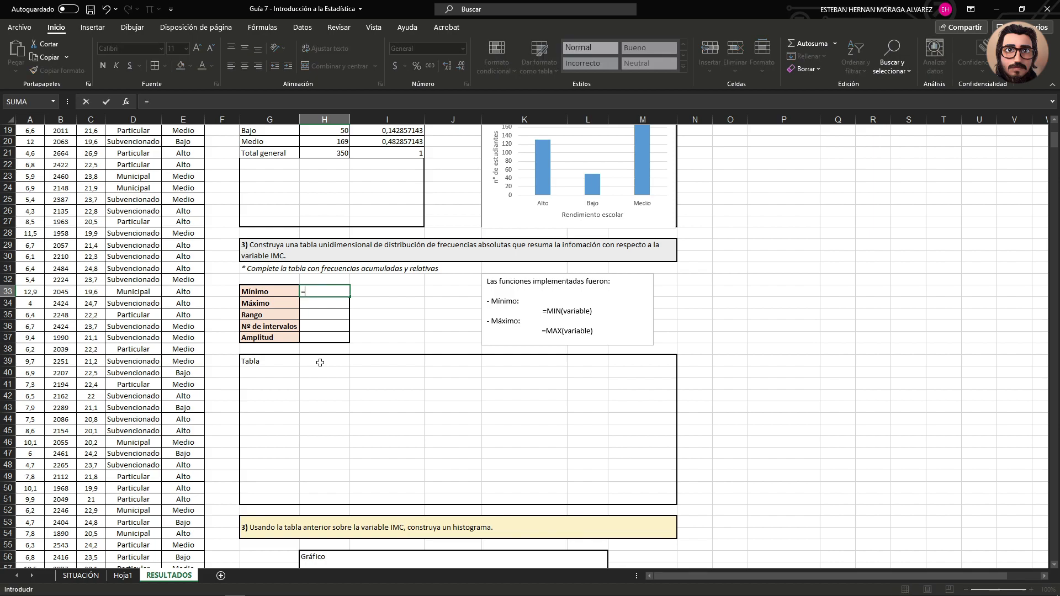
type("MIN")
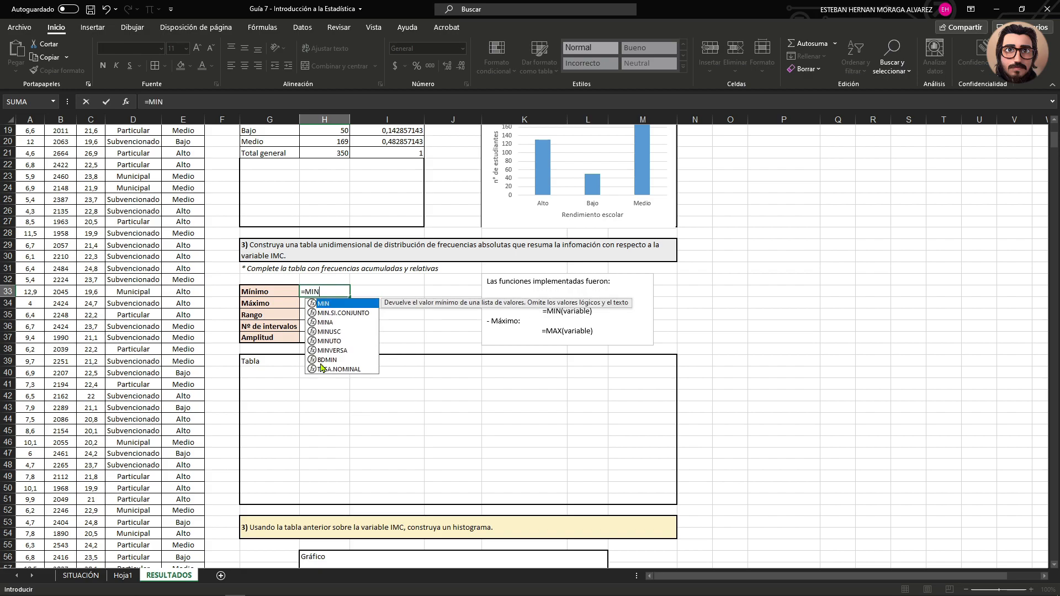
type("(")
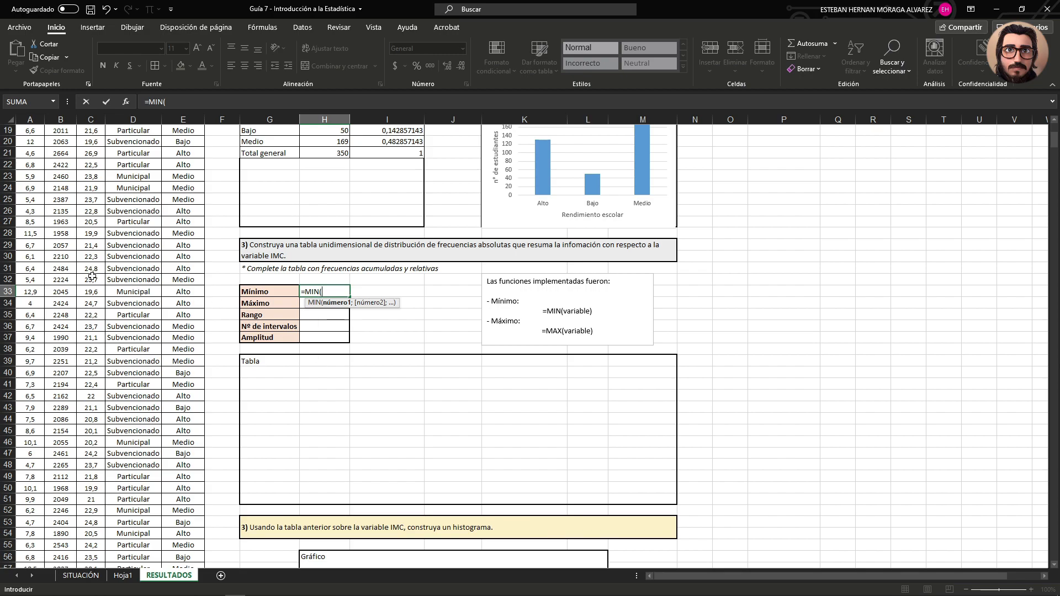
scroll(91, 276, "up", 4)
scroll(91, 276, "up", 2)
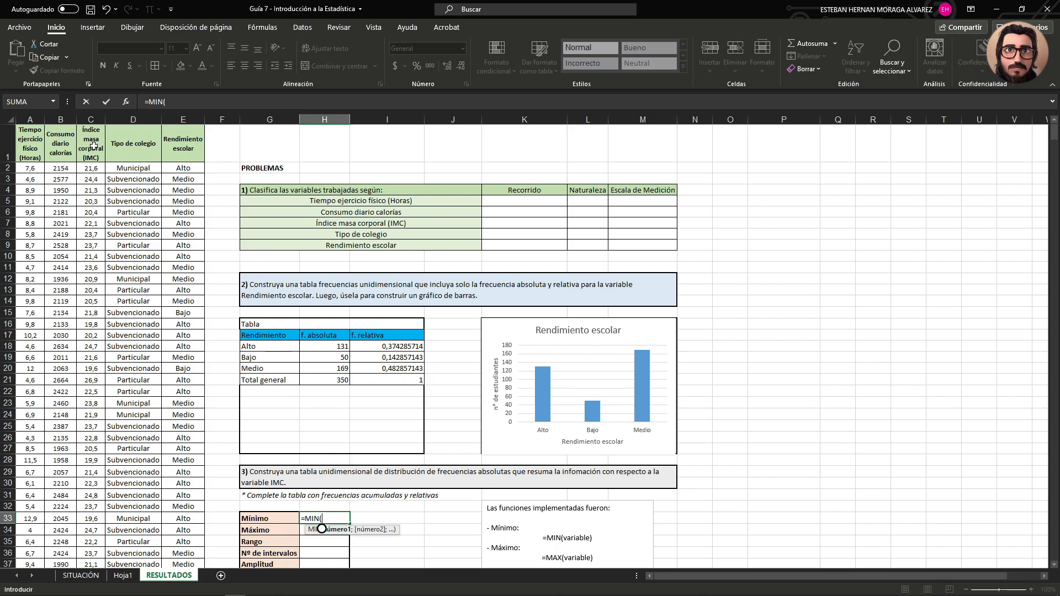
left_click_drag(93, 138, 90, 289)
left_click(114, 191)
left_click(91, 180)
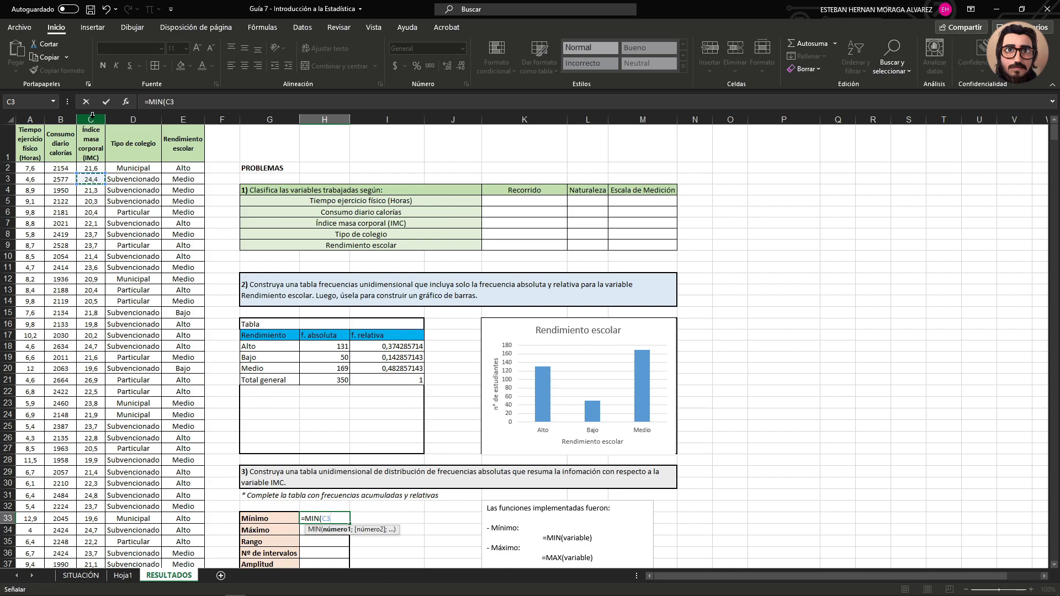
left_click(92, 118)
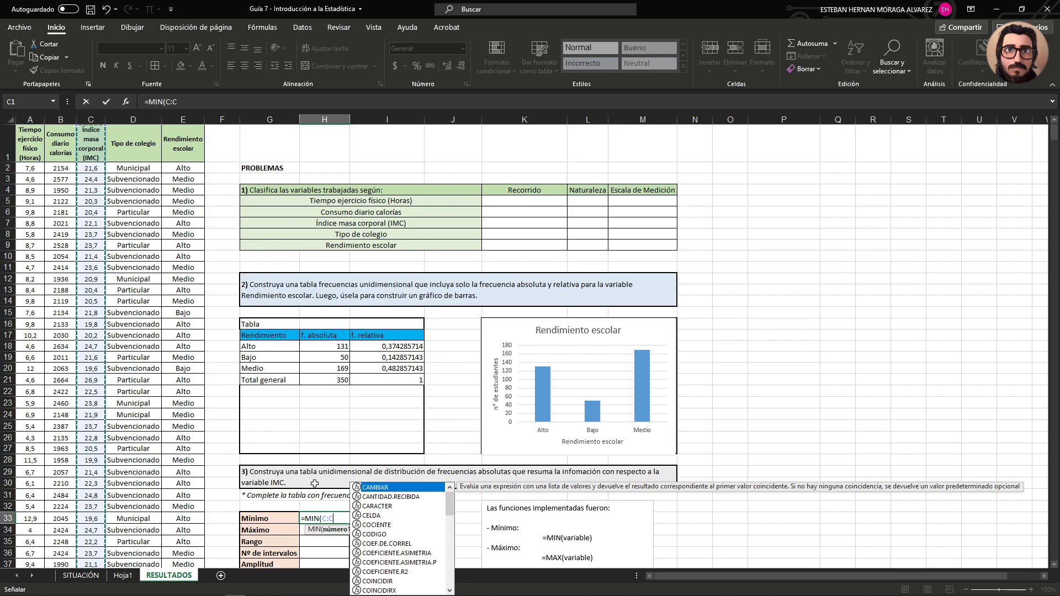
type(")")
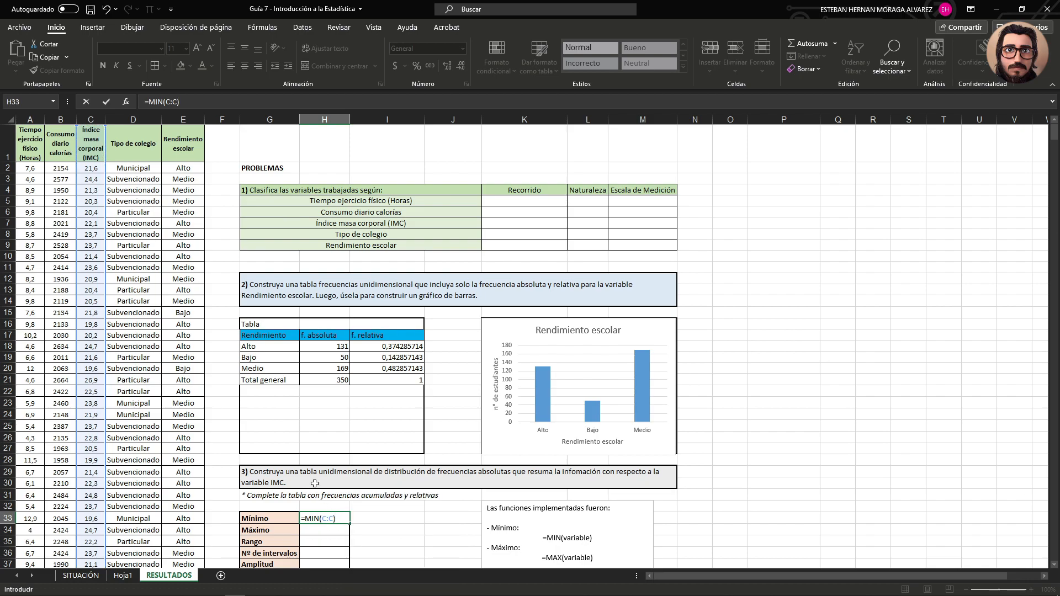
key("Return")
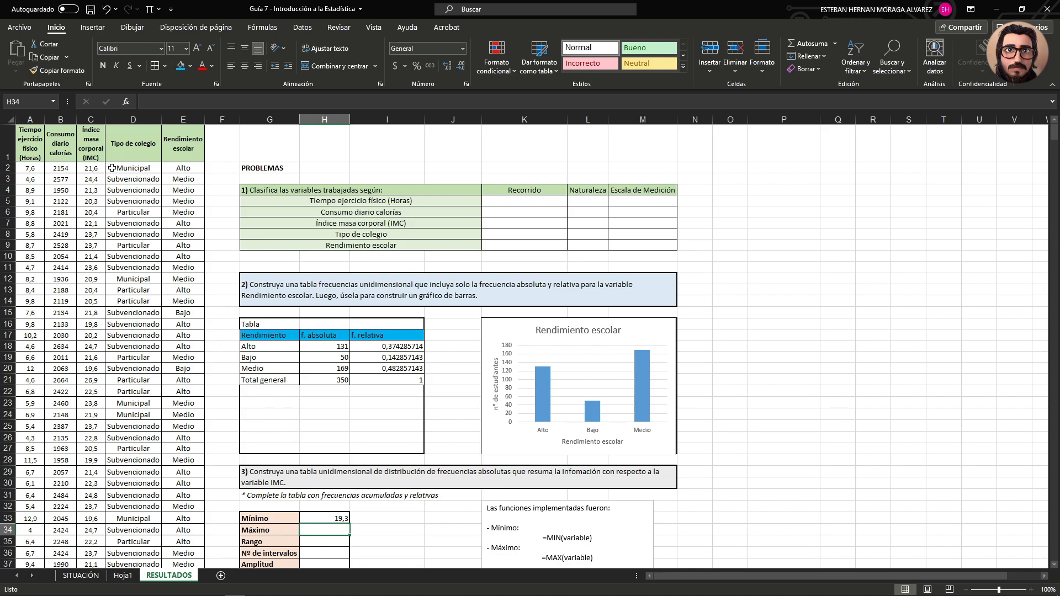
Calculate the IMC maximum in the Máximo cell with =MAX(C:C).
scroll(412, 430, "down", 2)
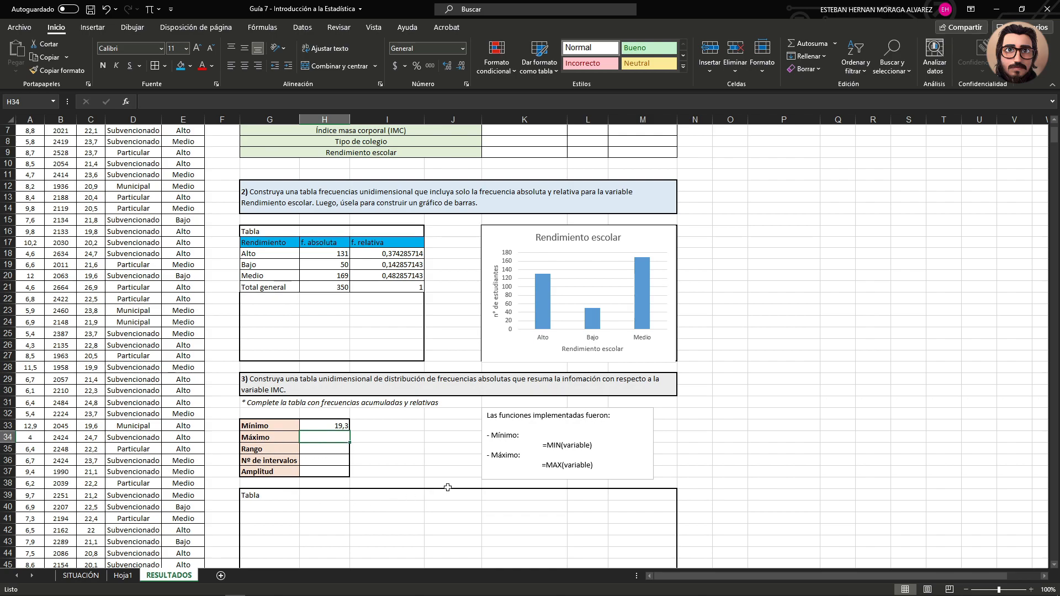
type("=MAX")
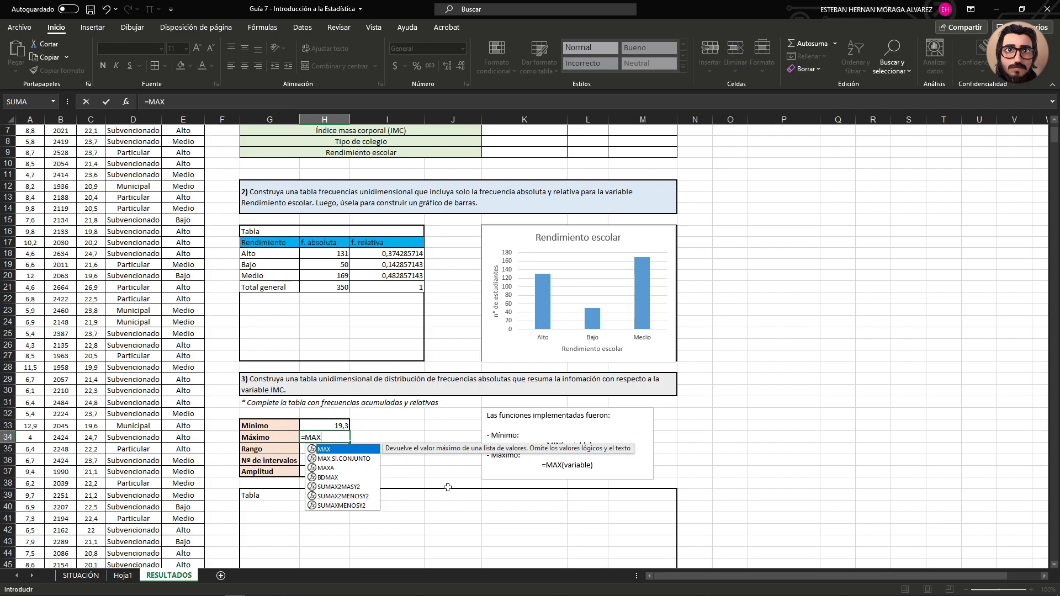
type("(")
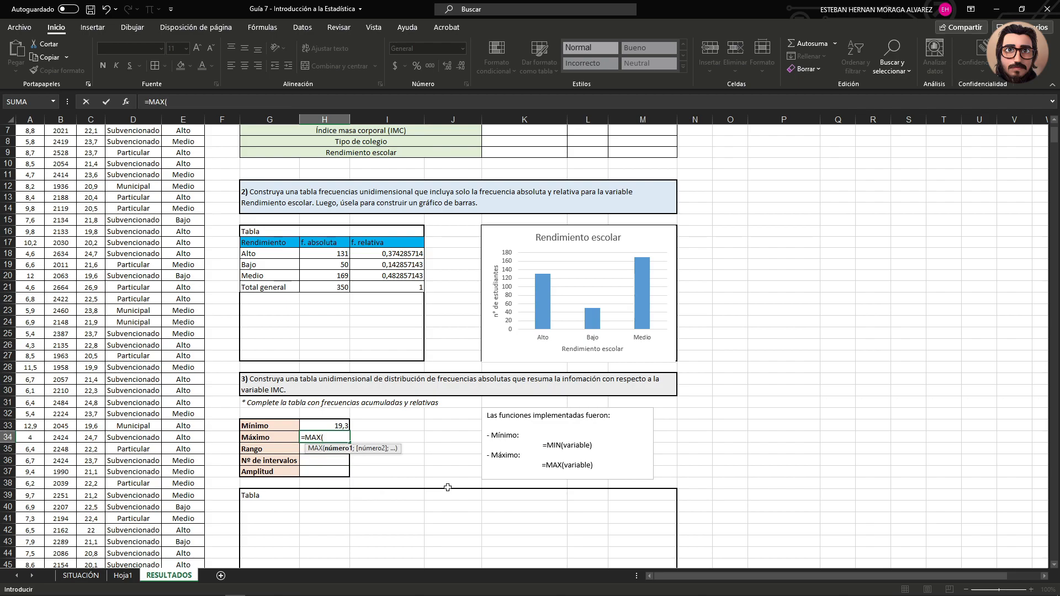
left_click(95, 115)
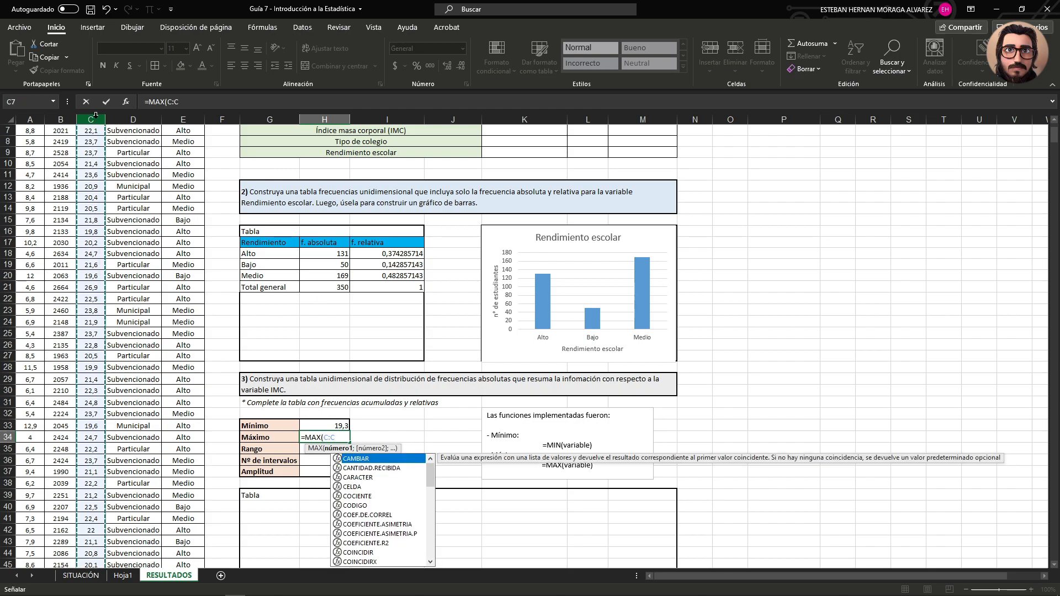
type(")")
key("Return")
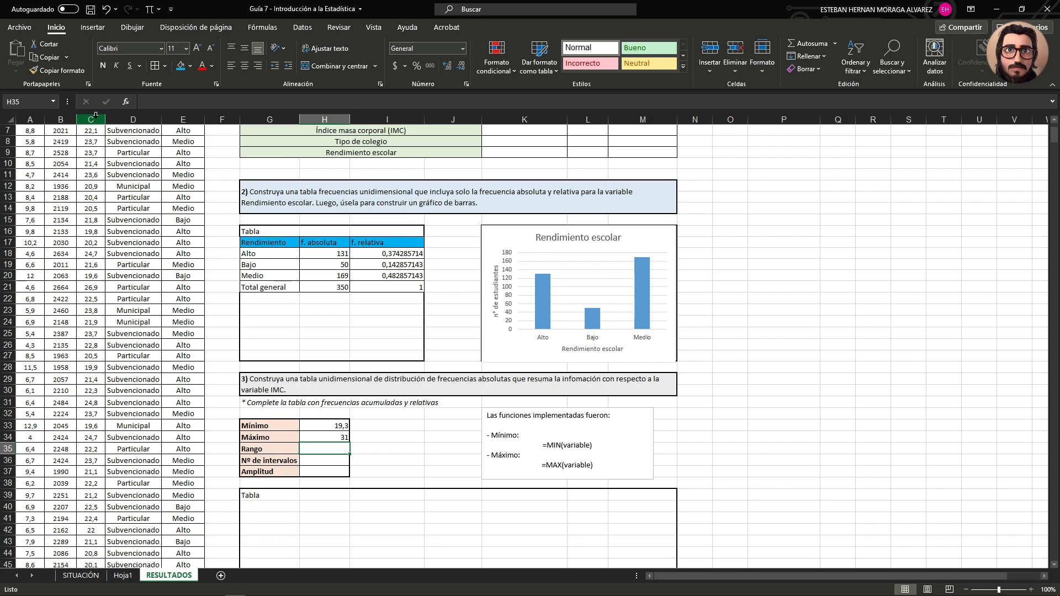
Calculate the Rango cell as maximum minus minimum with =H34-H33.
type("=")
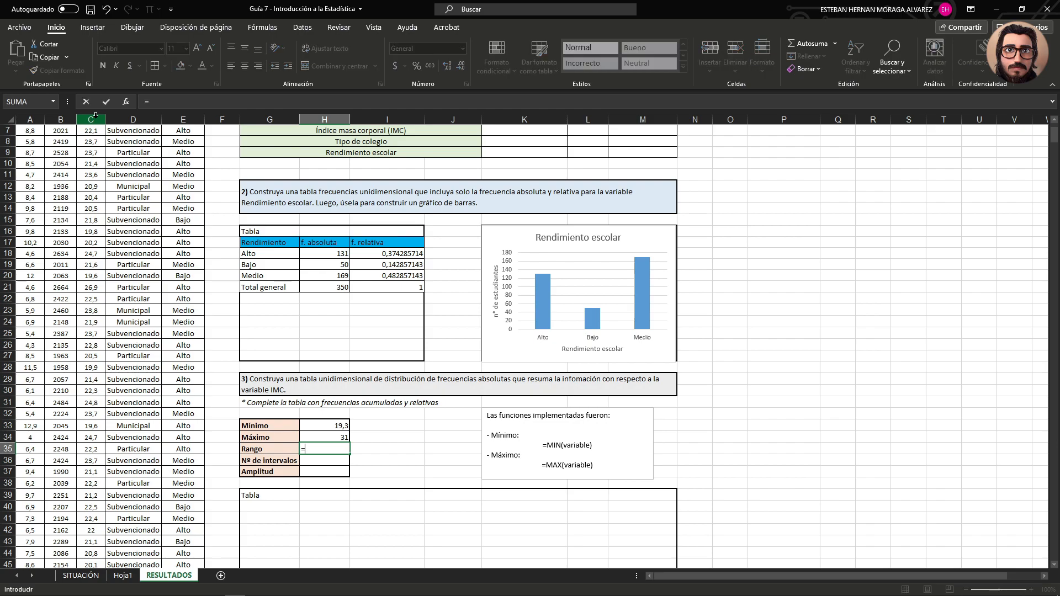
left_click(334, 437)
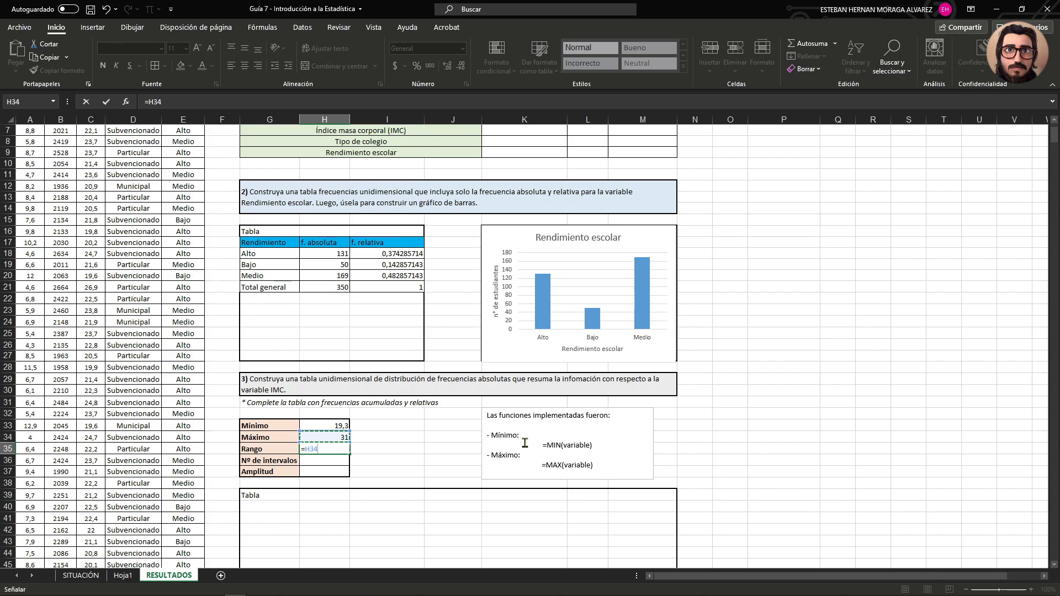
type("-")
left_click(322, 425)
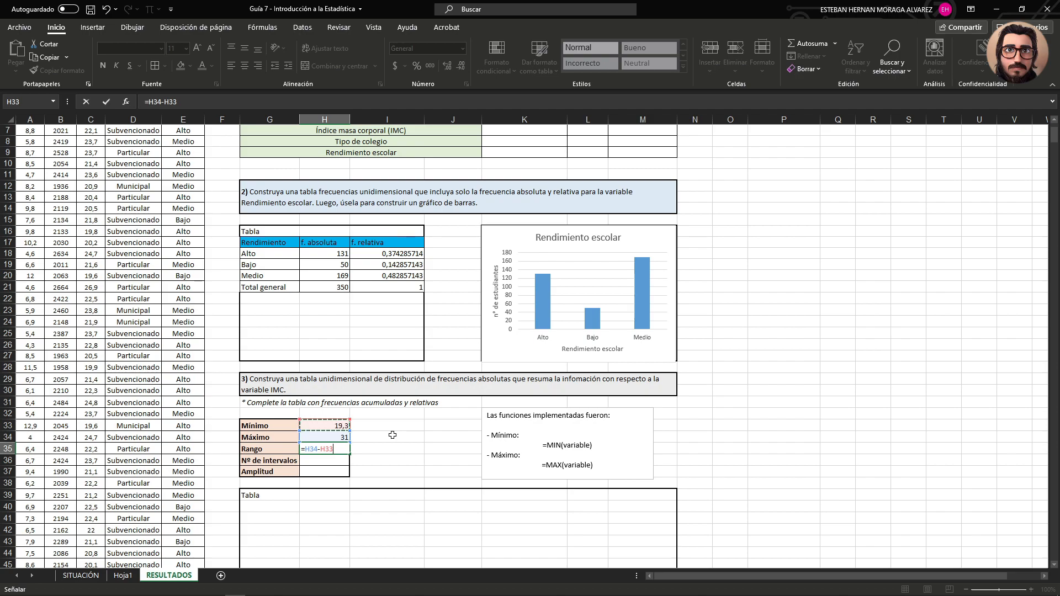
key("Return")
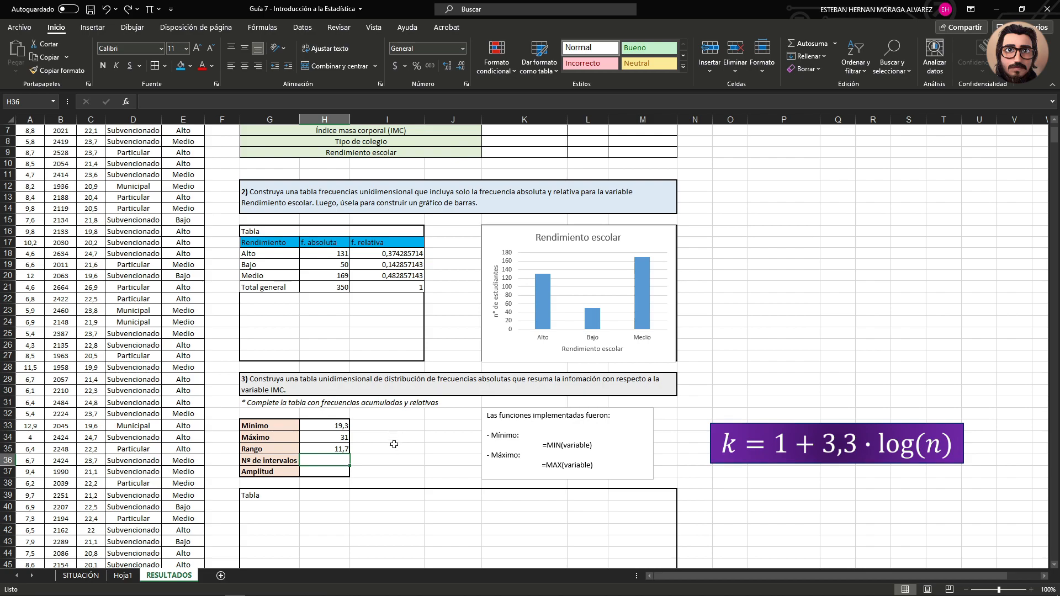
Compute the number of intervals in cell I36, beside the Nº de intervalos row, with =1+3,3*LOG(350).
left_click(395, 461)
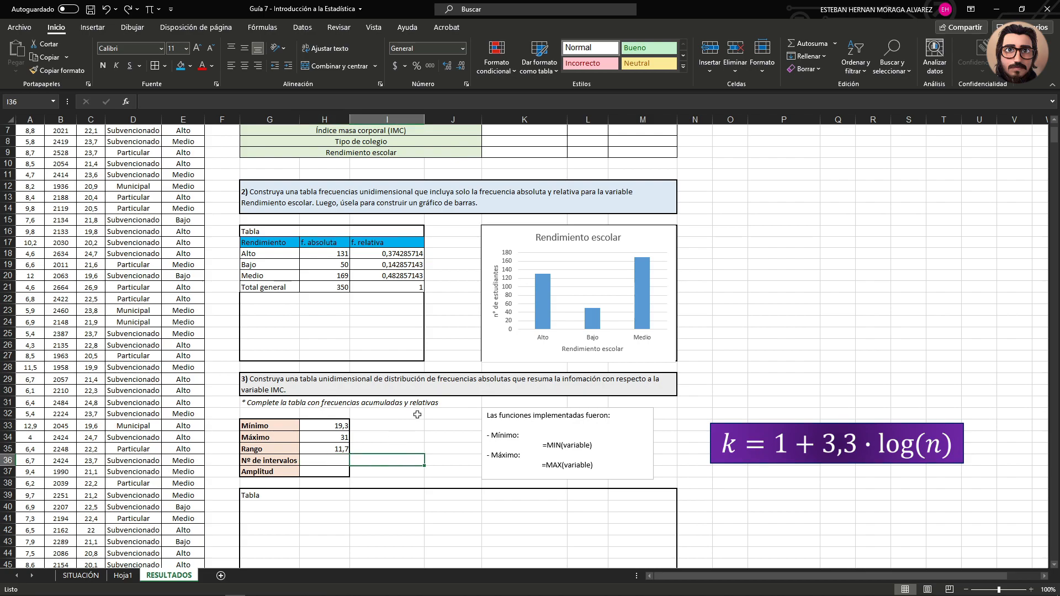
type("=")
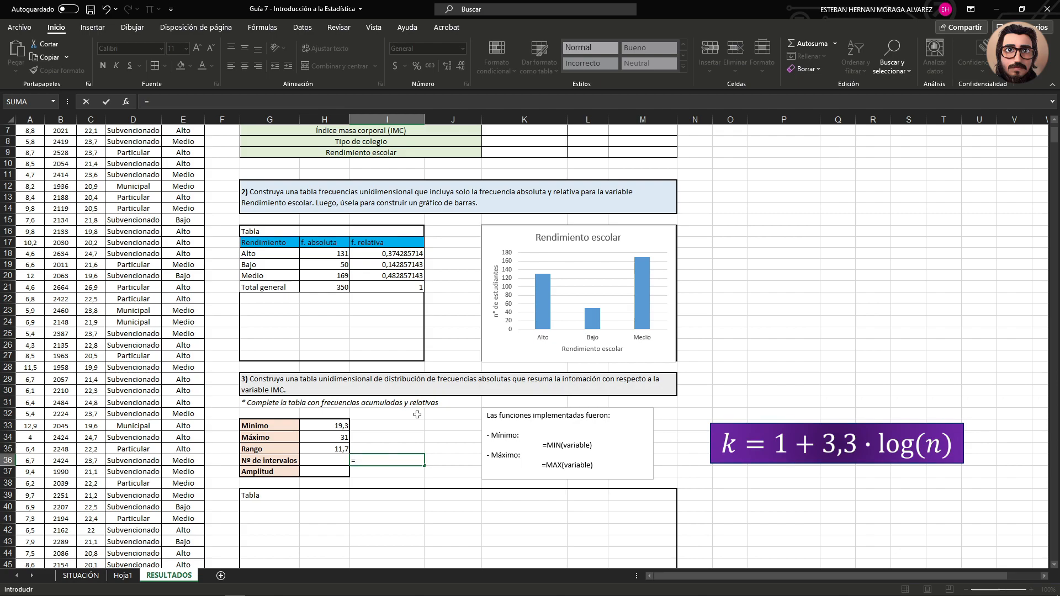
type("1+3,3*LOG")
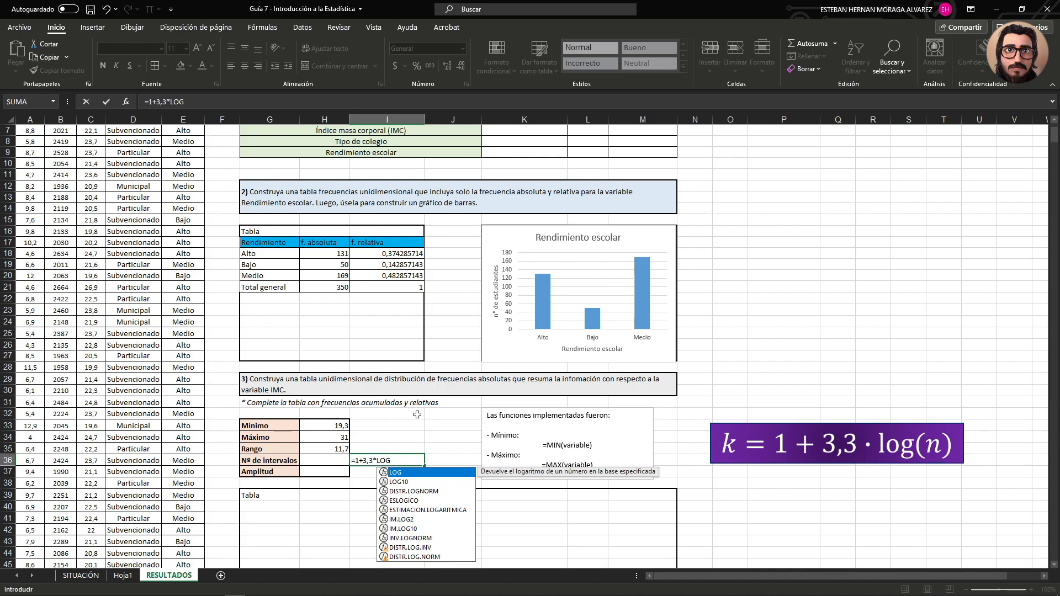
type("(")
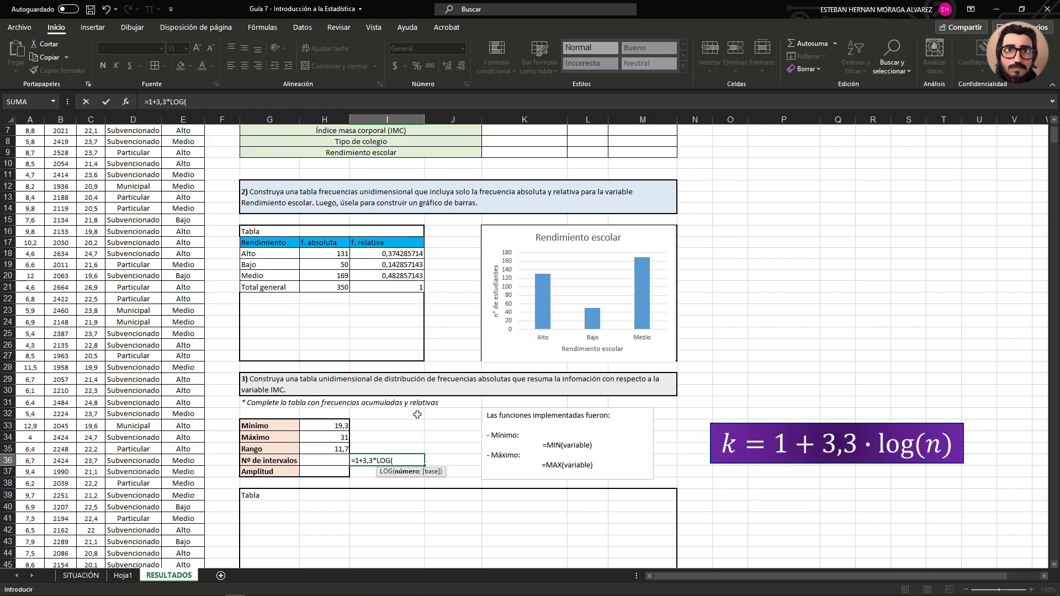
type("350)")
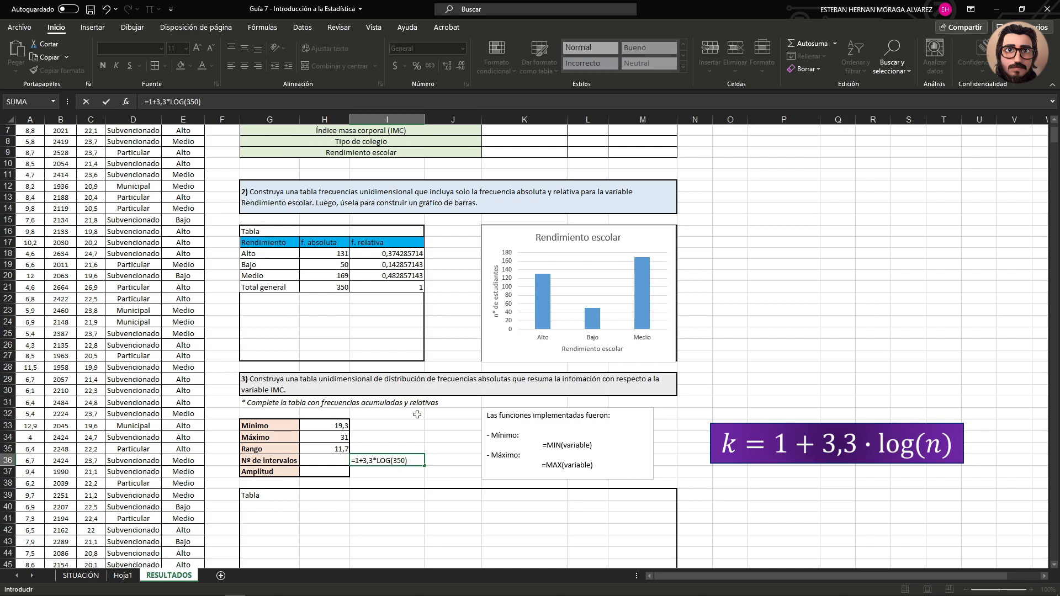
key("Return")
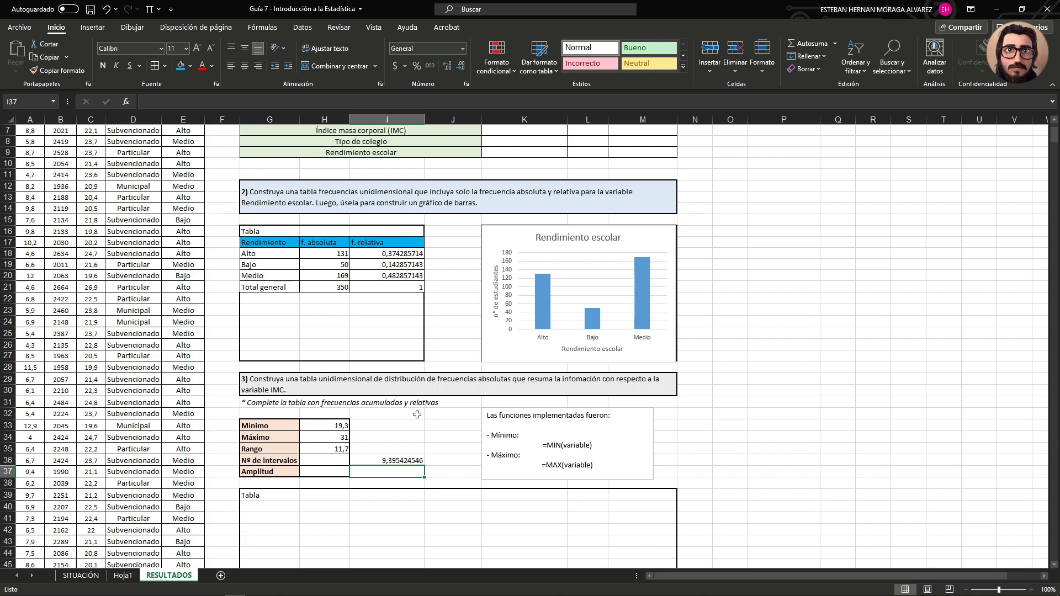
Enter 9 as the Nº de intervalos in cell H36.
key("Left")
key("Up")
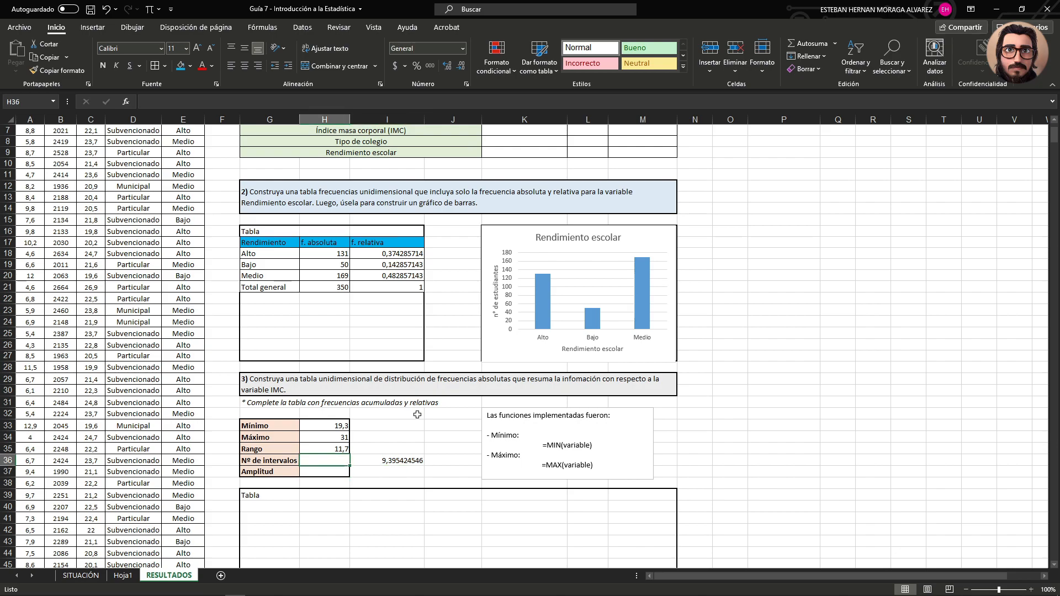
type("9")
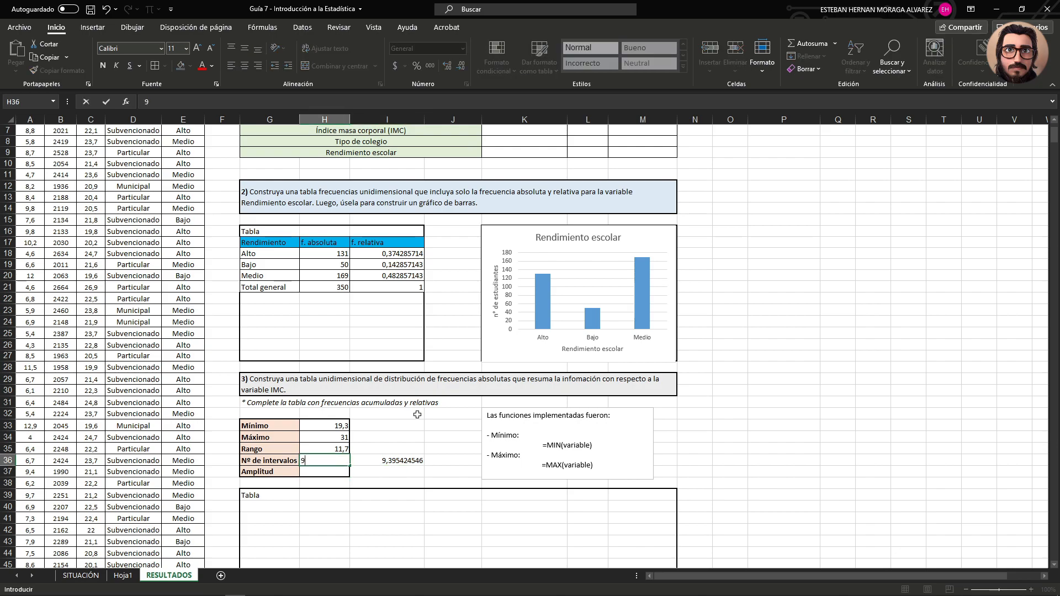
key("Return")
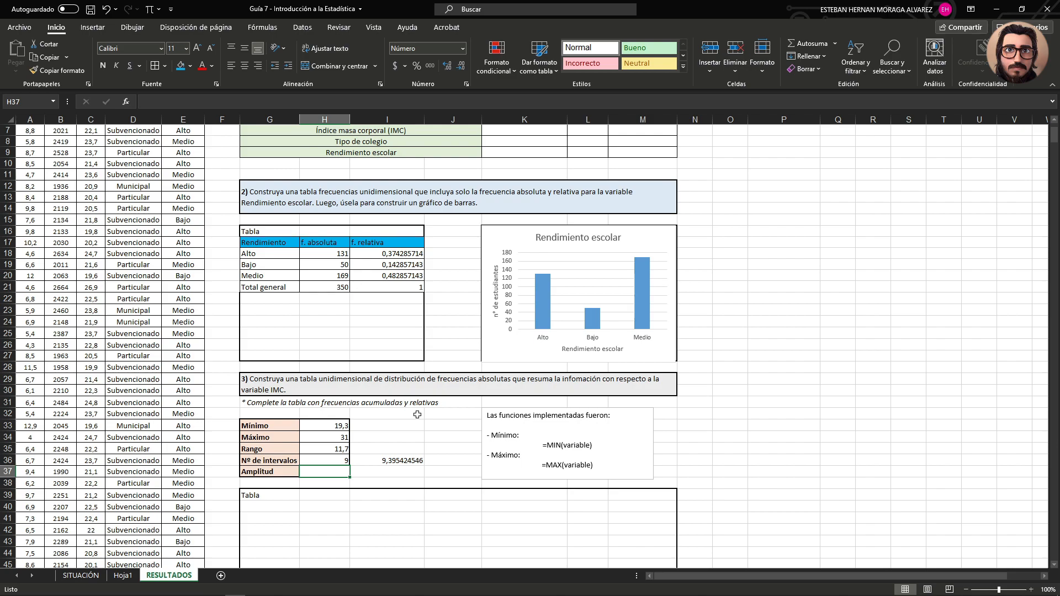
Calculate the Amplitud cell as range divided by number of intervals with =H35/H36.
type("=")
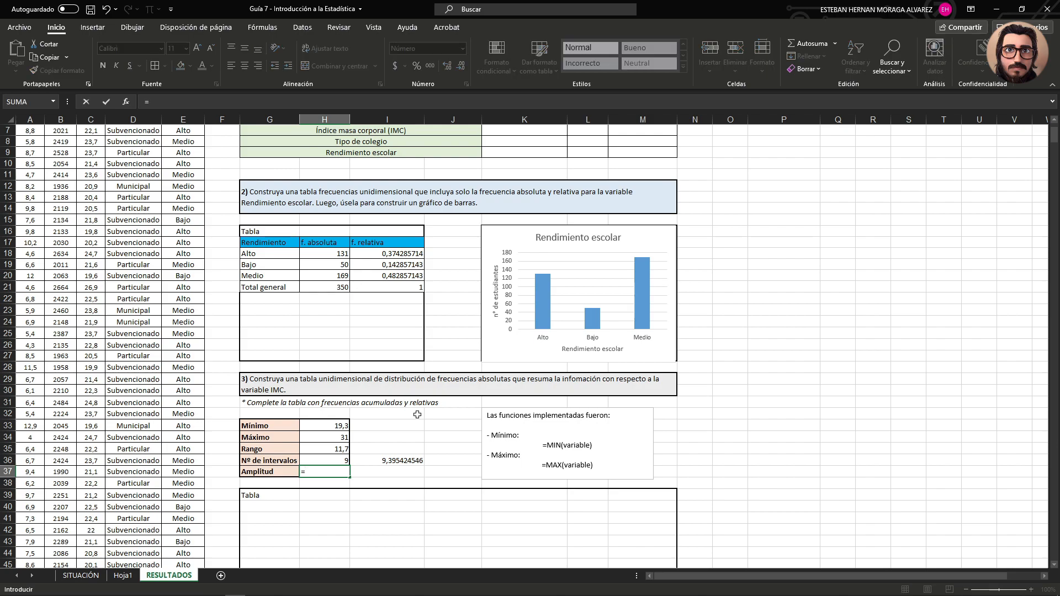
key("Up")
key("Up")
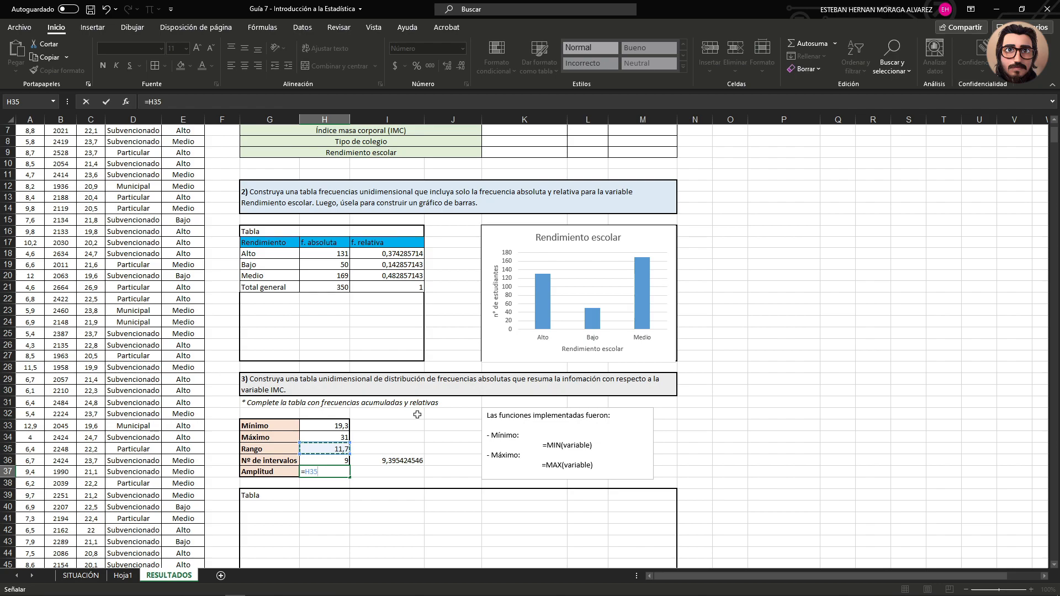
type("/")
key("Up")
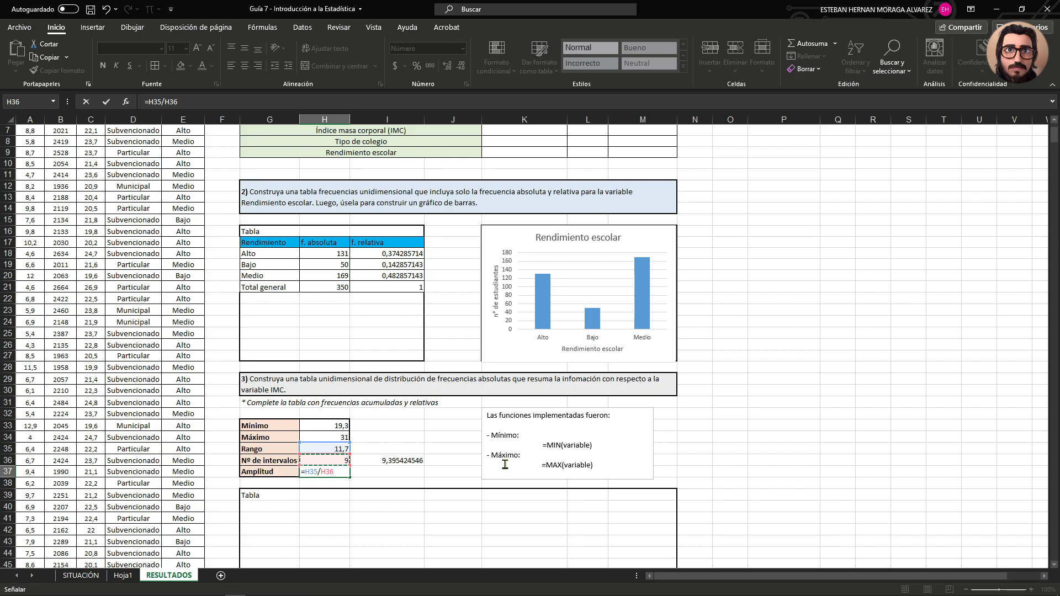
key("Return")
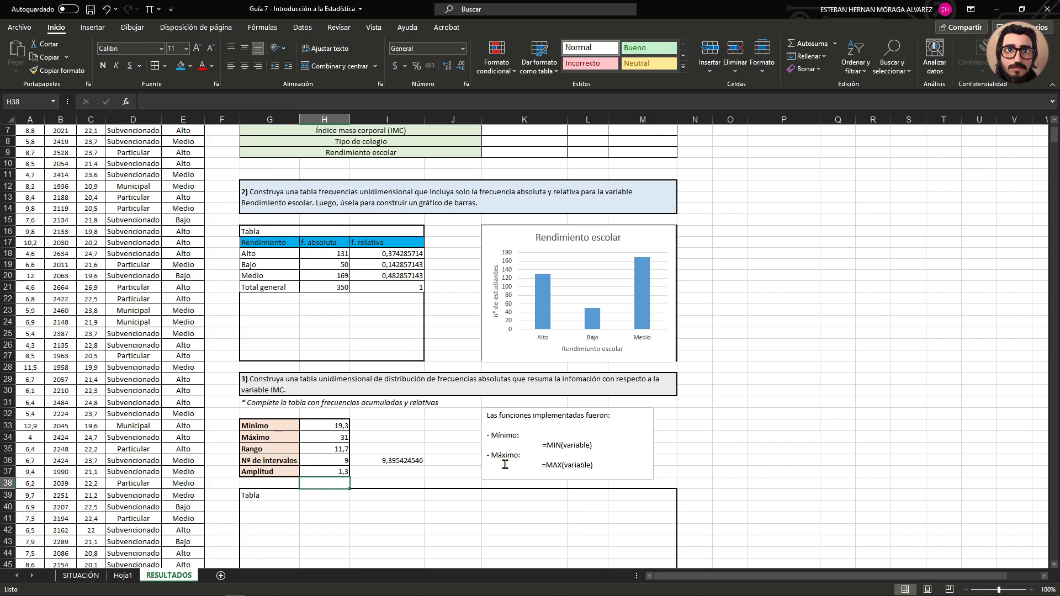
Clear the pivot table on Hoja1 by removing Rendimiento escolar from the rows and f. absoluta and f. relativa from the values.
left_click(122, 576)
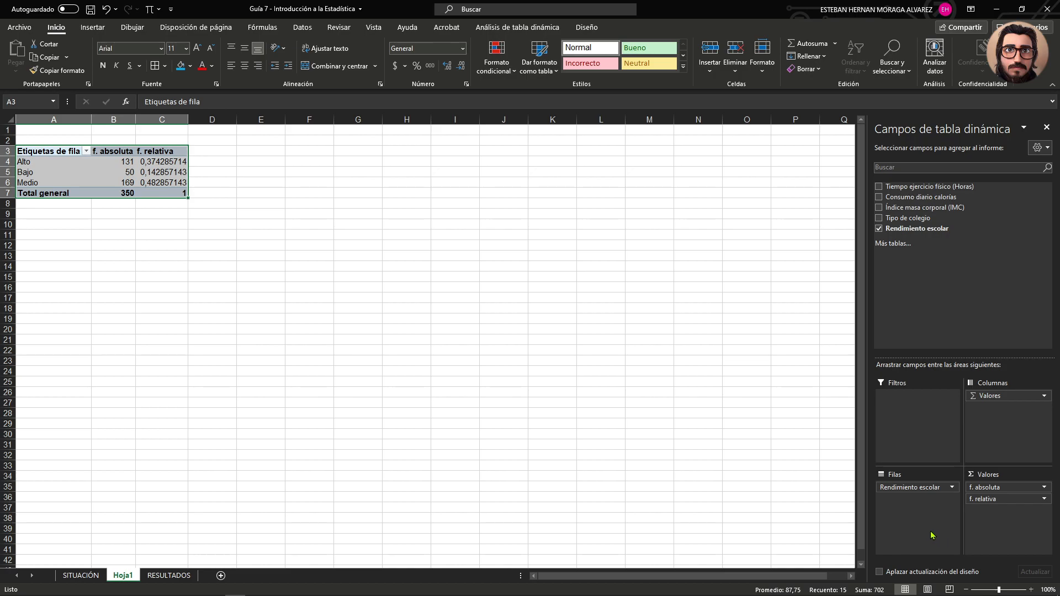
left_click(919, 488)
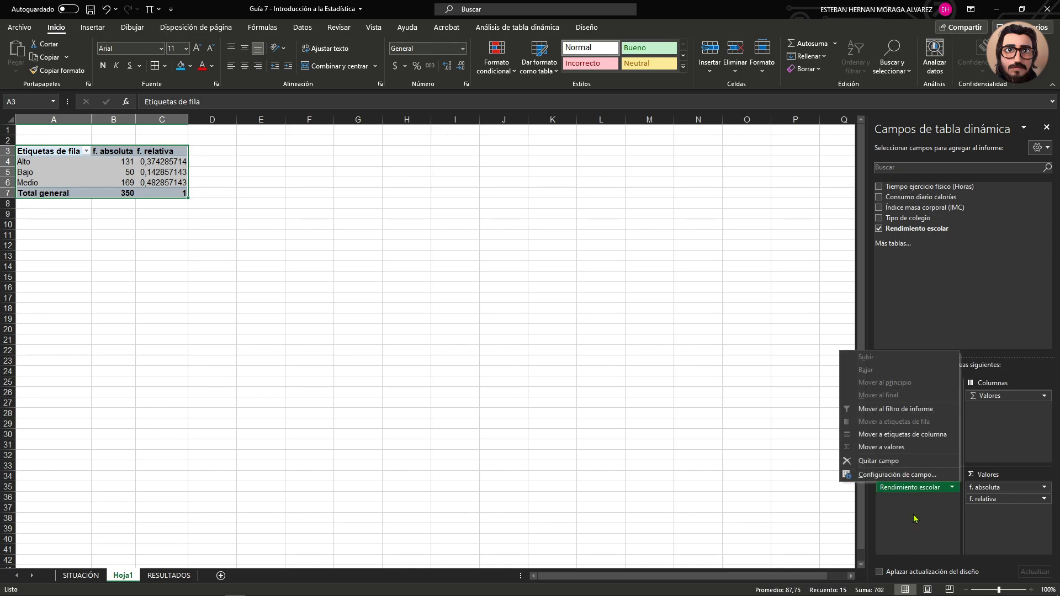
left_click(887, 465)
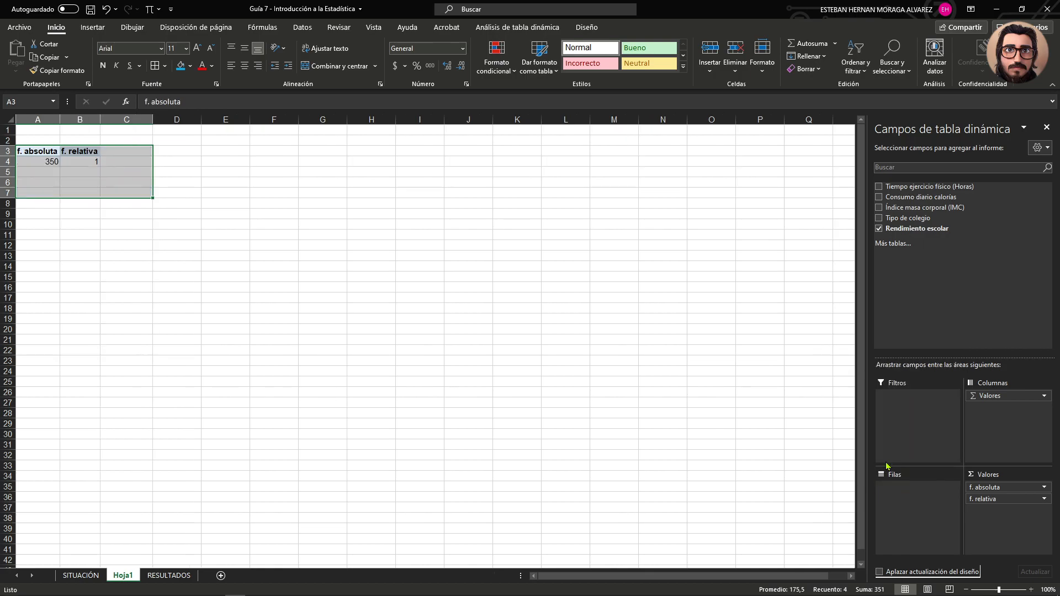
left_click(997, 488)
left_click(978, 467)
left_click(1001, 488)
left_click(962, 465)
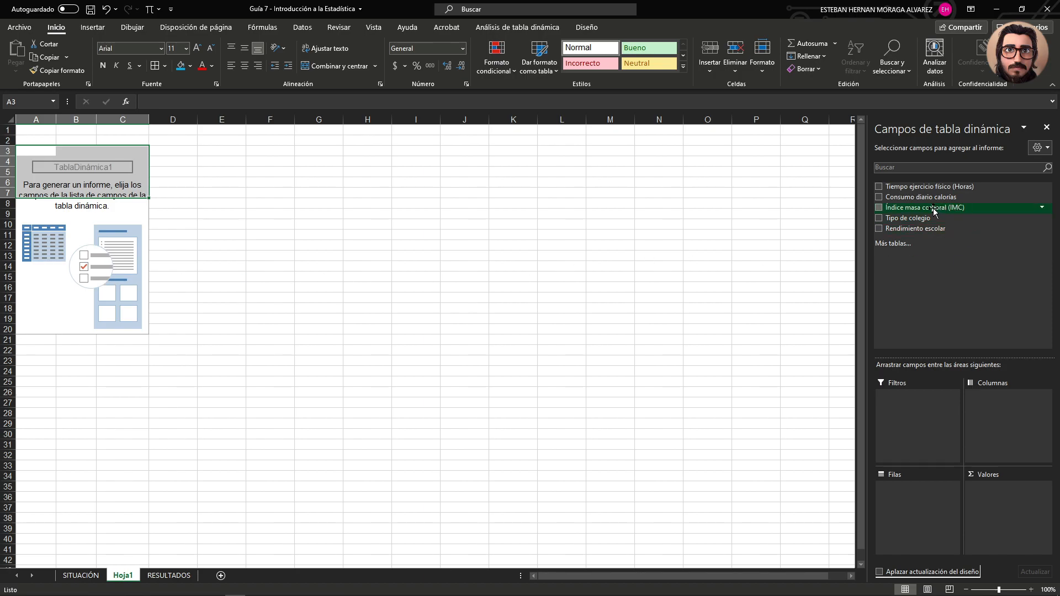
Add Índice masa corporal (IMC) to the pivot table's rows and add it four times to the values.
left_click_drag(933, 211, 913, 495)
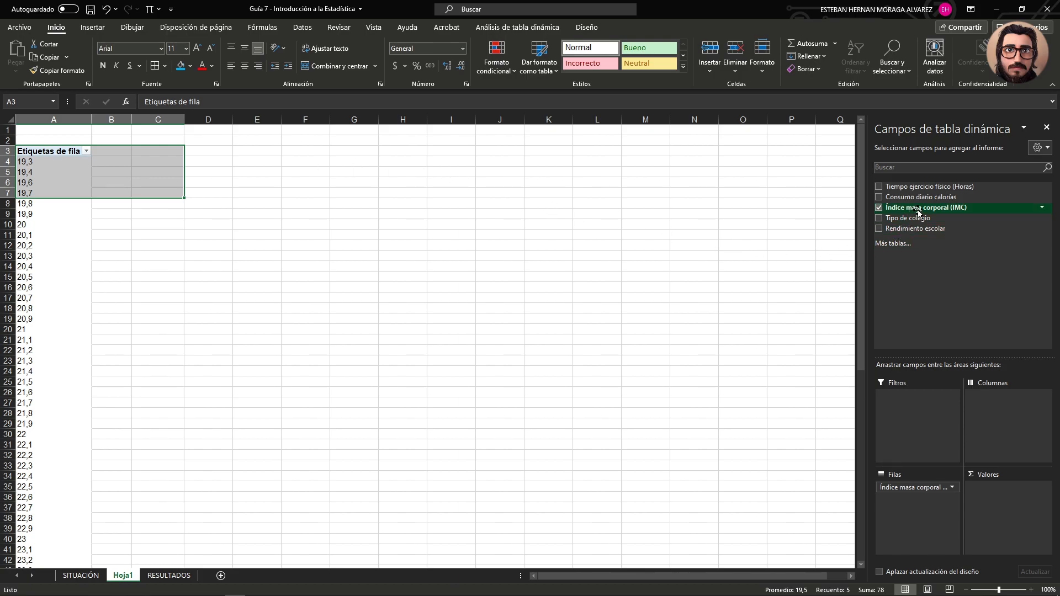
left_click_drag(918, 211, 1002, 492)
left_click_drag(912, 208, 1006, 505)
left_click_drag(915, 209, 1016, 519)
left_click_drag(941, 213, 1002, 507)
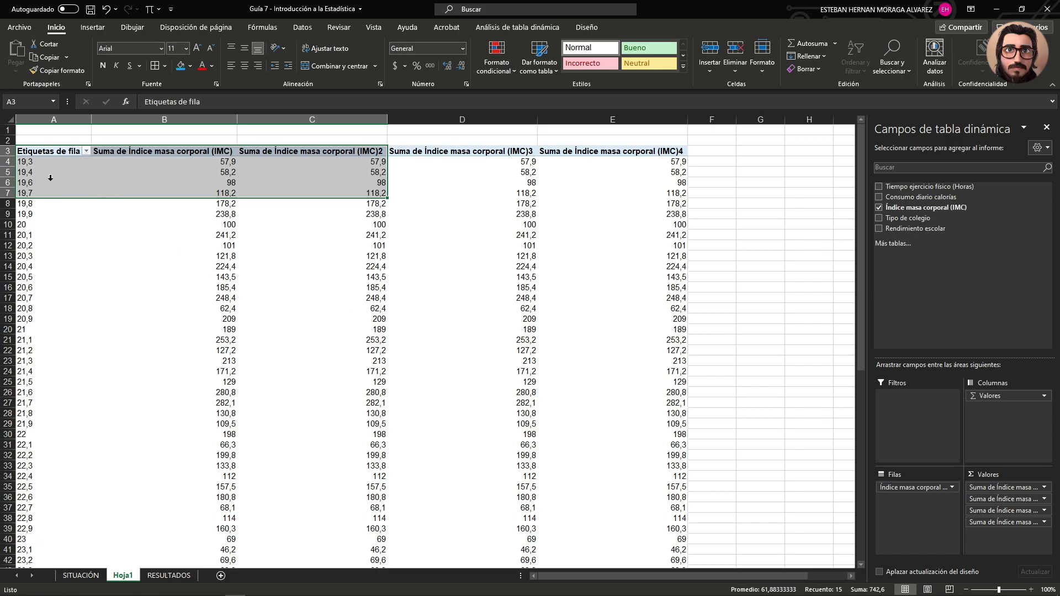
Group the IMC row labels into intervals from 19,3 to 31 by 1,3.
left_click(44, 223)
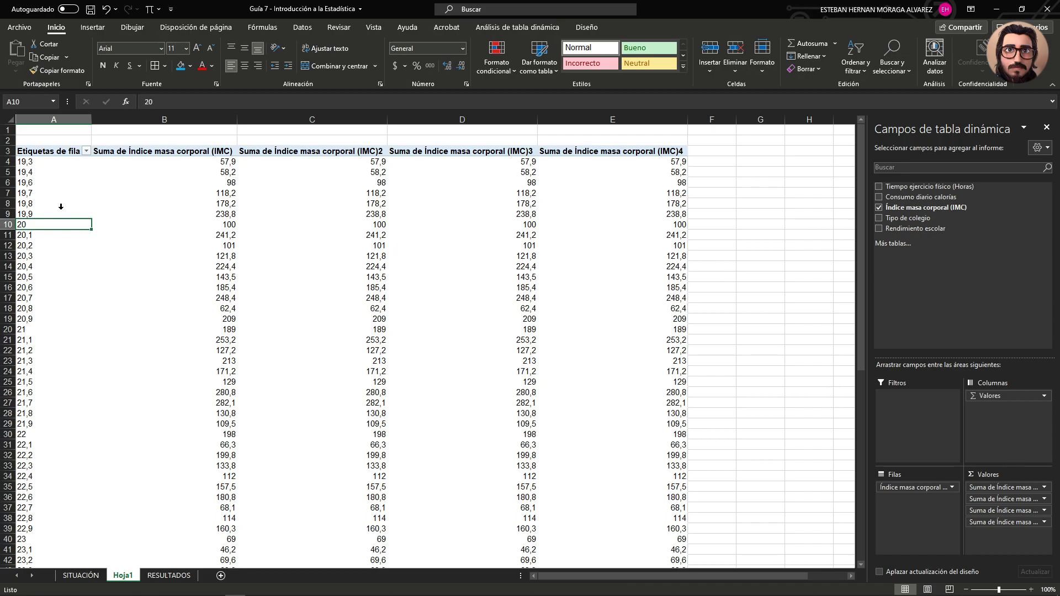
left_click(23, 161)
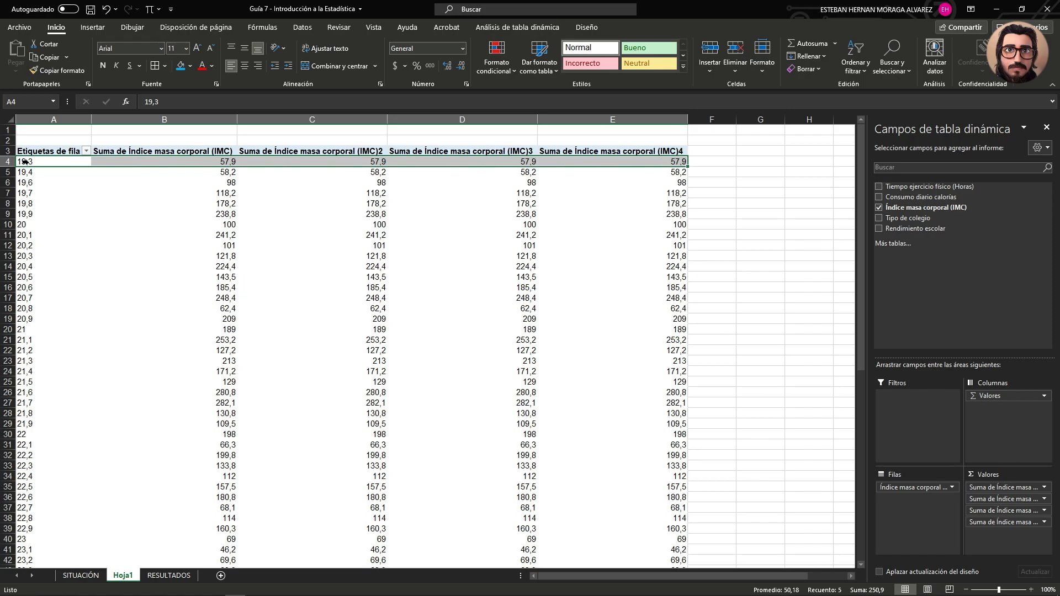
right_click(25, 162)
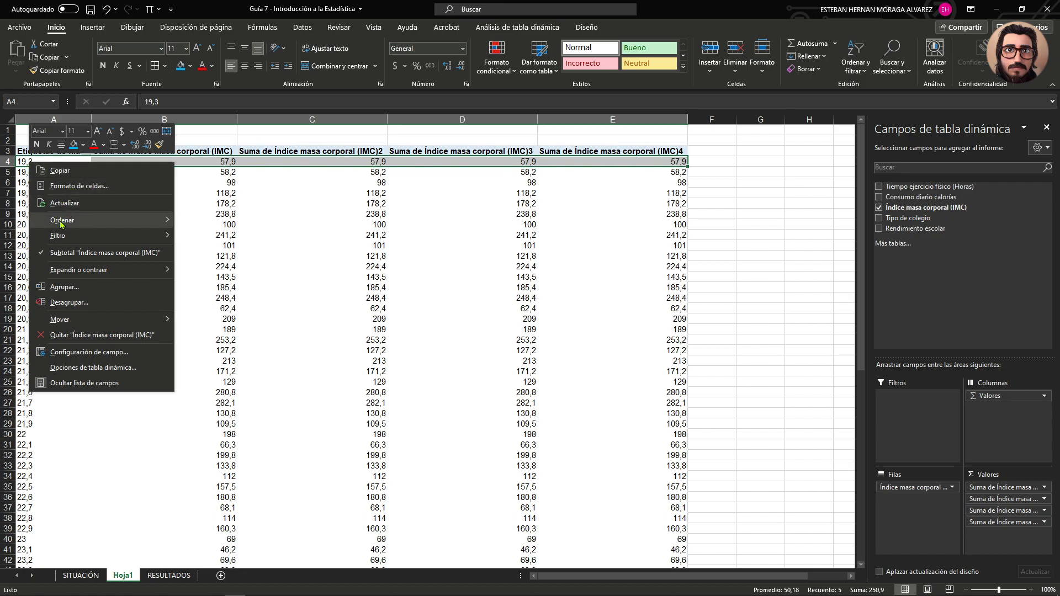
left_click(66, 293)
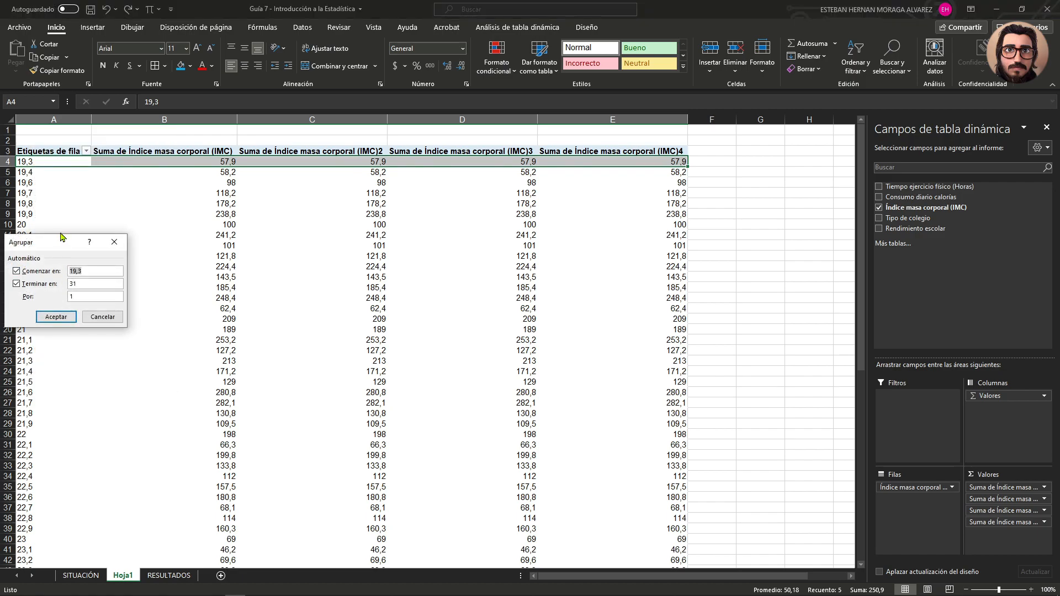
left_click_drag(57, 249, 443, 217)
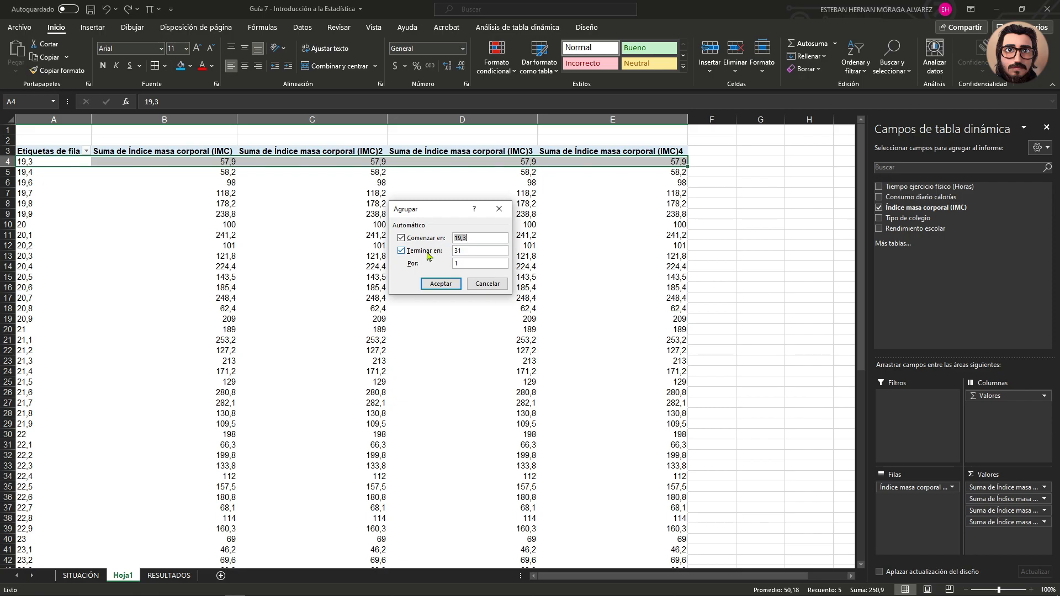
left_click(461, 264)
left_click(433, 286)
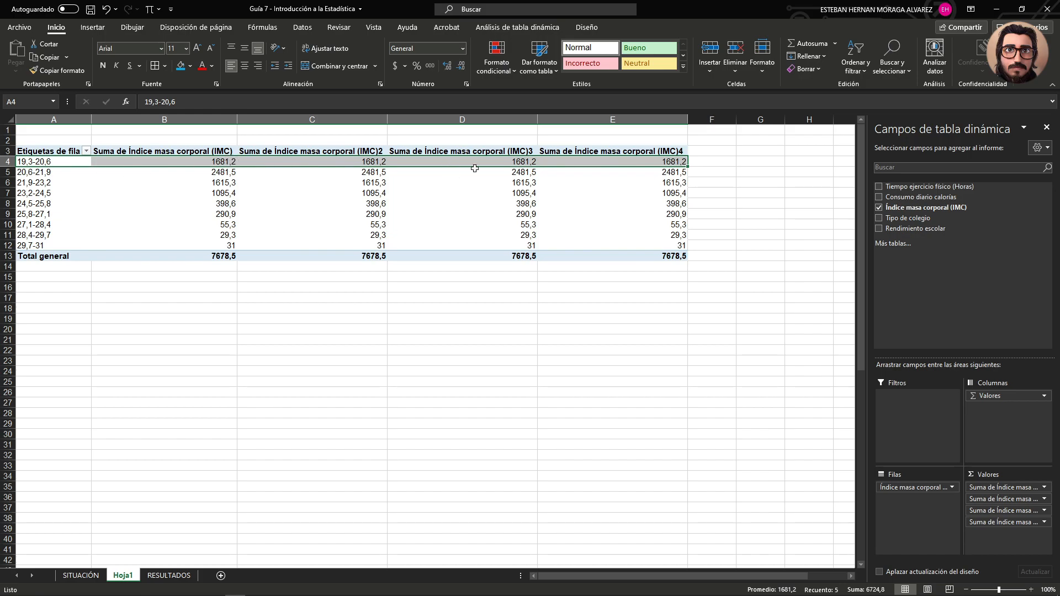
Summarize the first IMC value column by Recuento, keeping its values shown without calculation.
left_click(182, 151)
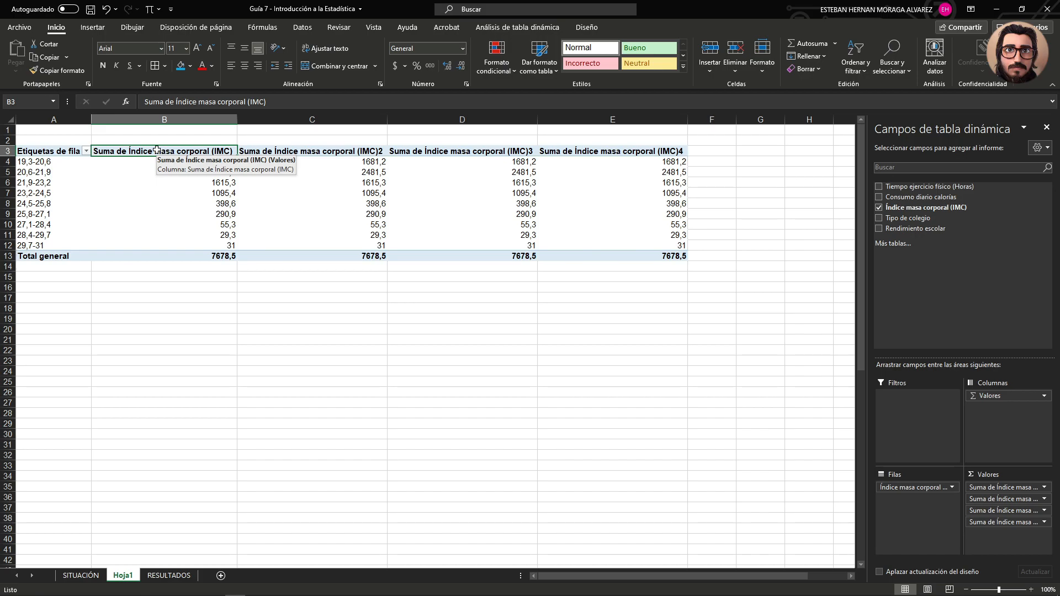
double_click(156, 150)
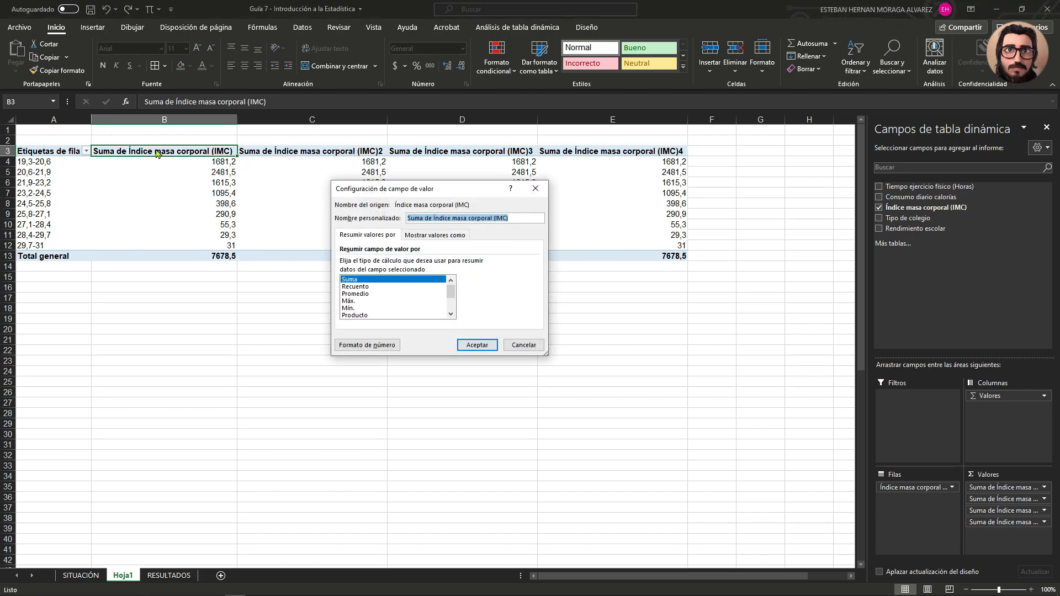
left_click(361, 288)
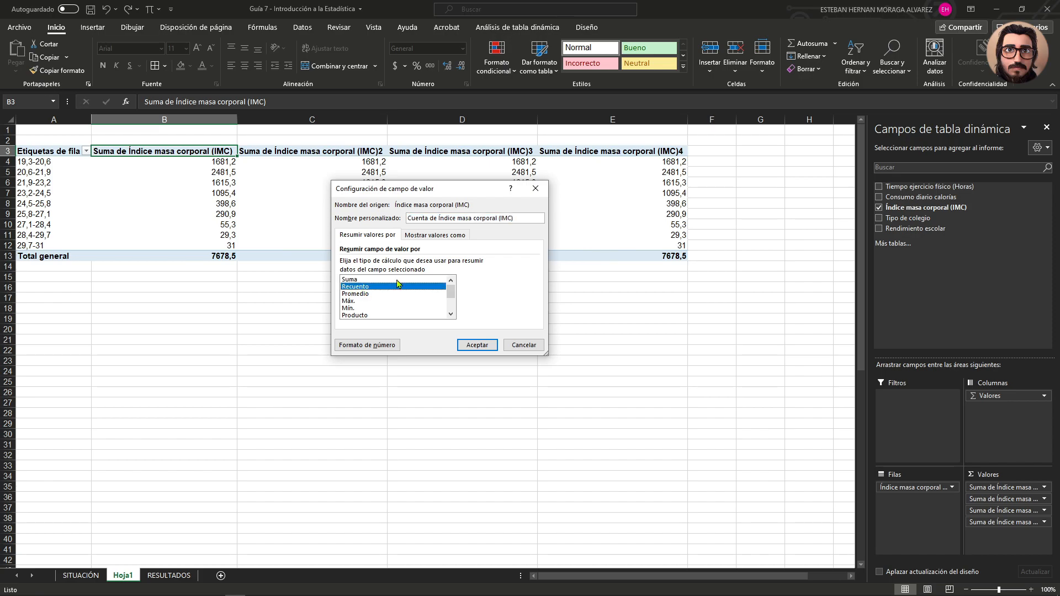
left_click(440, 238)
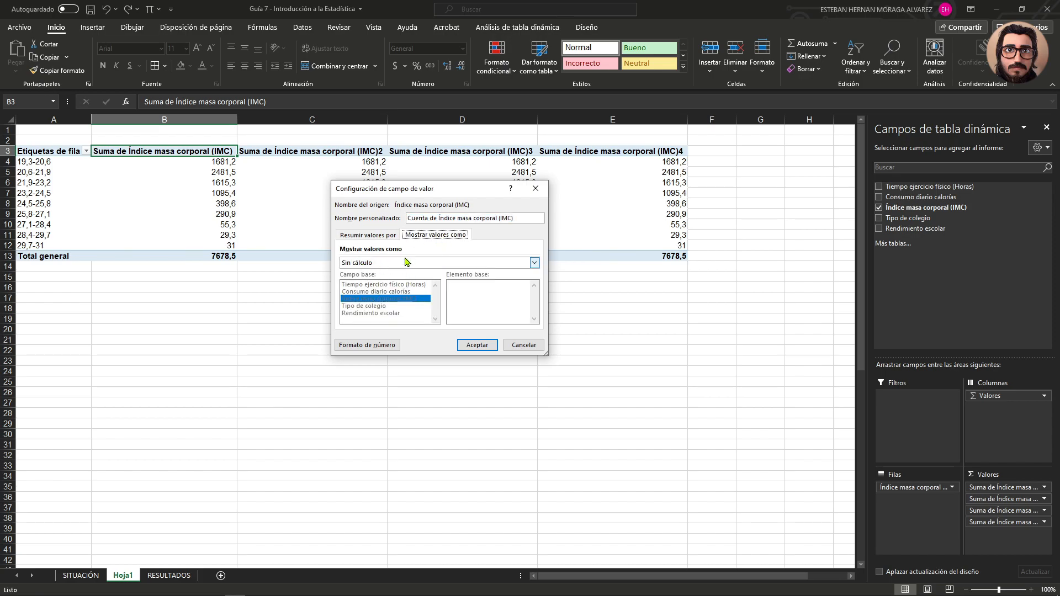
left_click(390, 236)
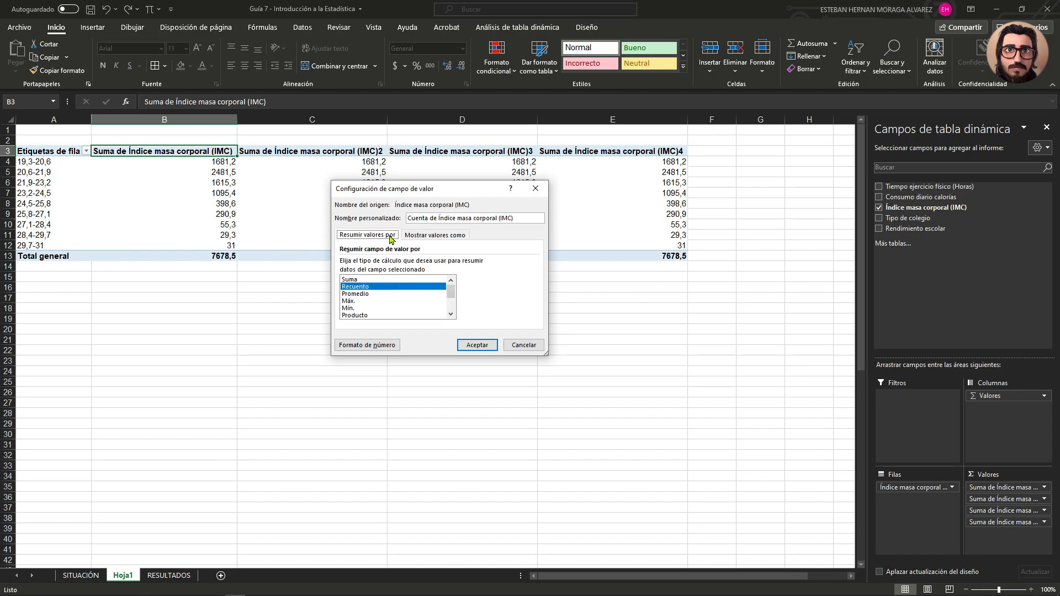
left_click(476, 345)
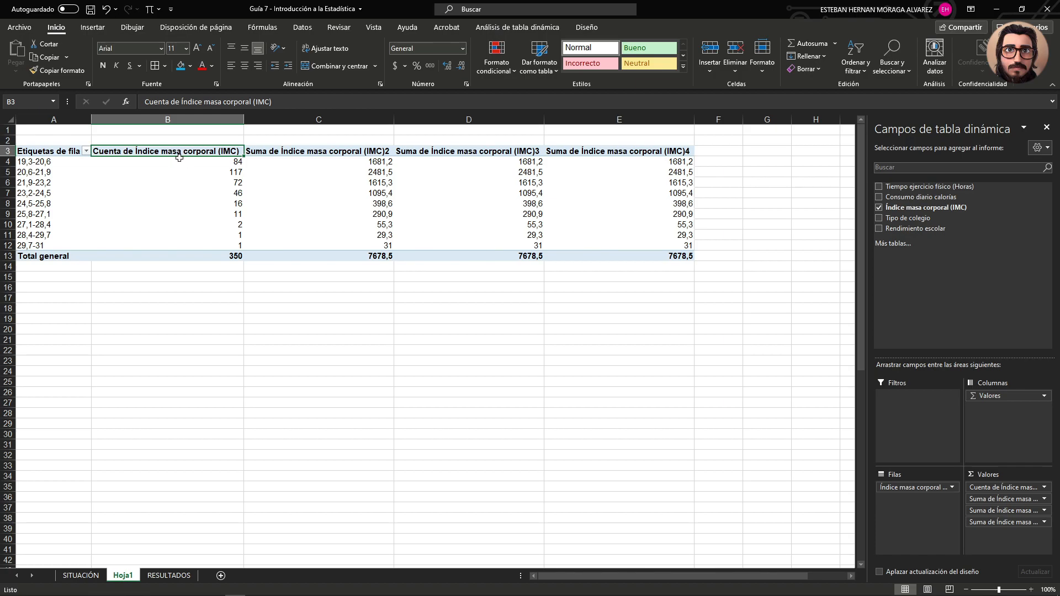
Rename the first value column's header in B3 as "f. absoluta".
type("F")
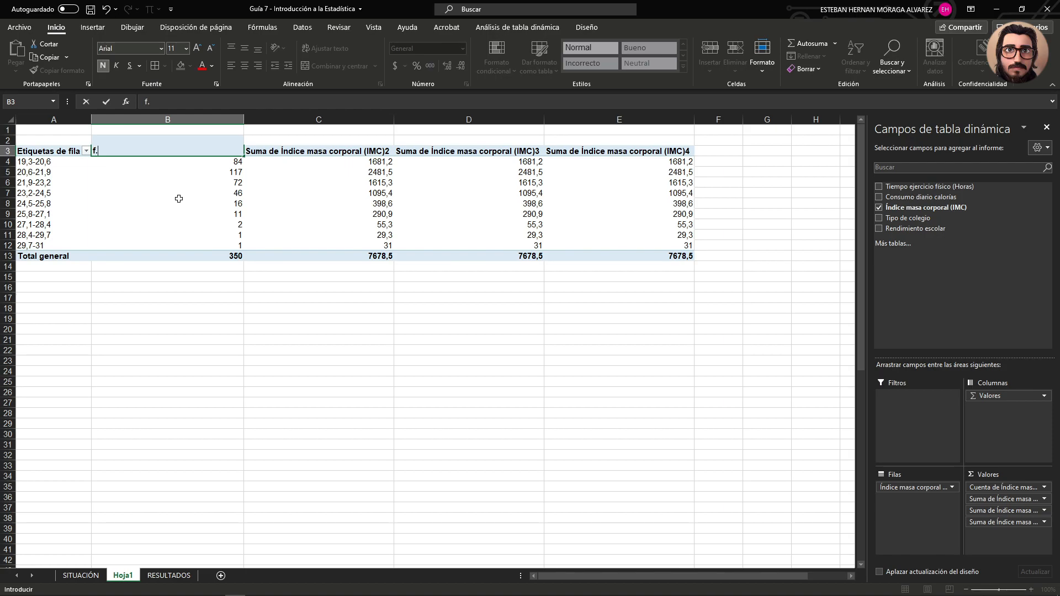
type(". absoluta")
key("Return")
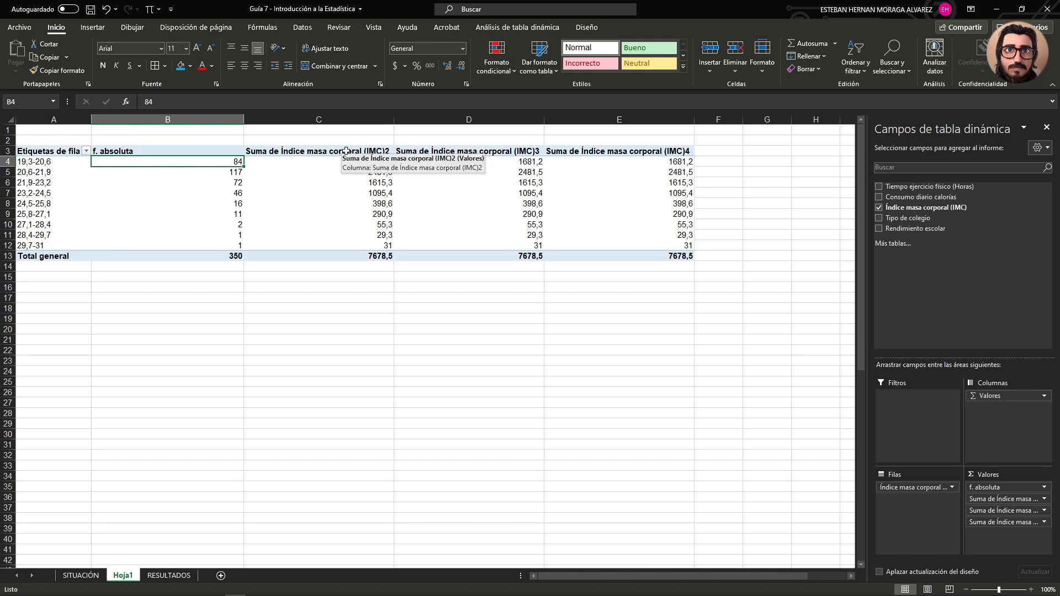
Summarize the second IMC value column by Recuento and show its values as Total en, based on Índice masa corporal (IMC).
left_click(346, 151)
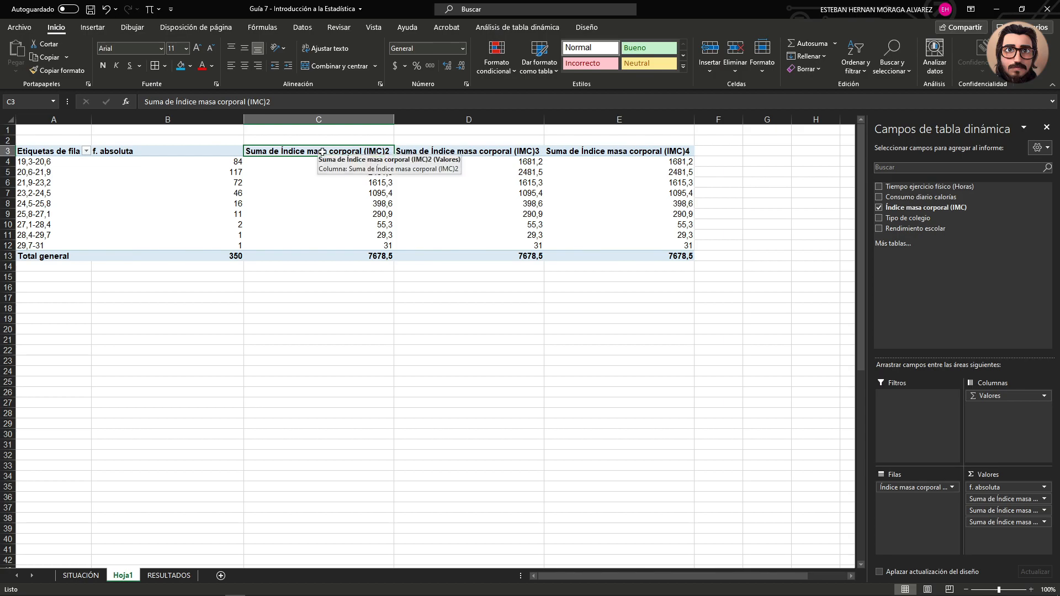
double_click(321, 151)
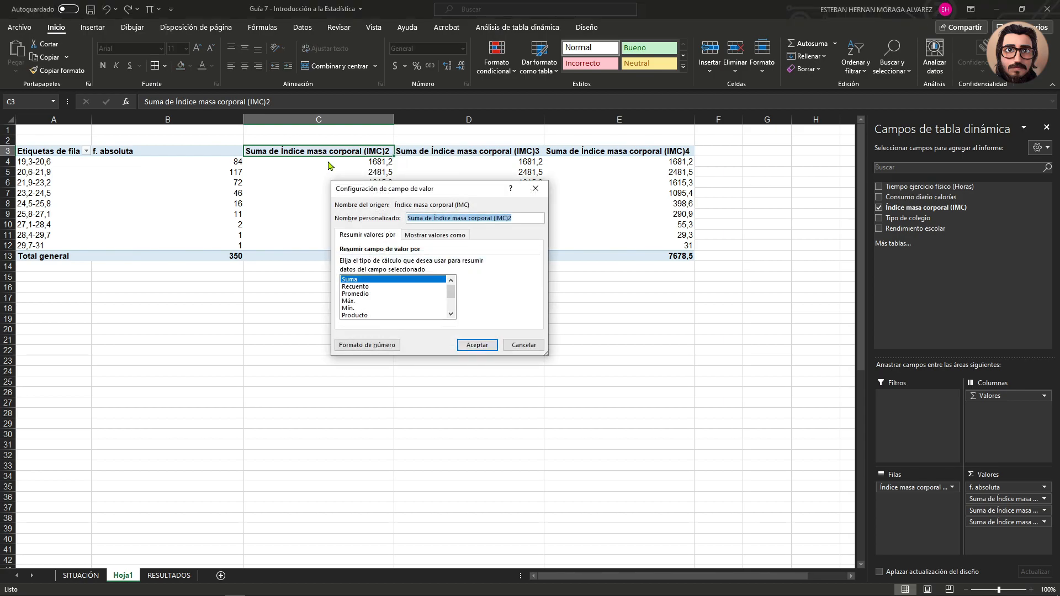
left_click(359, 287)
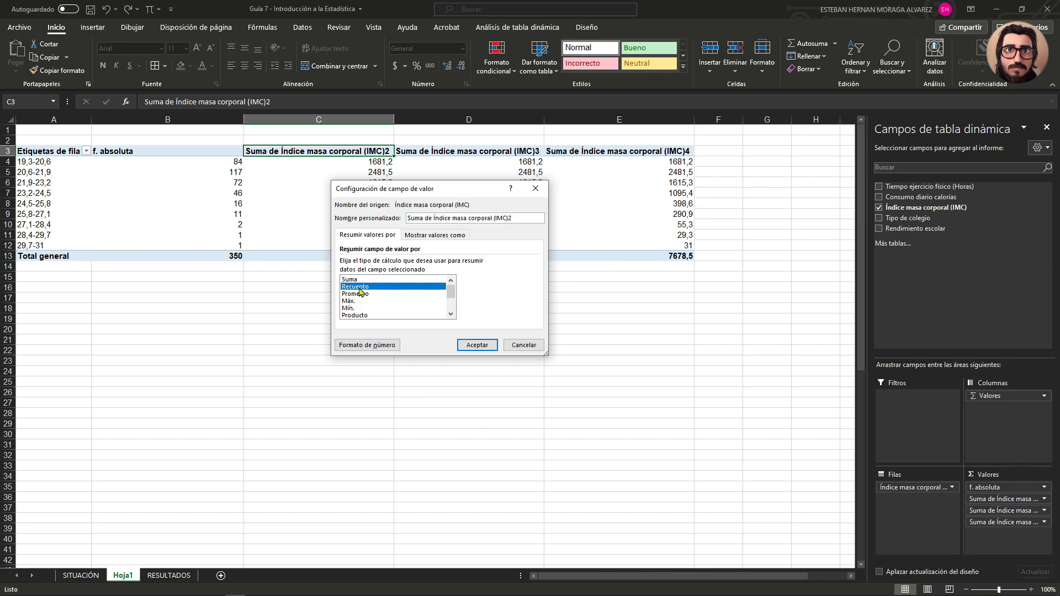
left_click(421, 239)
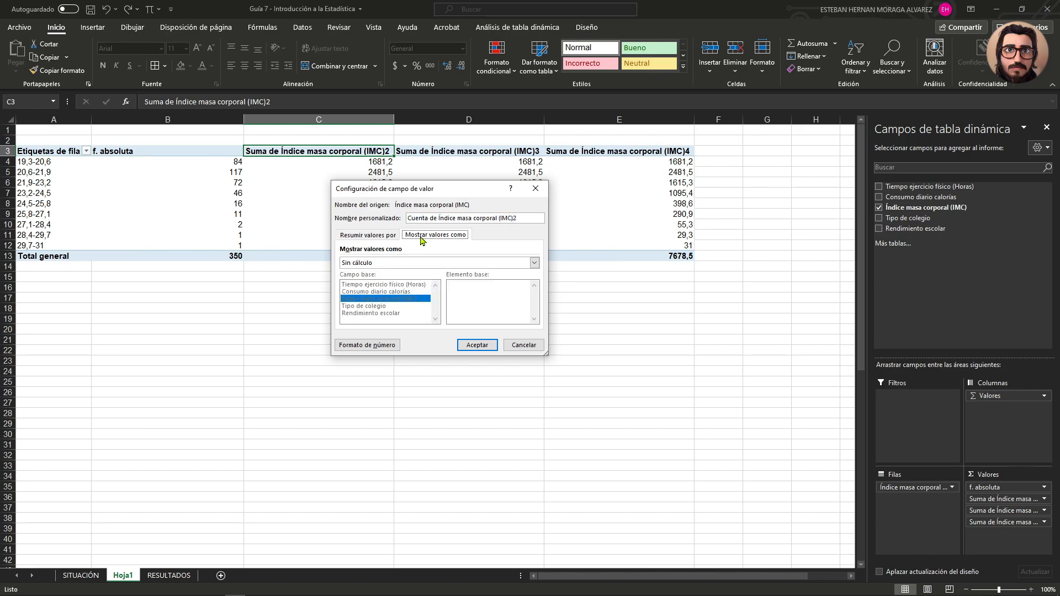
left_click(534, 263)
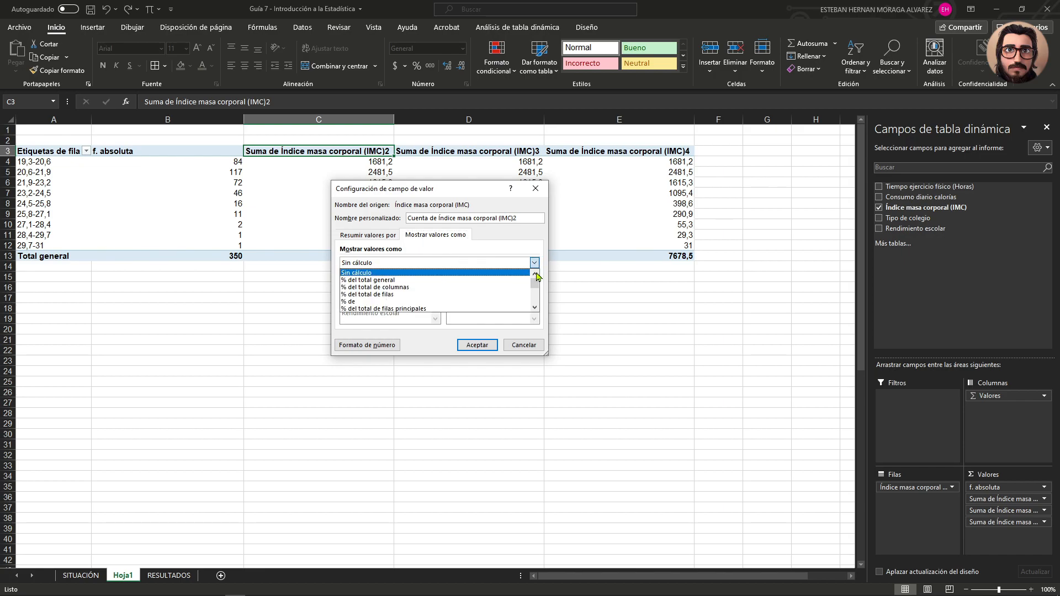
left_click_drag(535, 286, 537, 295)
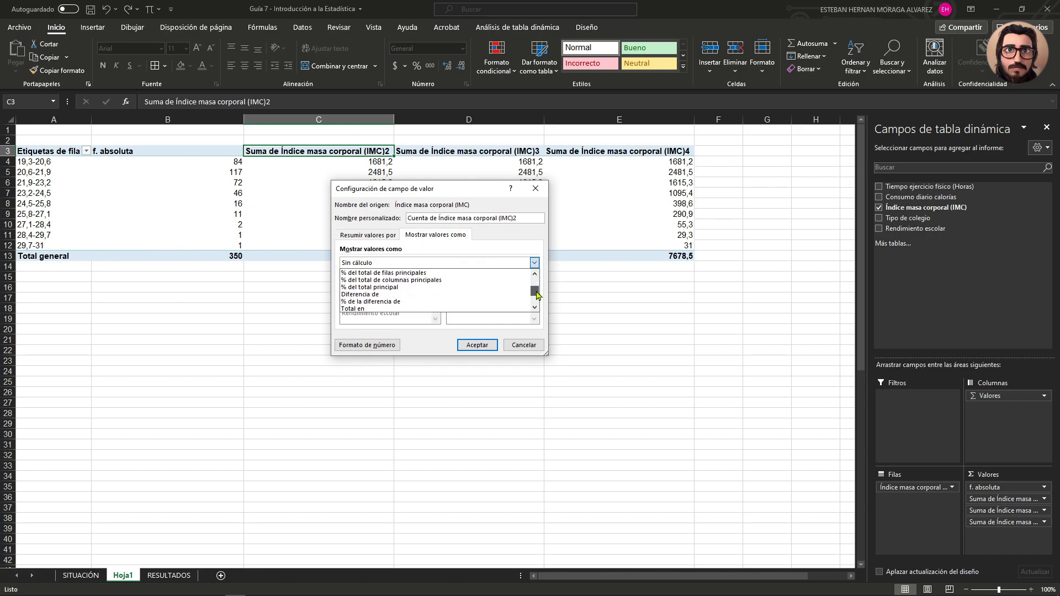
left_click(354, 311)
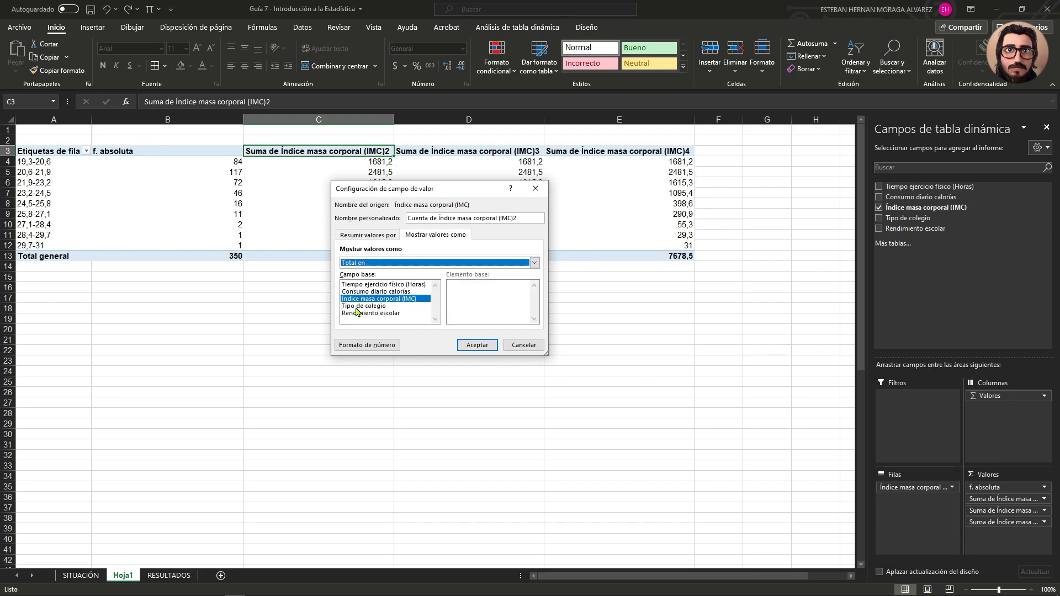
left_click(478, 347)
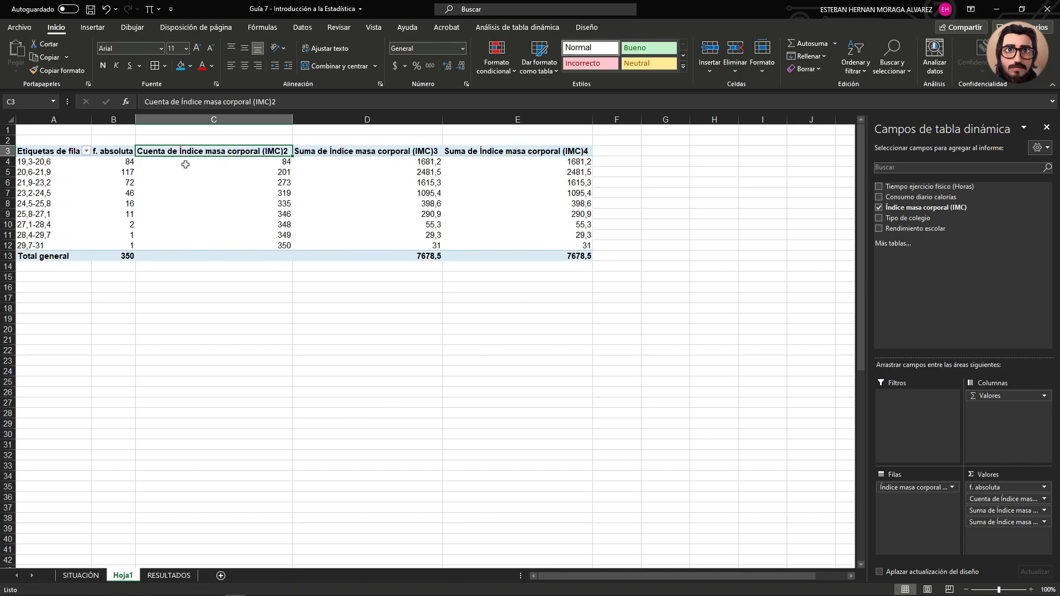
Rename the second value column's header in C3 as "f. absoluta acum.".
mouse_move(239, 243)
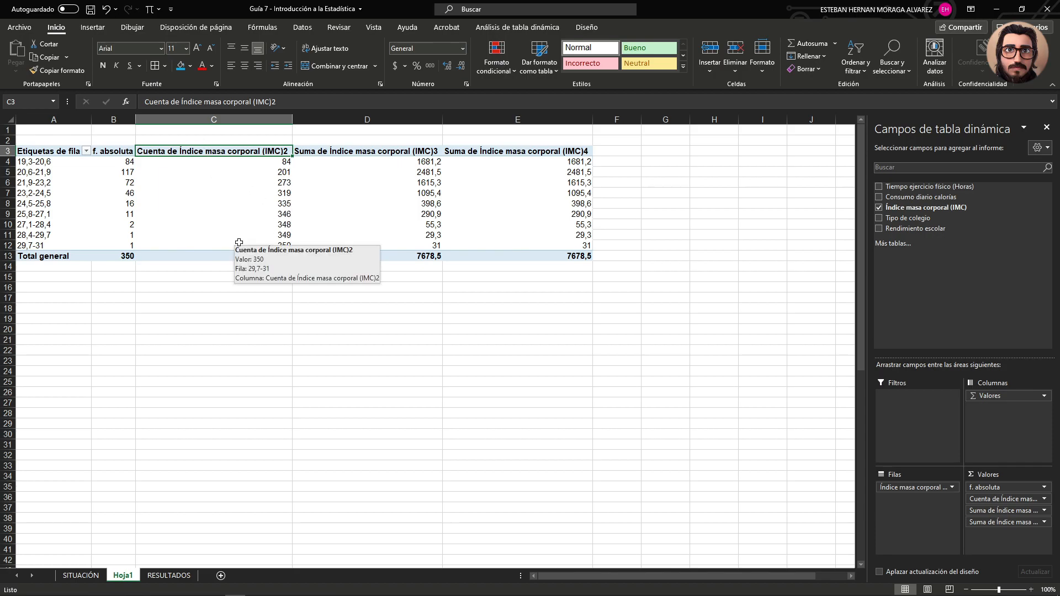
type("f. ab")
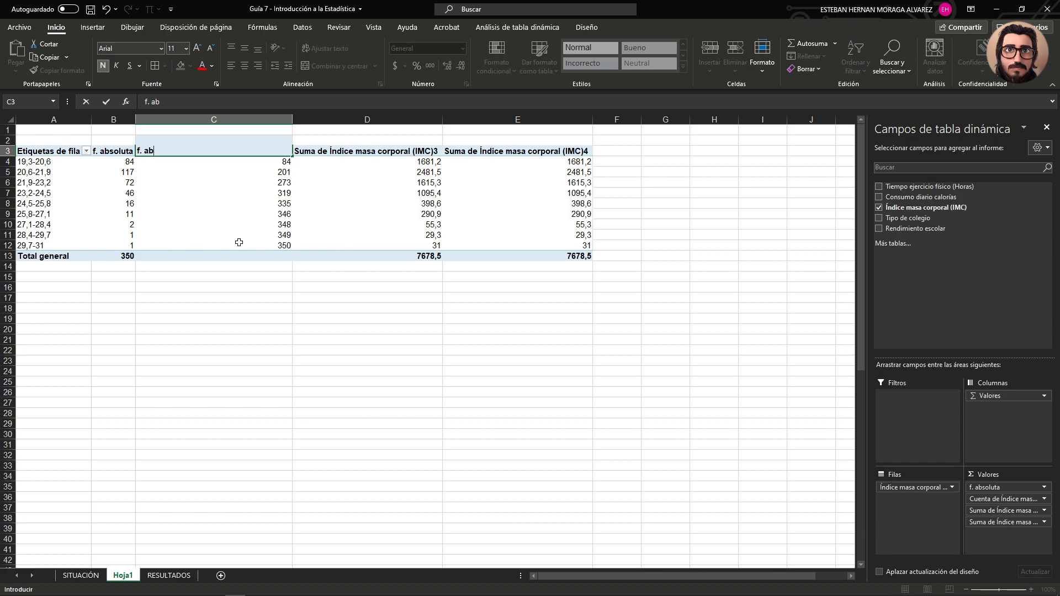
type("soluta acum.")
key("Return")
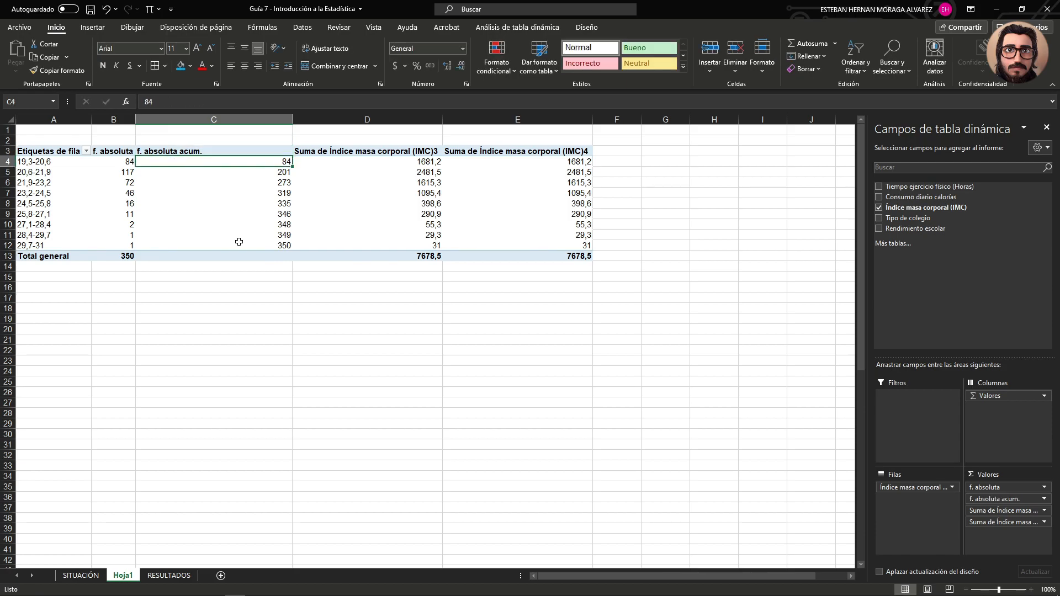
Summarize the third IMC value column by Recuento and show its values as % del total general.
double_click(379, 152)
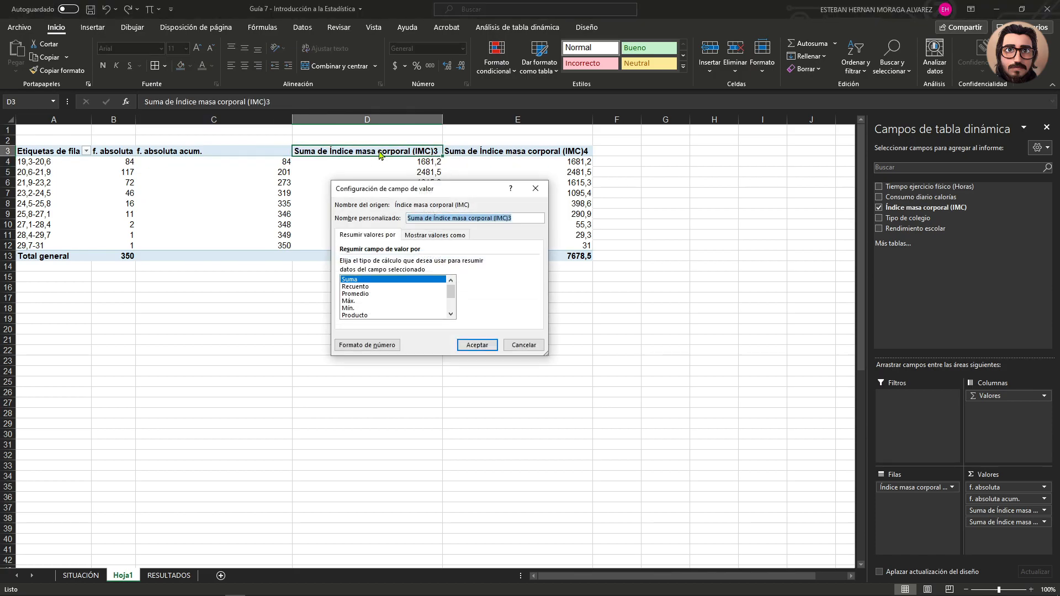
left_click(358, 287)
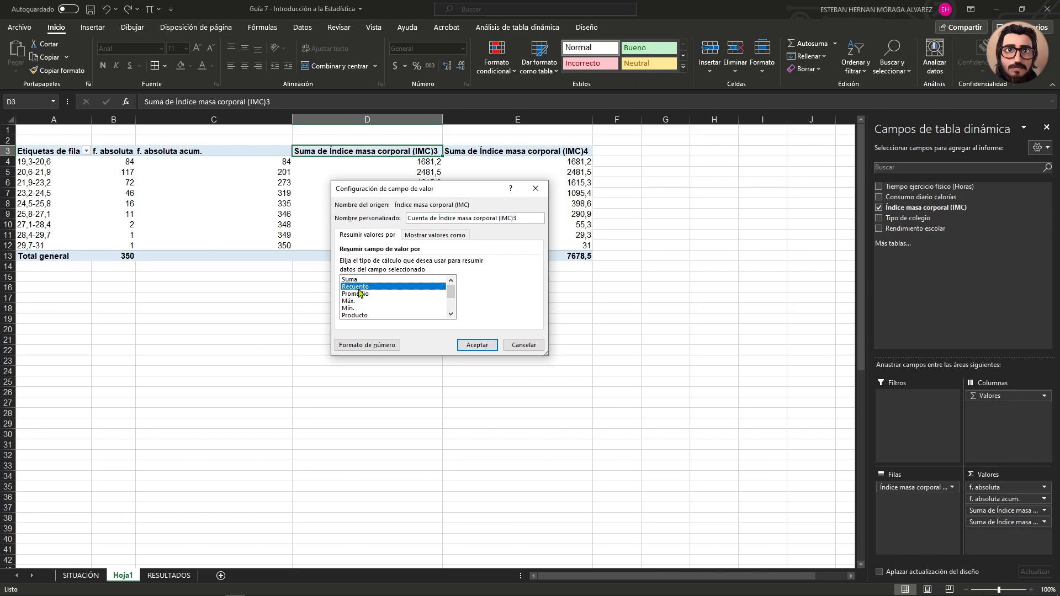
left_click(425, 235)
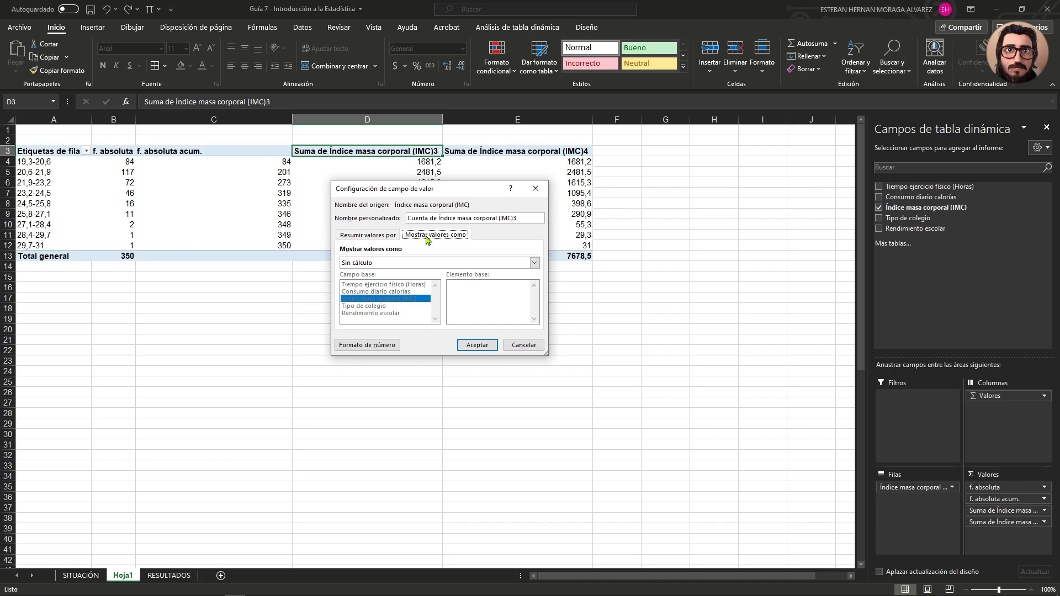
left_click(535, 265)
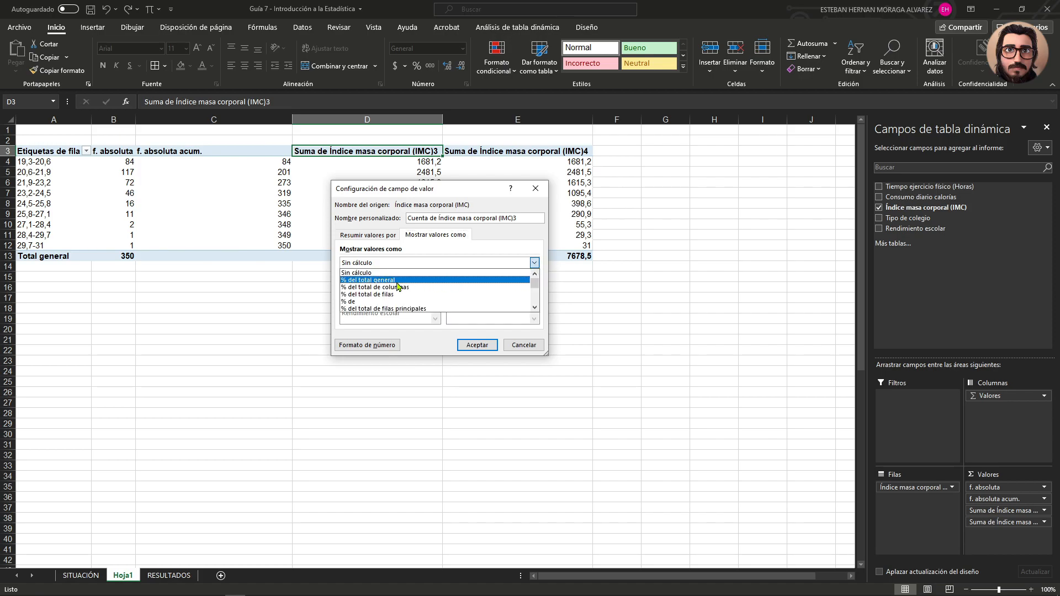
left_click(374, 284)
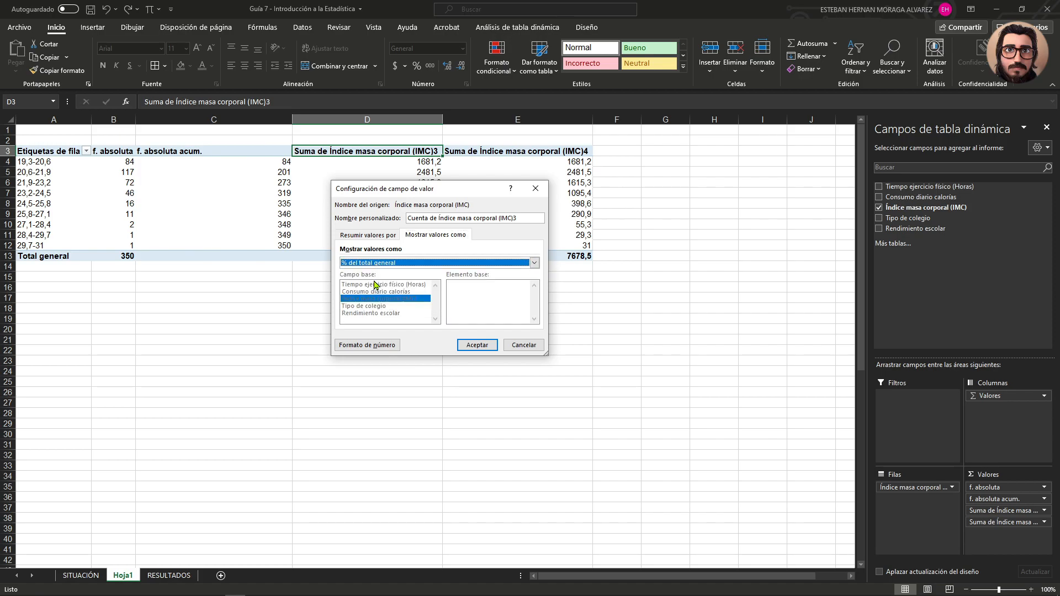
left_click(477, 346)
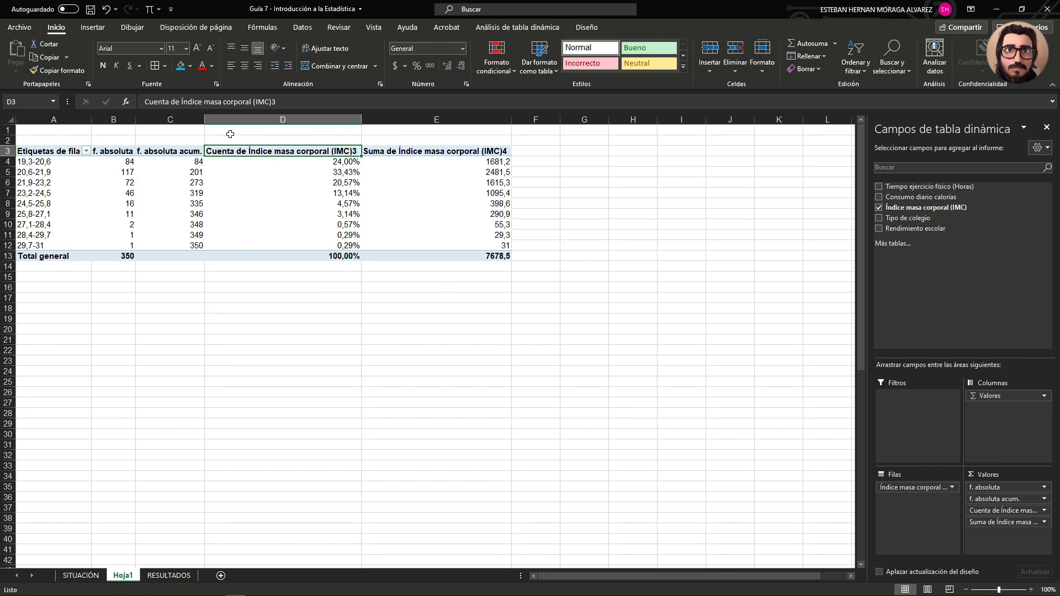
Rename the third value column's header in D3 as "f. relativa".
type("f. re")
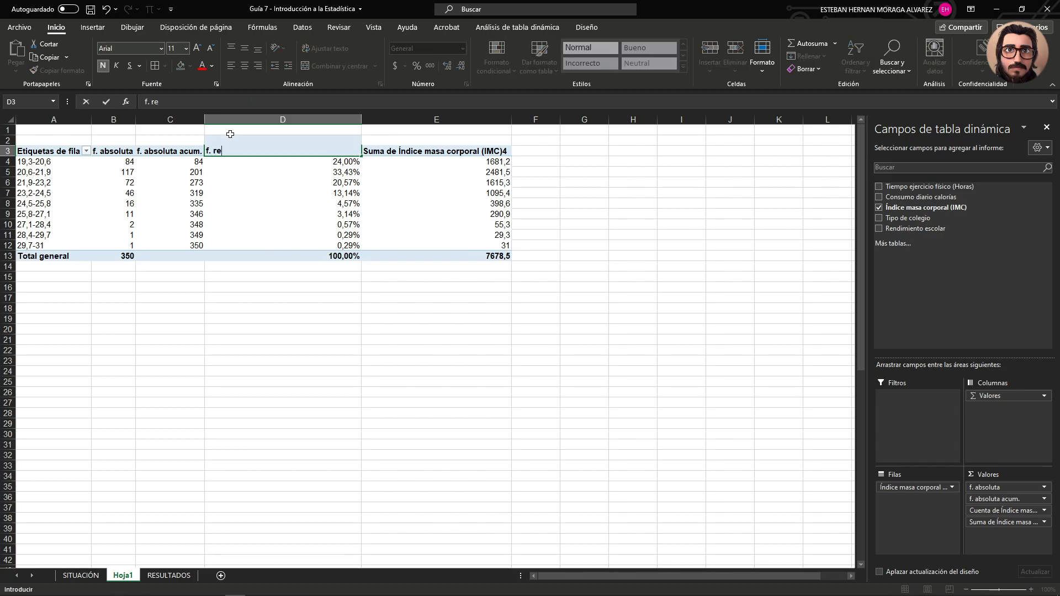
type("lativa")
key("Return")
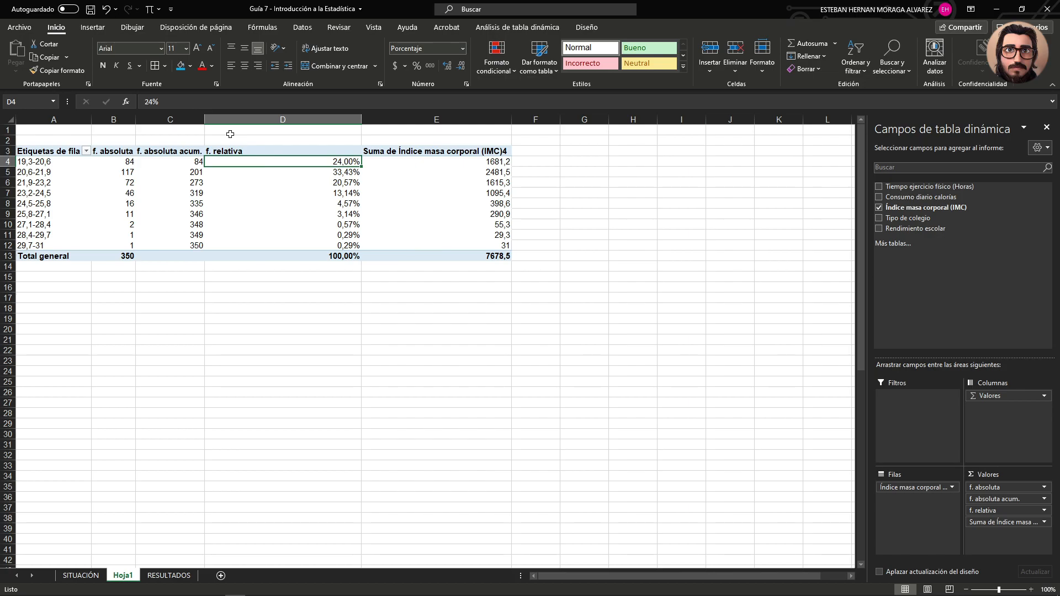
Summarize the fourth IMC value column by Recuento and show its values as % del total en, based on Índice masa corporal (IMC).
left_click(425, 153)
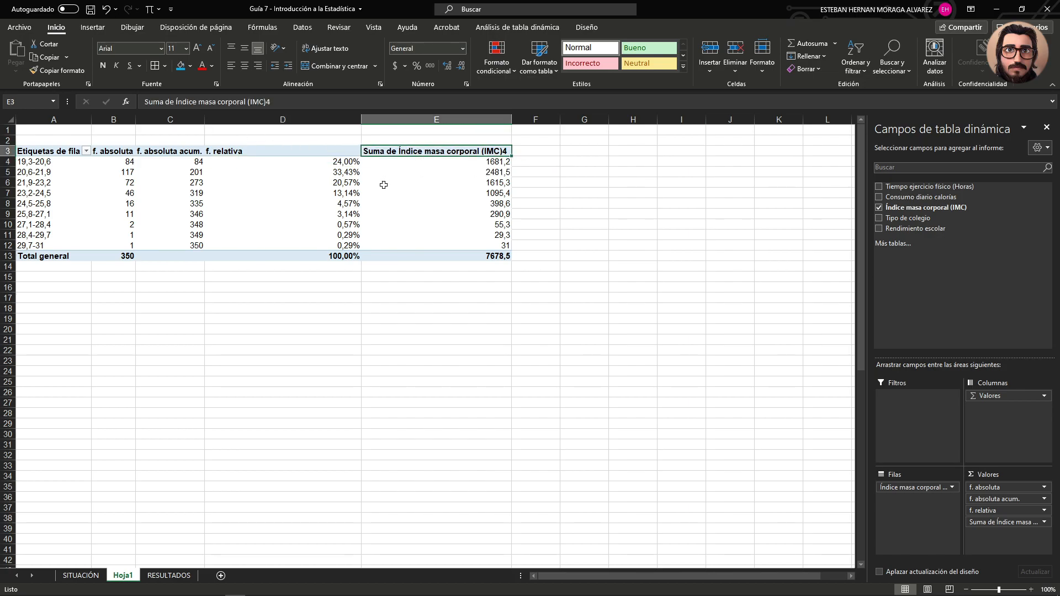
double_click(437, 150)
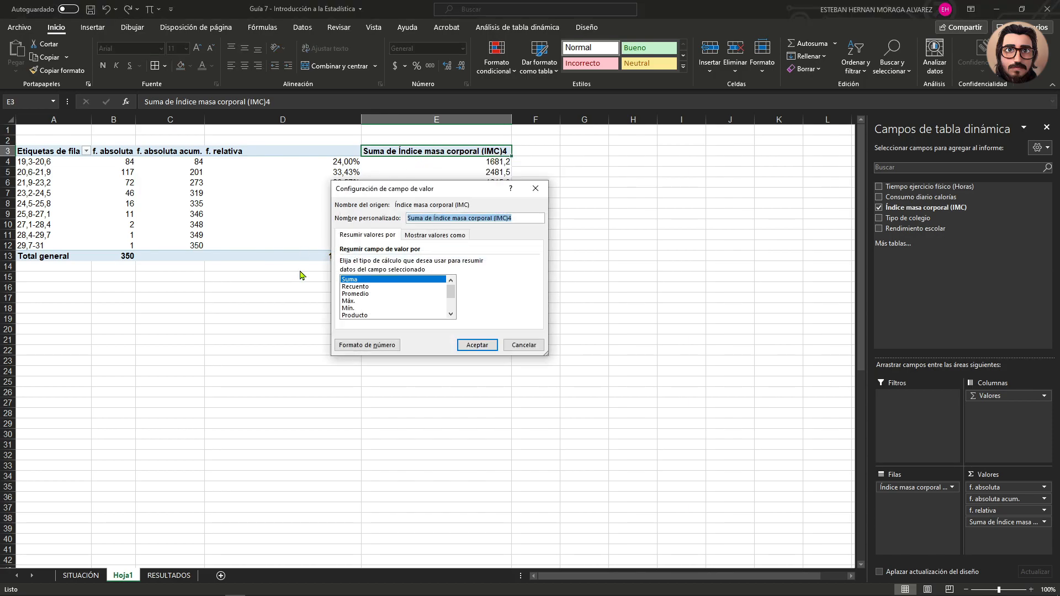
left_click(363, 286)
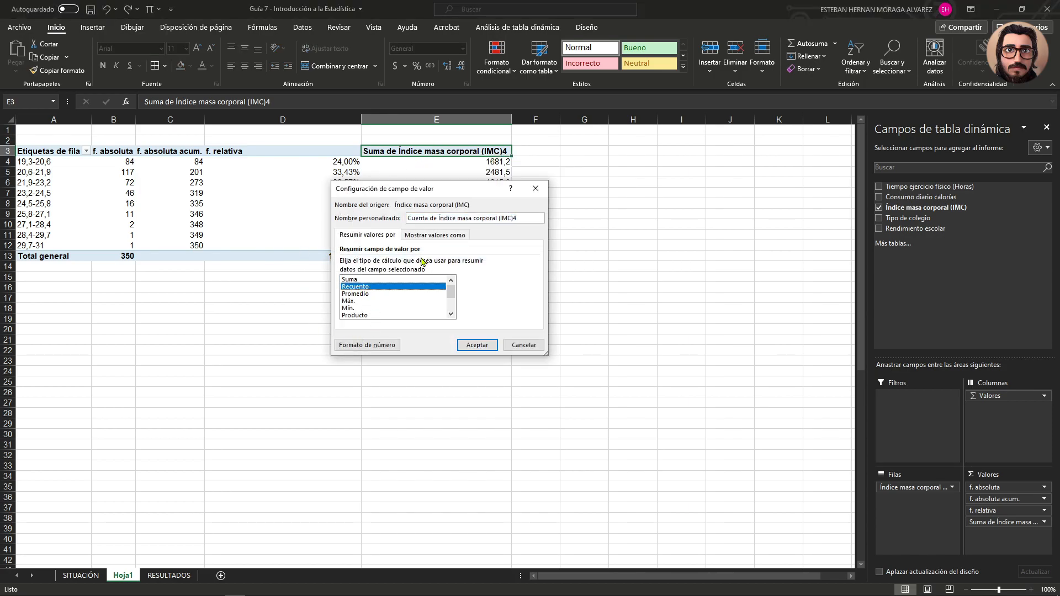
left_click(440, 238)
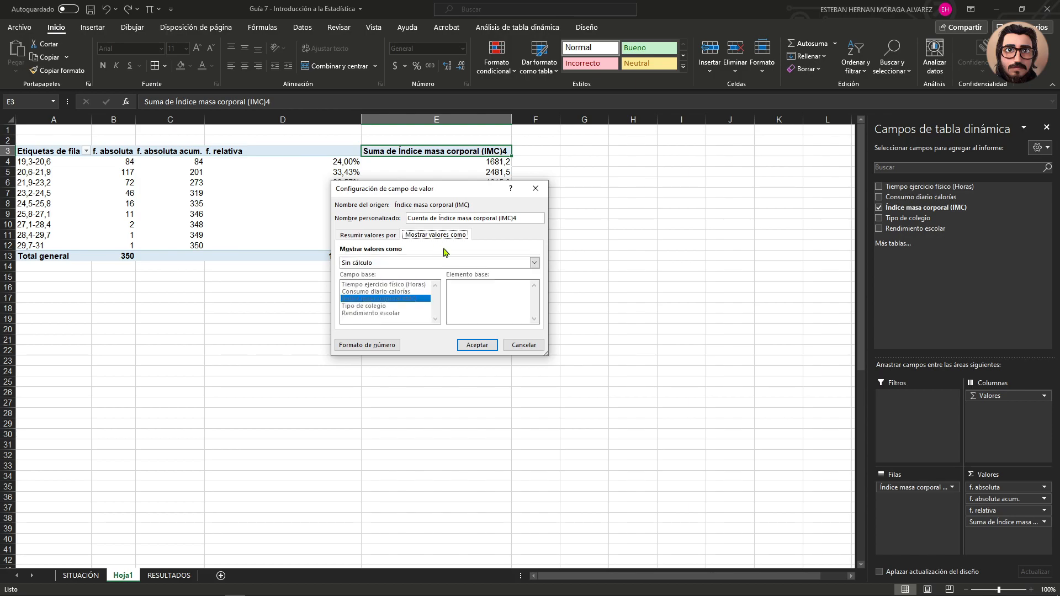
left_click(534, 263)
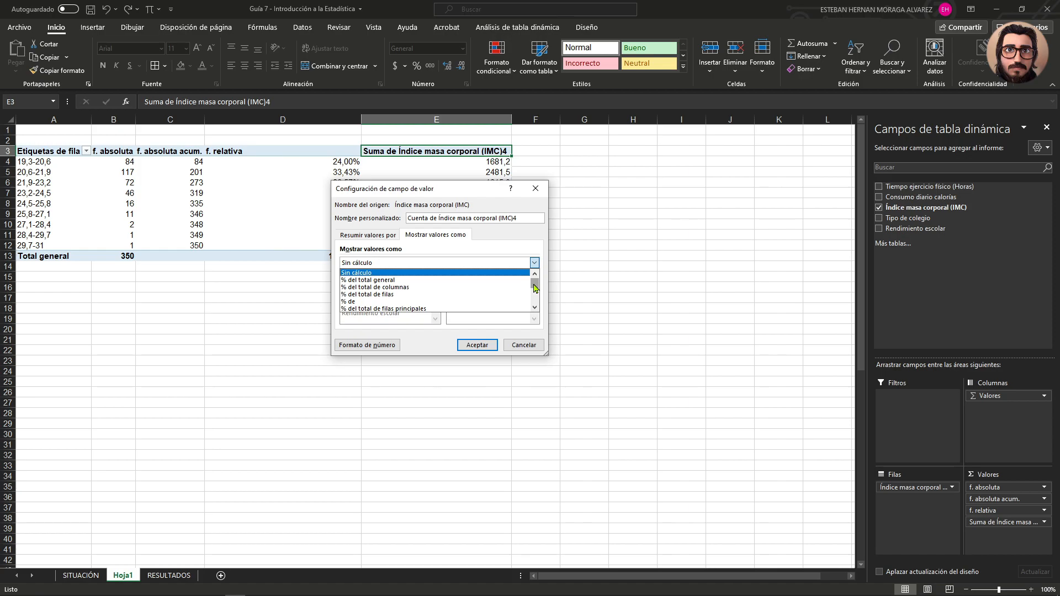
left_click_drag(535, 287, 537, 298)
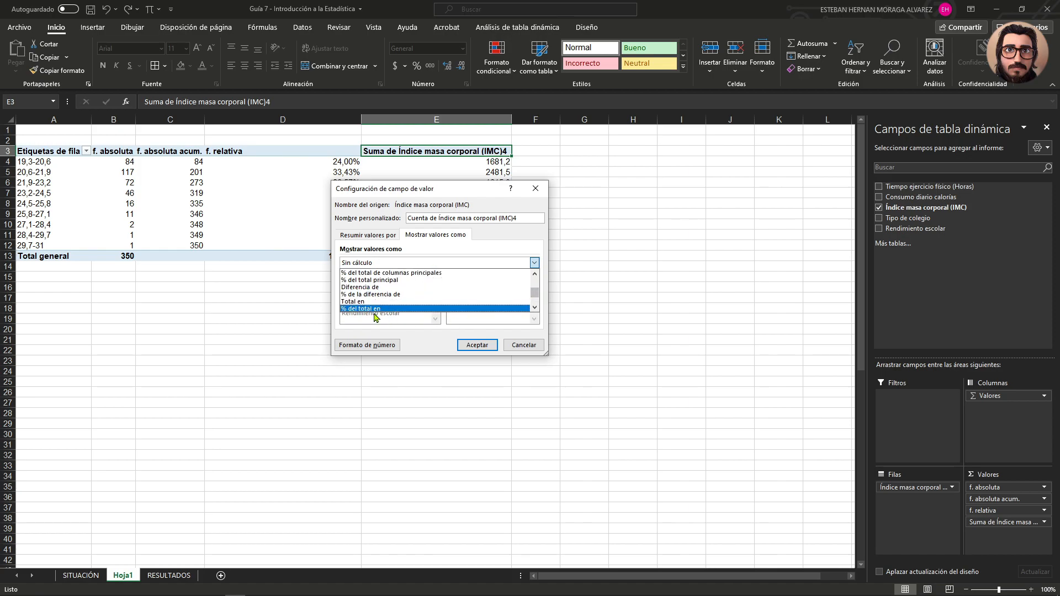
left_click(368, 309)
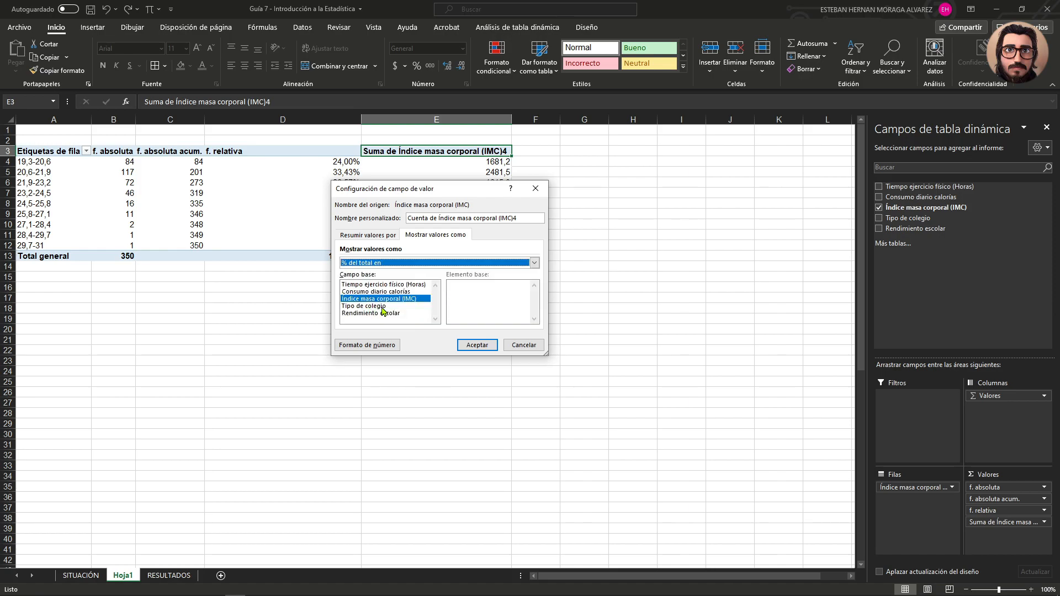
left_click(475, 344)
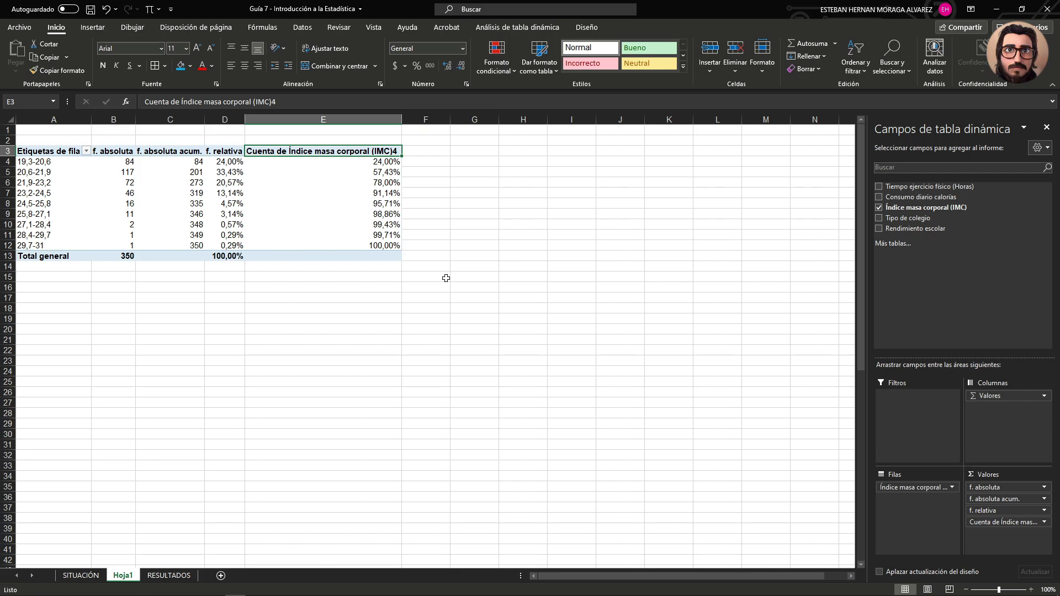
Rename the fourth value column's header in E3 as "f. relativa acum.".
type("f. relativa")
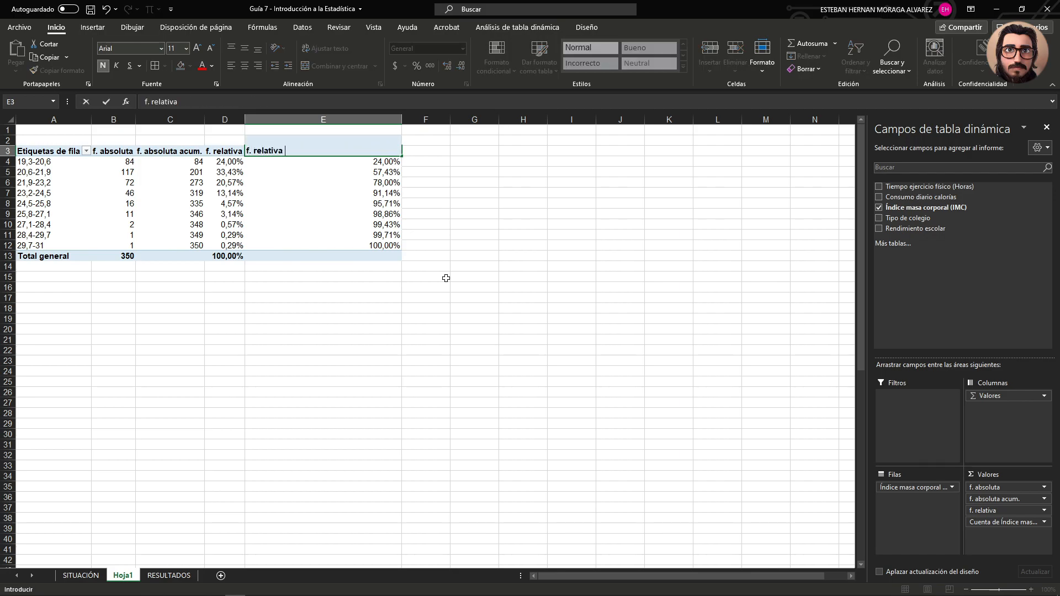
type("um")
key("BackSpace")
key("BackSpace")
type("cu")
key("Return")
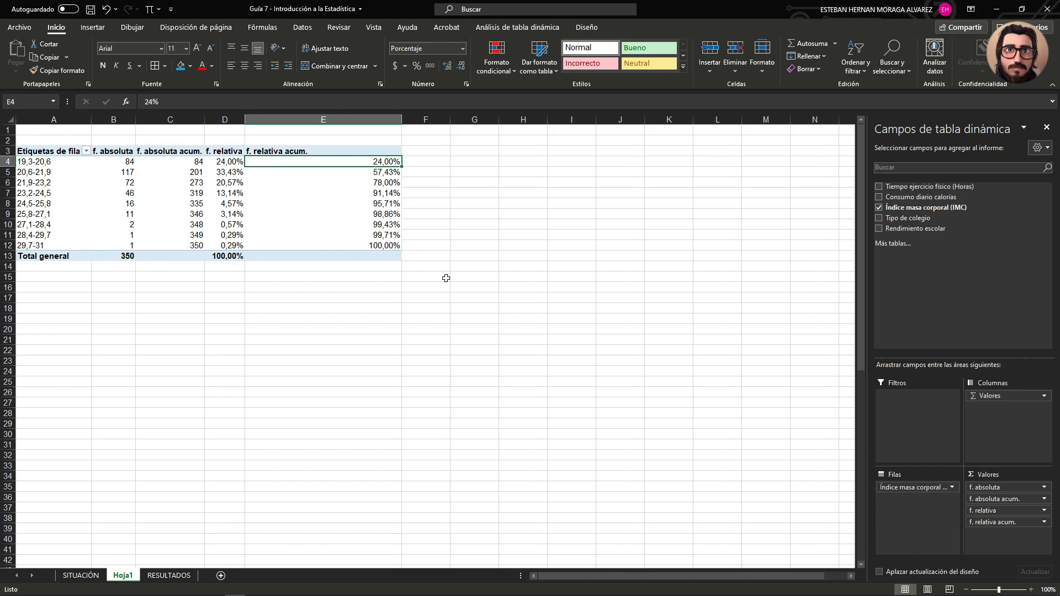
Change the number format of both relative frequency columns, D4:E13, to General.
left_click_drag(224, 162, 288, 256)
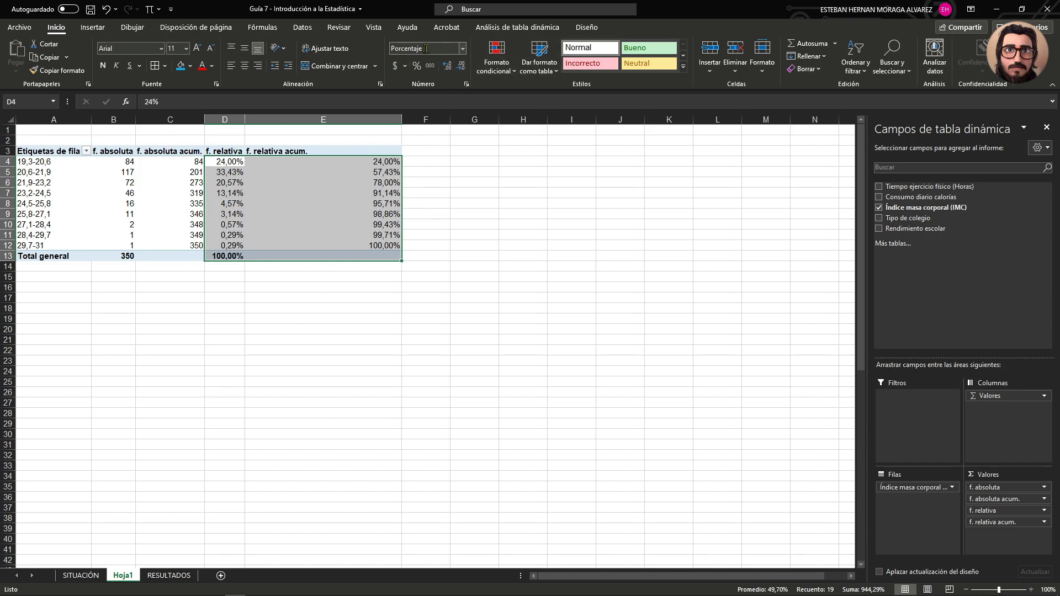
left_click(463, 50)
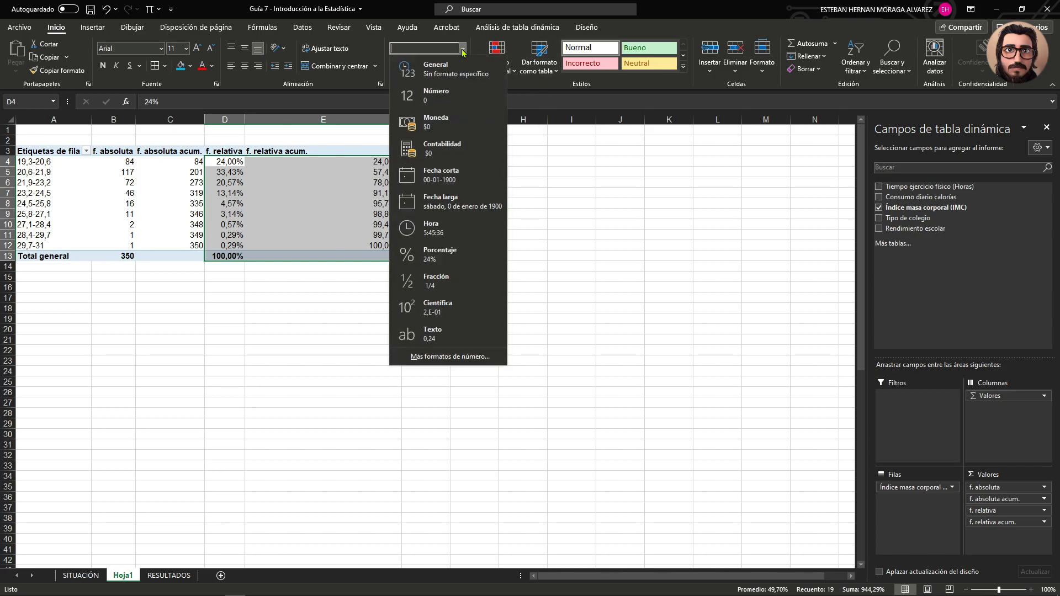
left_click(436, 69)
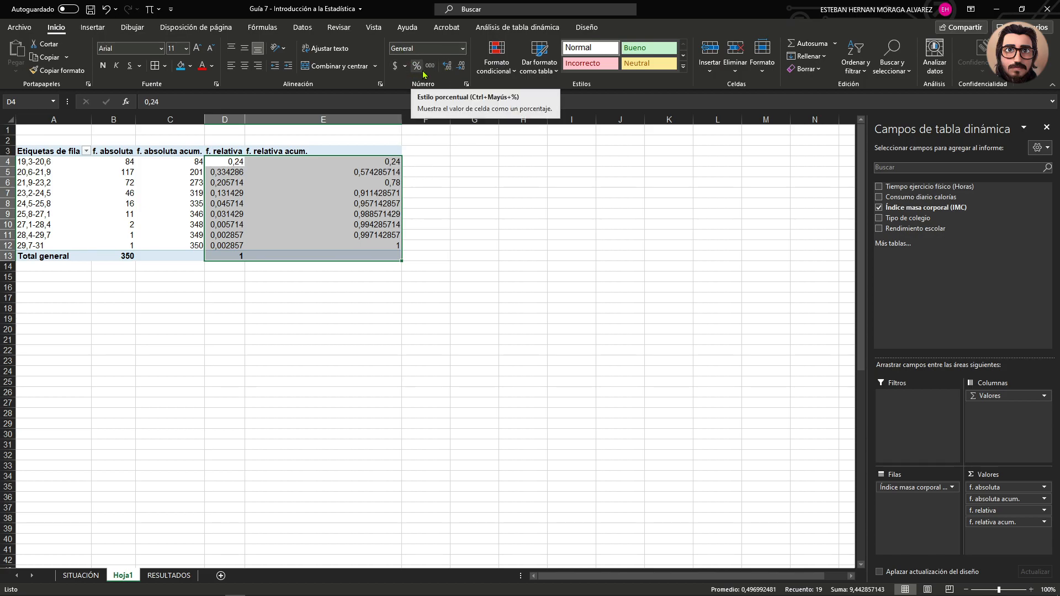
Adjust the decimal places of the relative frequencies in D4:E13 to three decimals.
left_click(452, 71)
left_click(452, 70)
left_click(452, 71)
left_click(451, 71)
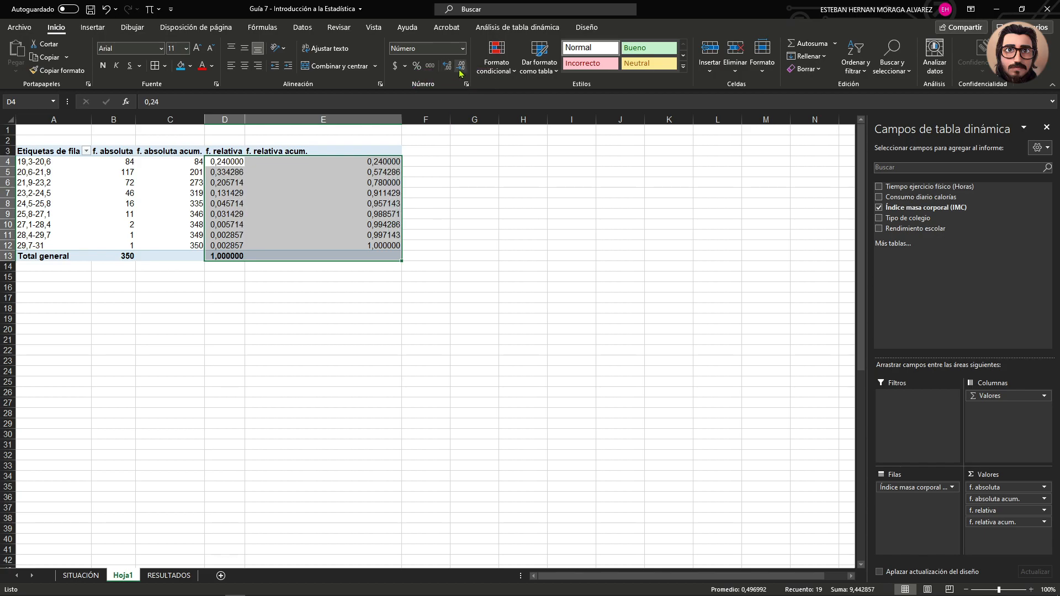
left_click(462, 70)
left_click(462, 70)
left_click(462, 70)
left_click(461, 70)
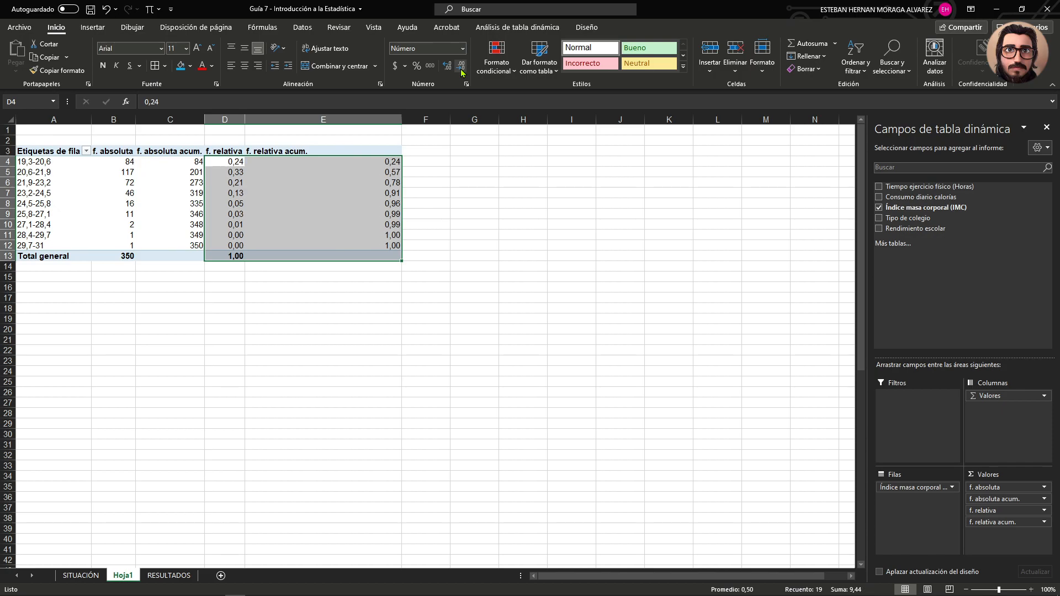
left_click(450, 70)
left_click(449, 69)
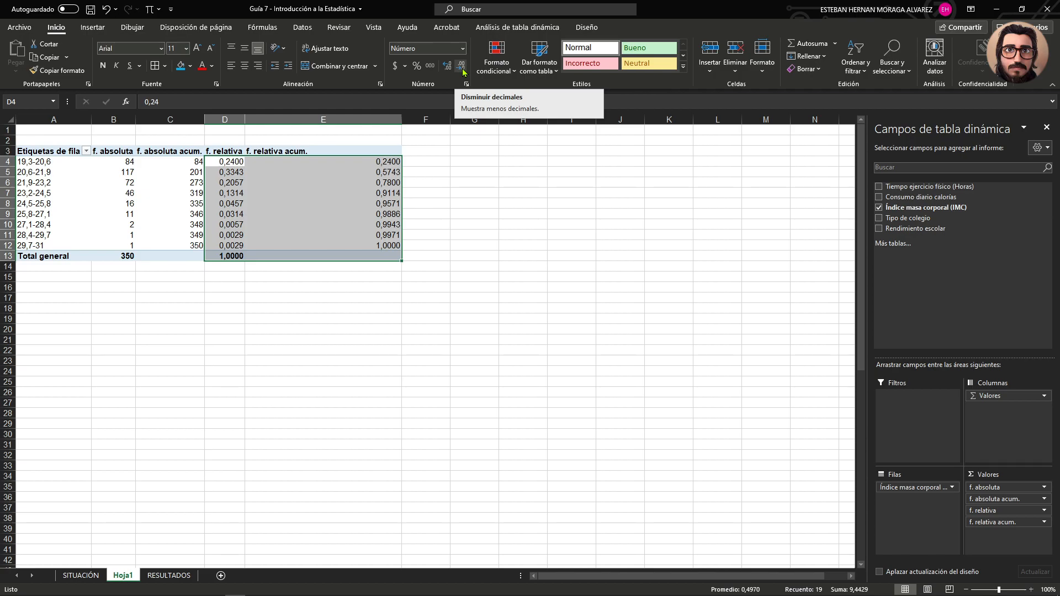
left_click(461, 66)
left_click(461, 67)
left_click(448, 66)
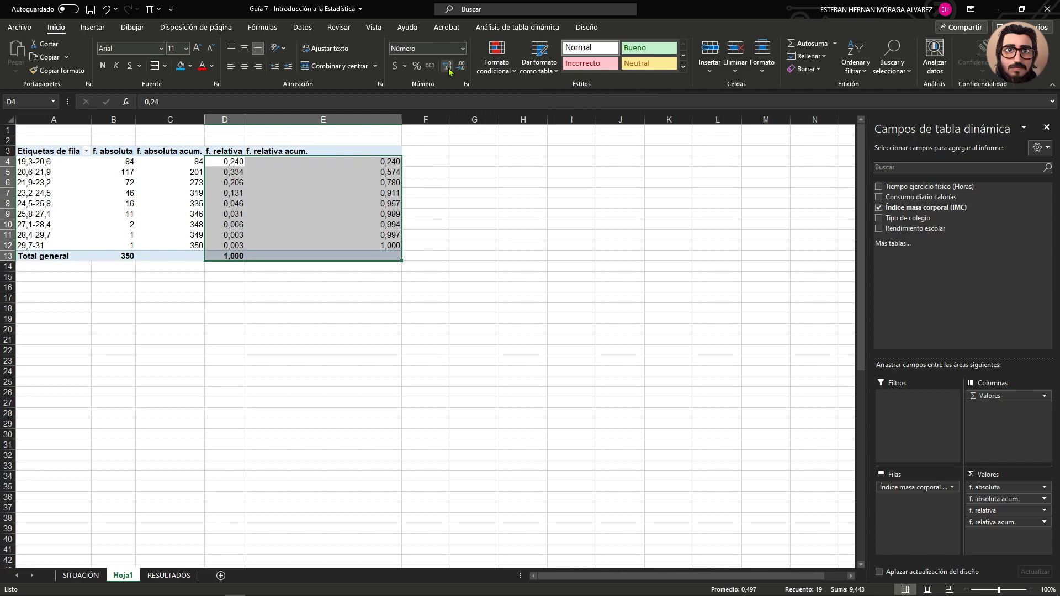
Refresh the IMC pivot table so its column widths fit the contents.
left_click(270, 170)
left_click(275, 185)
left_click(263, 193)
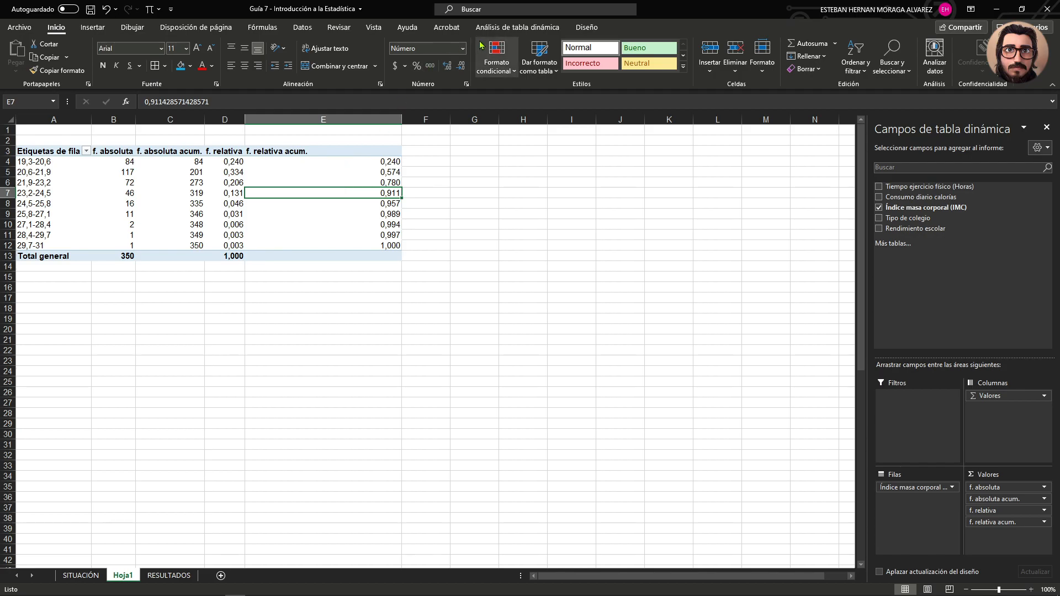
left_click(500, 28)
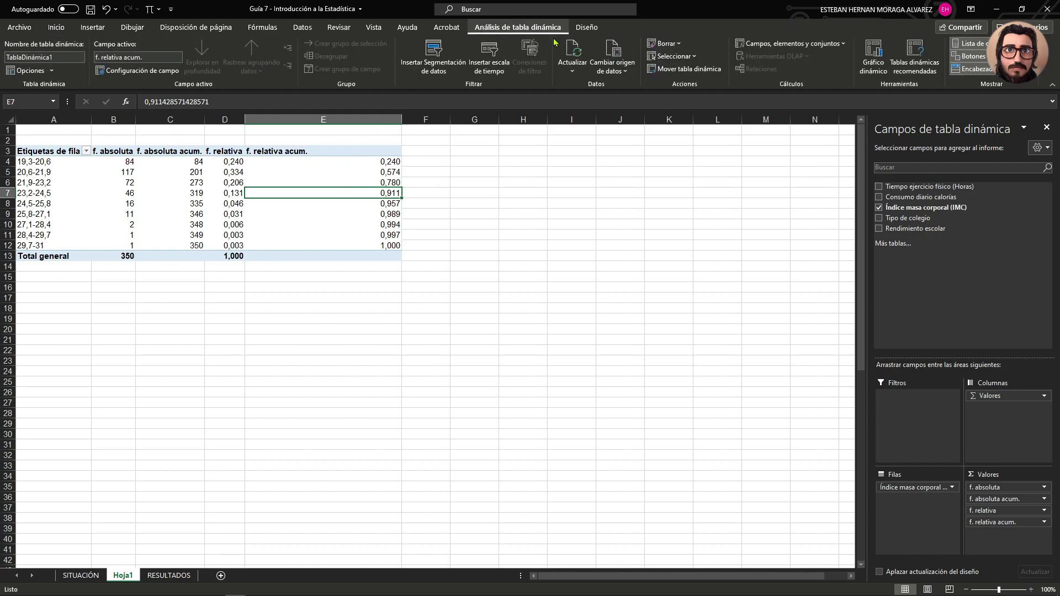
left_click(572, 52)
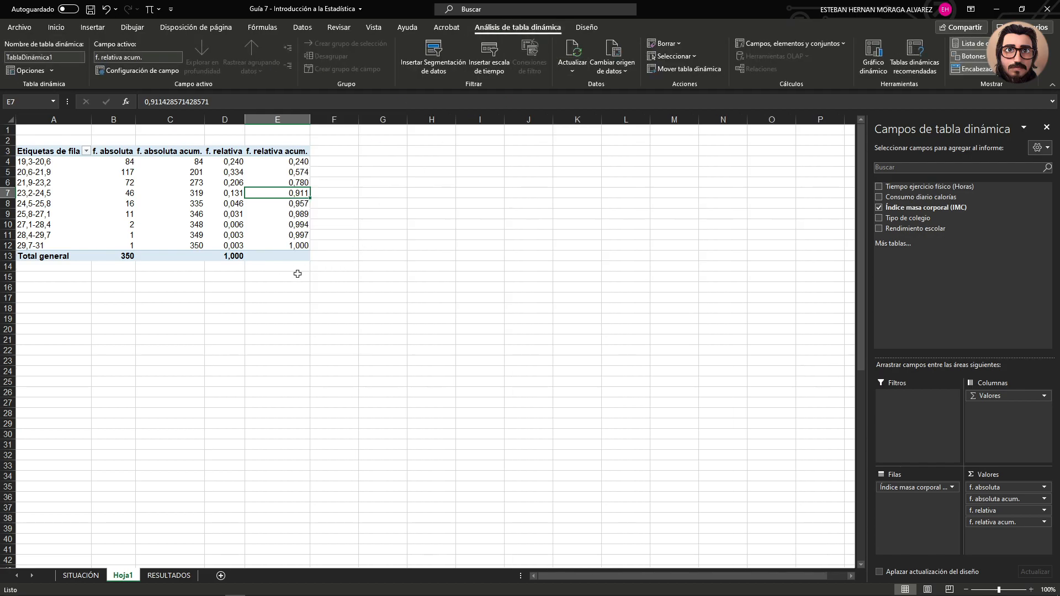
Rename the row labels header in A3 as "IMC".
left_click(42, 149)
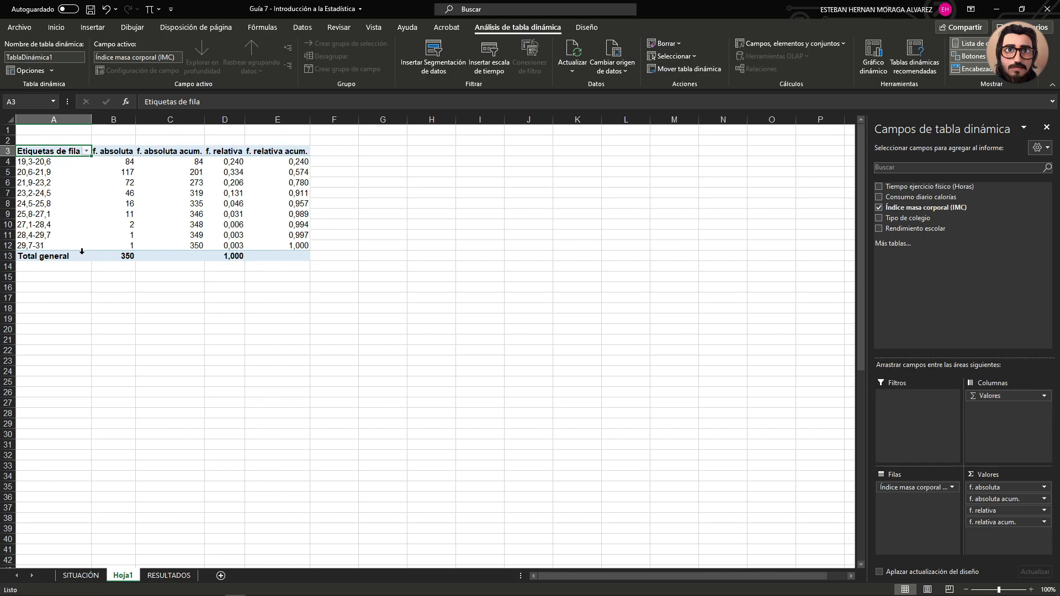
type("IMC")
key("Return")
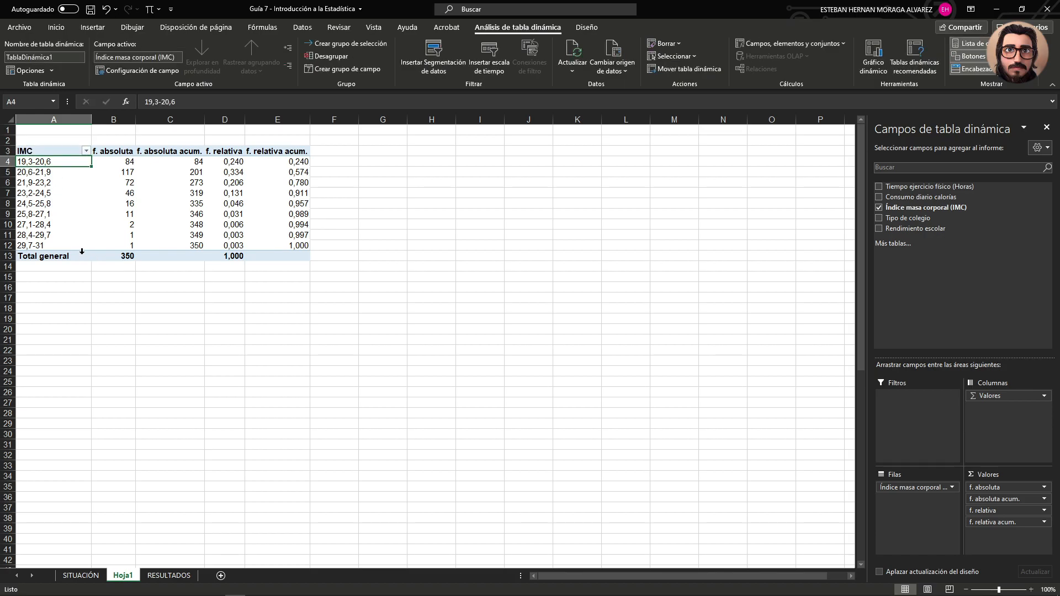
Copy the pivot table range A3:E13 and paste it as values at G40 on the RESULTADOS sheet.
left_click_drag(57, 150, 266, 256)
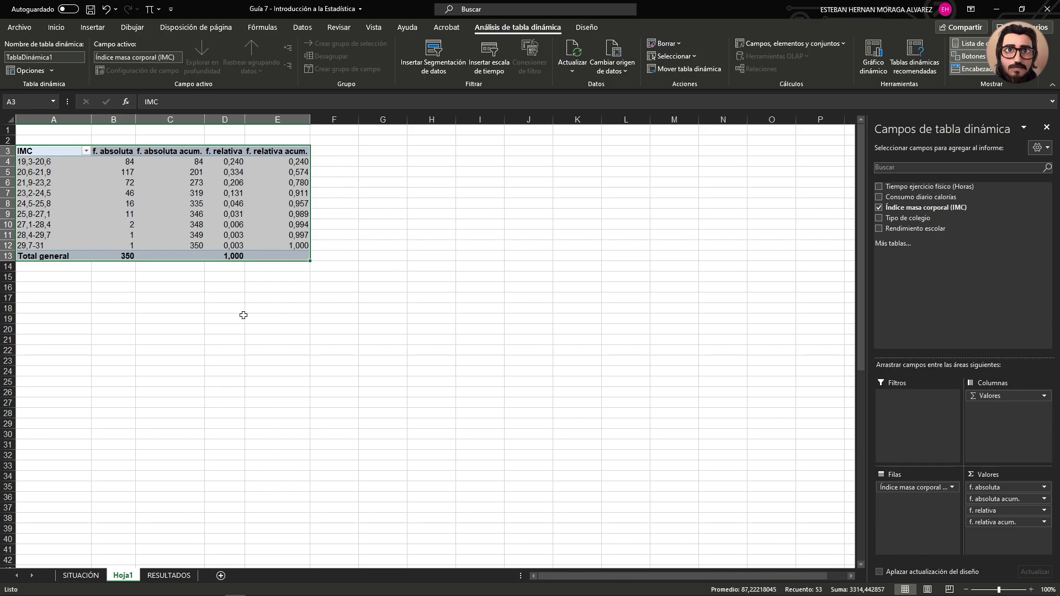
key("ctrl+c")
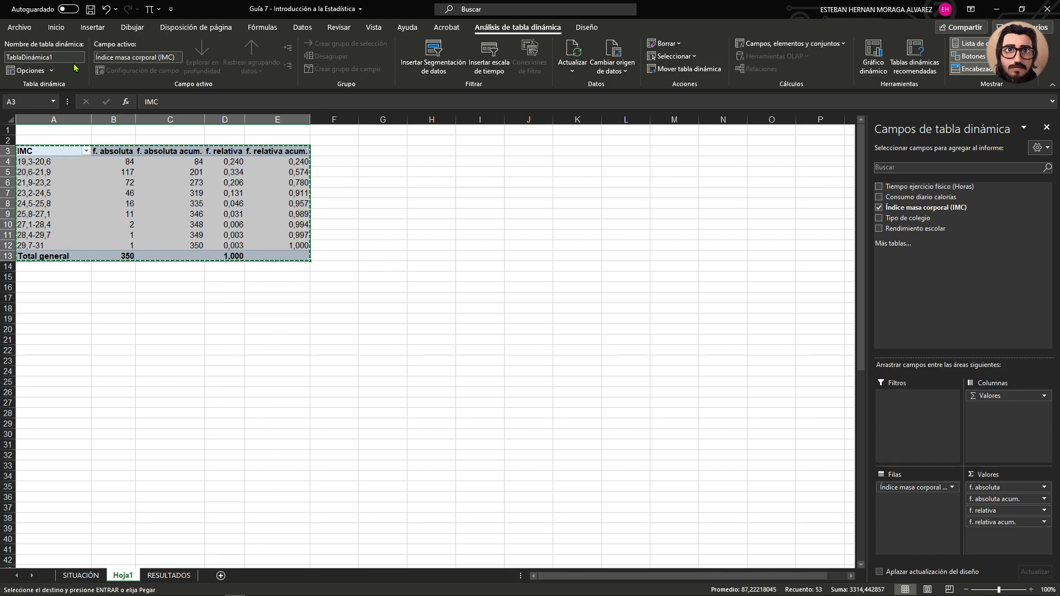
left_click(57, 32)
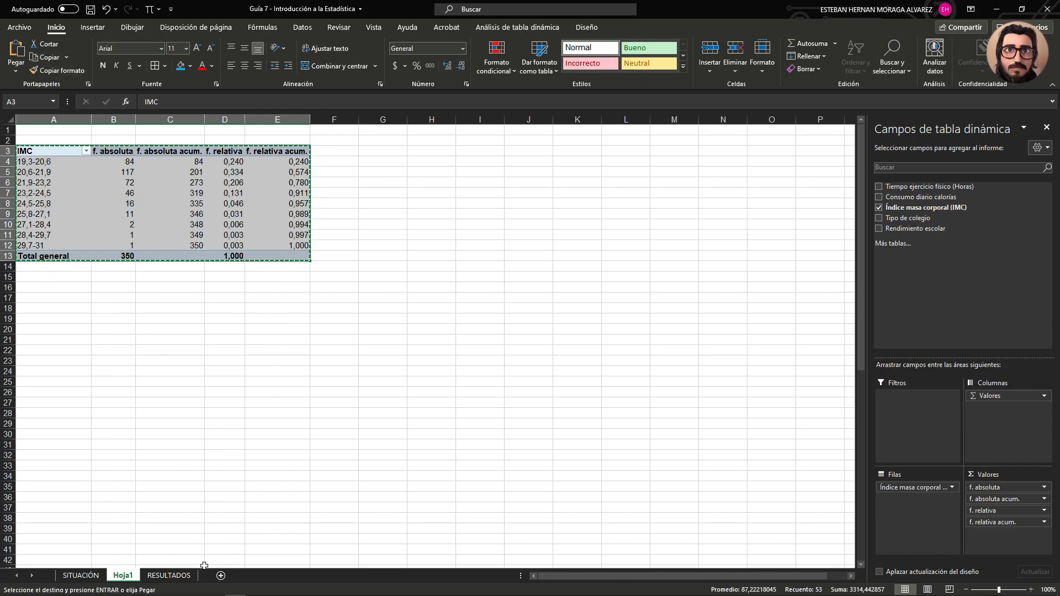
left_click(169, 576)
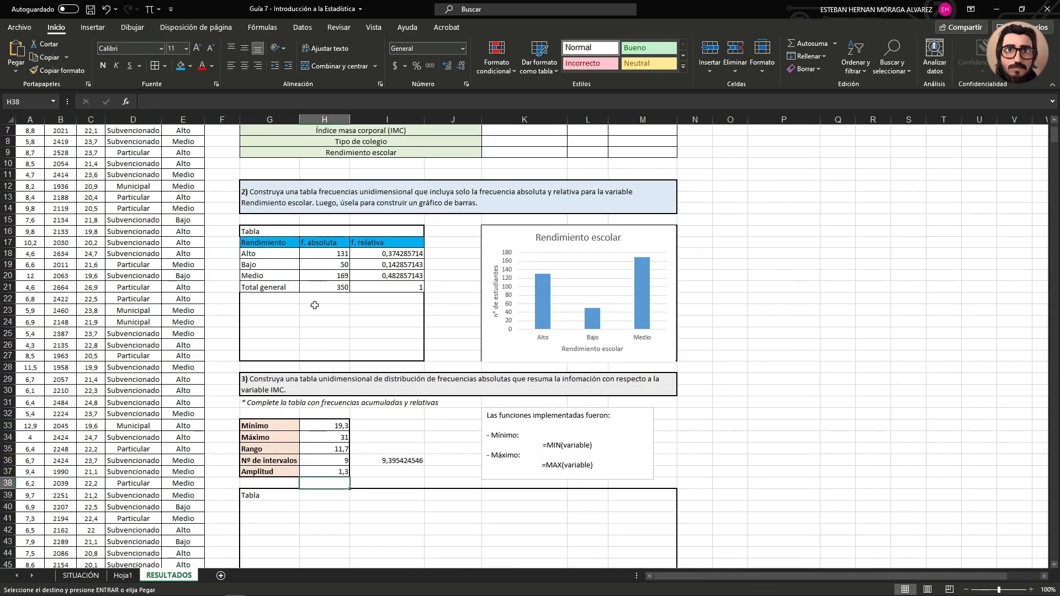
scroll(316, 298, "down", 4)
scroll(280, 328, "down", 1)
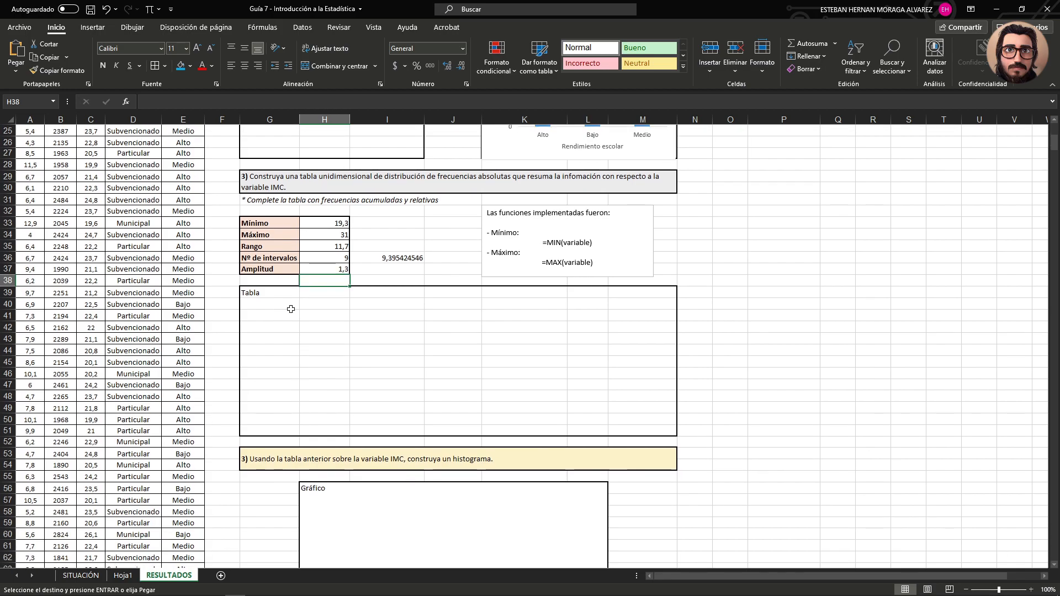
left_click(273, 306)
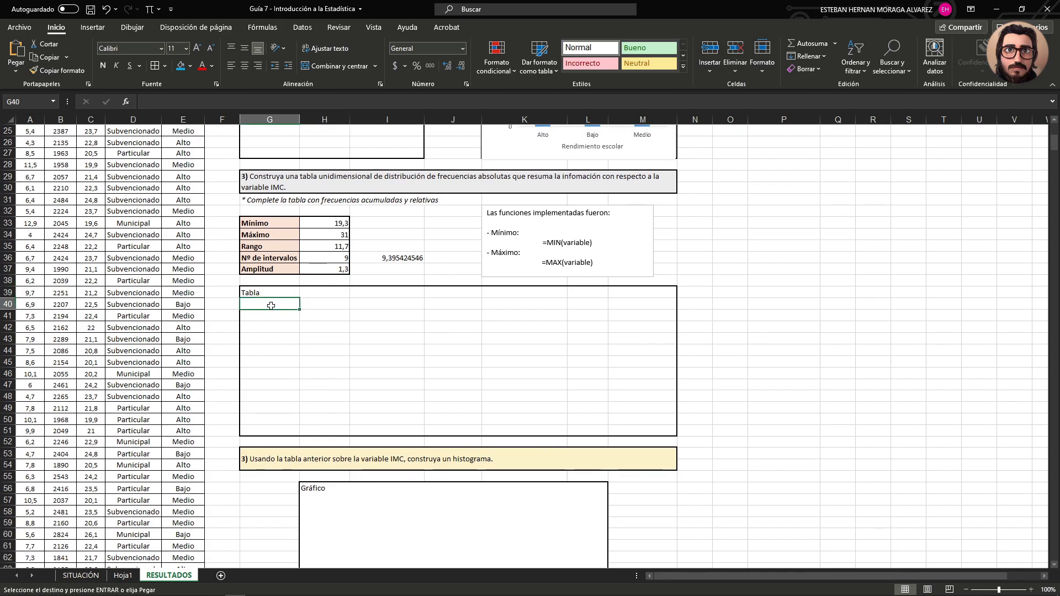
left_click(16, 74)
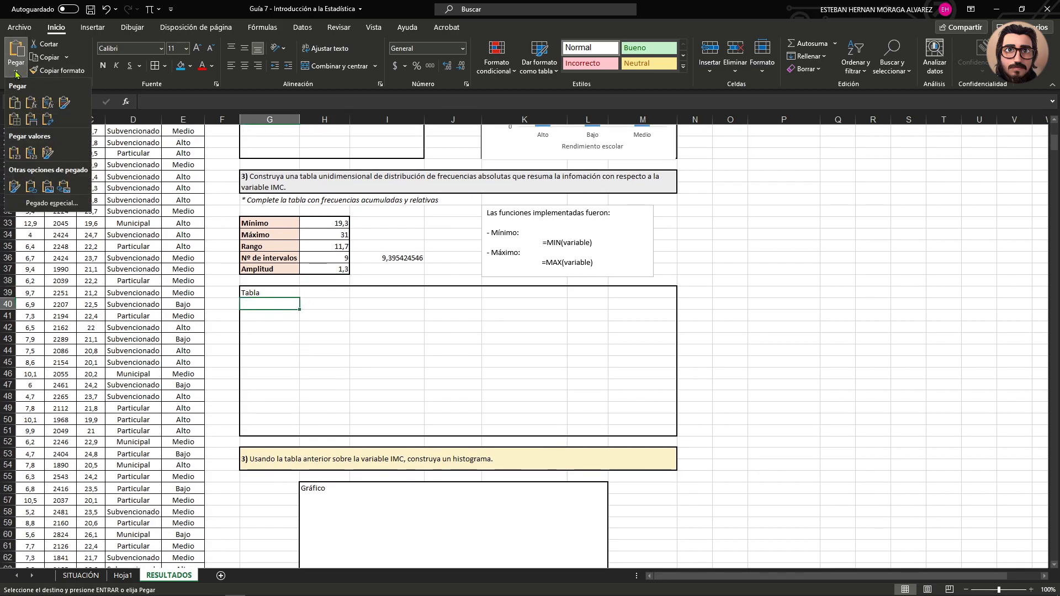
left_click(14, 153)
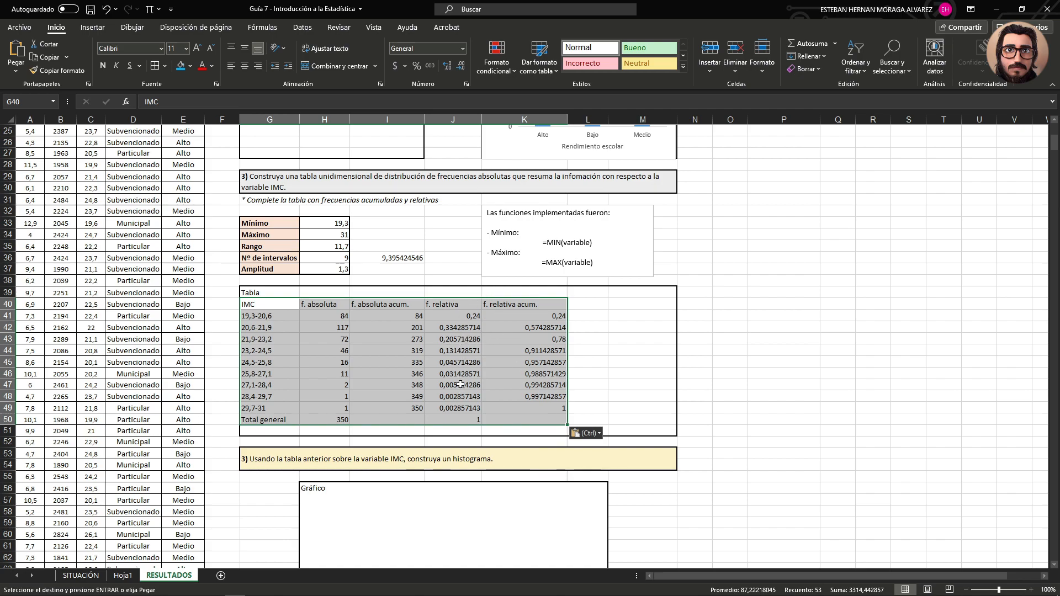
Format the relative and cumulative relative frequencies in J41:K49 with two decimals.
left_click(505, 369)
left_click_drag(457, 315, 524, 407)
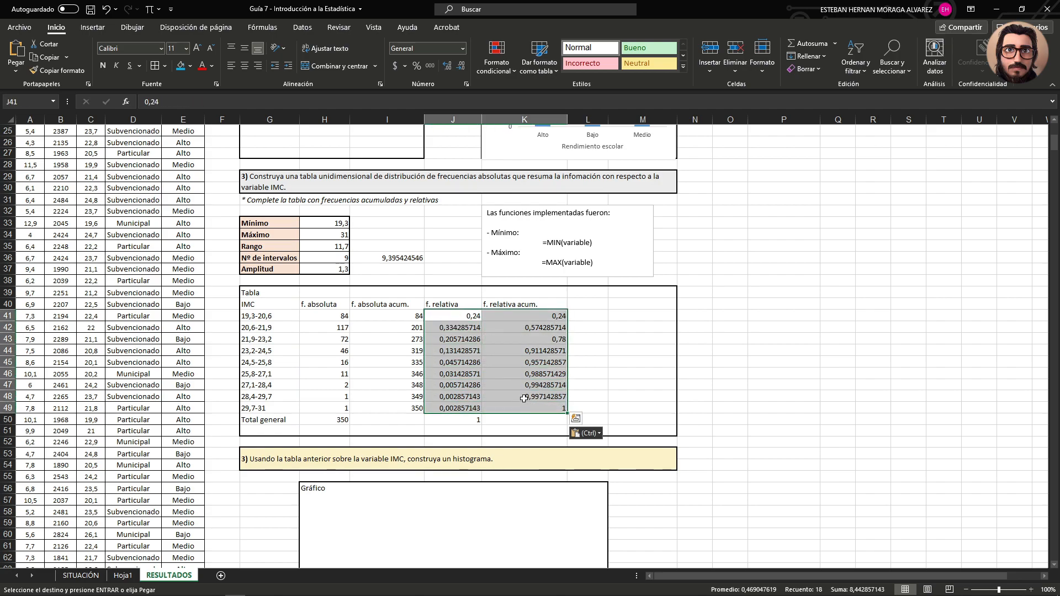
left_click(448, 67)
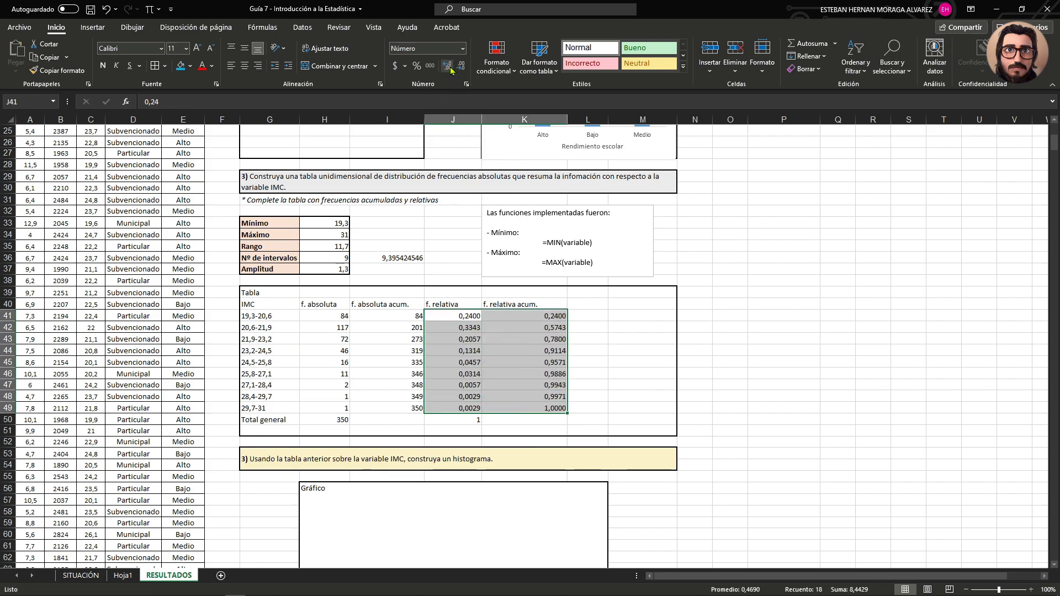
left_click(460, 67)
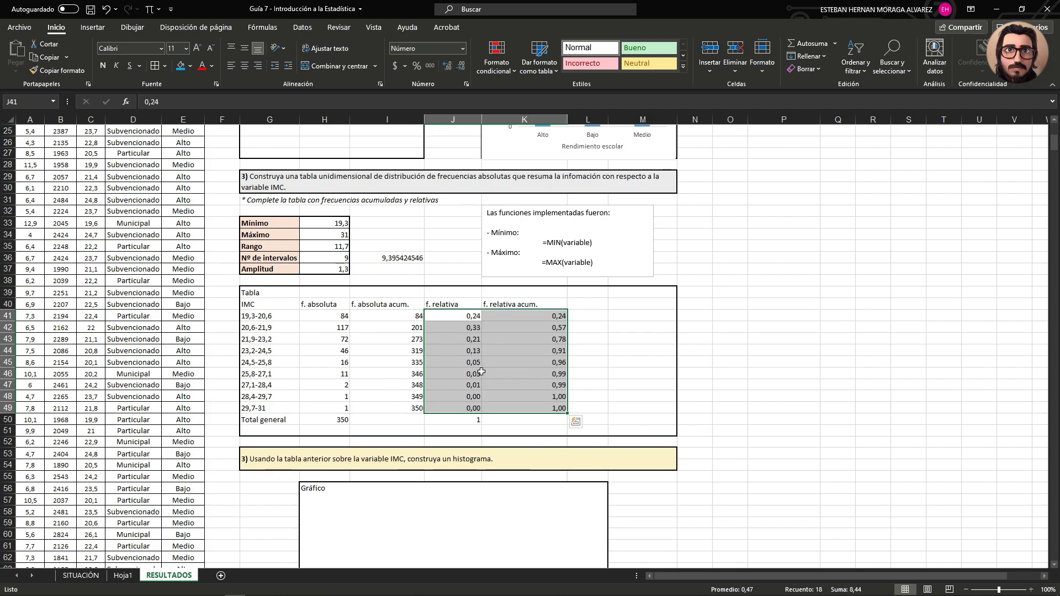
Apply all borders to the pasted IMC frequency table in G40:K50.
left_click_drag(552, 328, 572, 340)
left_click_drag(278, 305, 425, 402)
left_click_drag(276, 303, 555, 414)
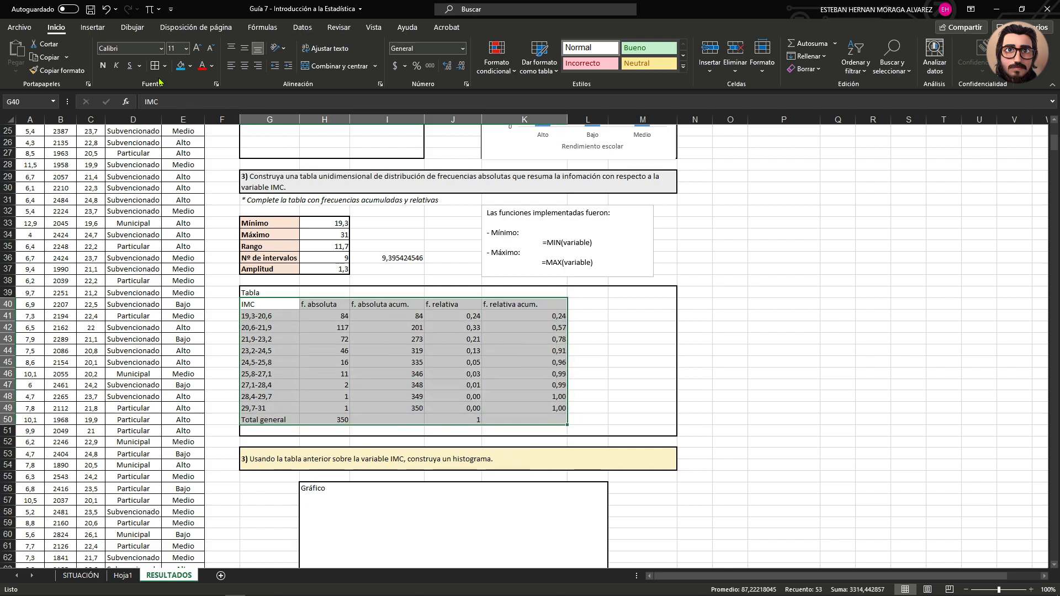
Fill the IMC frequency table's header row G40:K40 with standard green and make its text bold.
left_click_drag(285, 304, 546, 304)
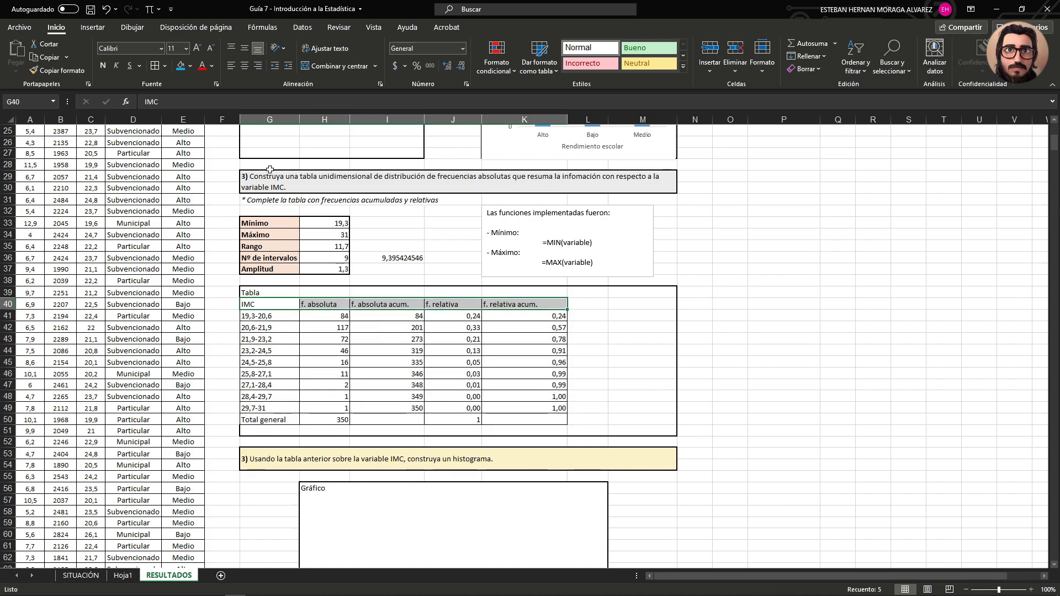
left_click(190, 66)
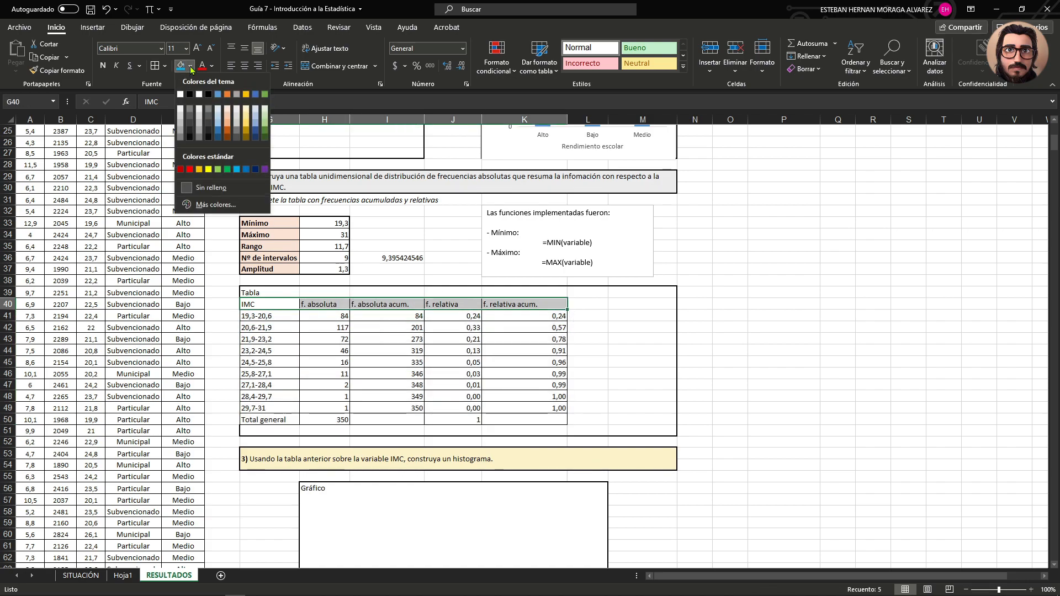
left_click(227, 170)
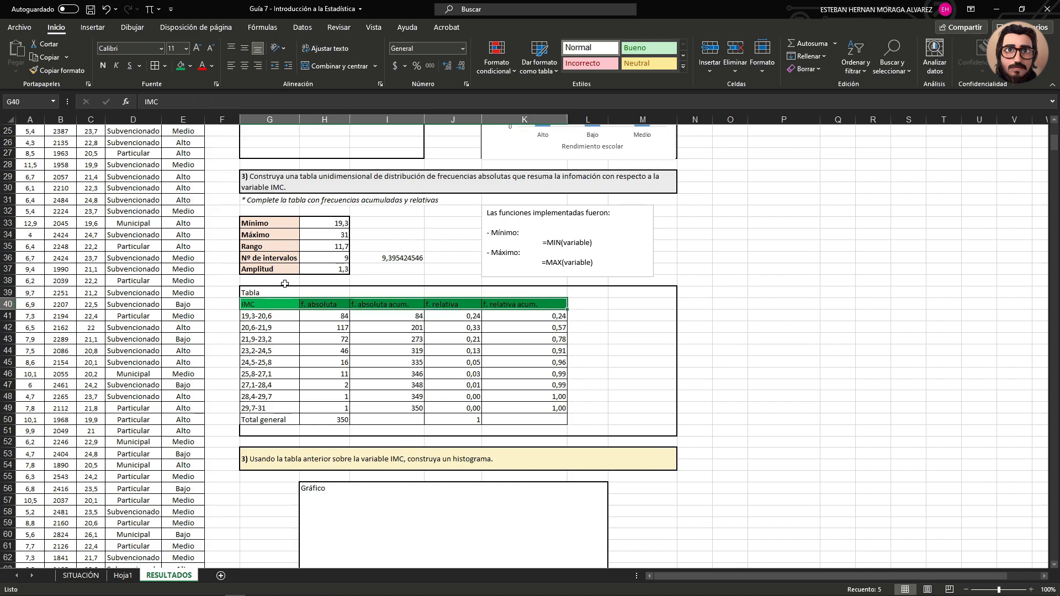
left_click(102, 66)
left_click(378, 345)
Review the IMC intervals and their absolute frequencies in the table, along with the empty Gráfico box for the histogram.
scroll(577, 287, "down", 1)
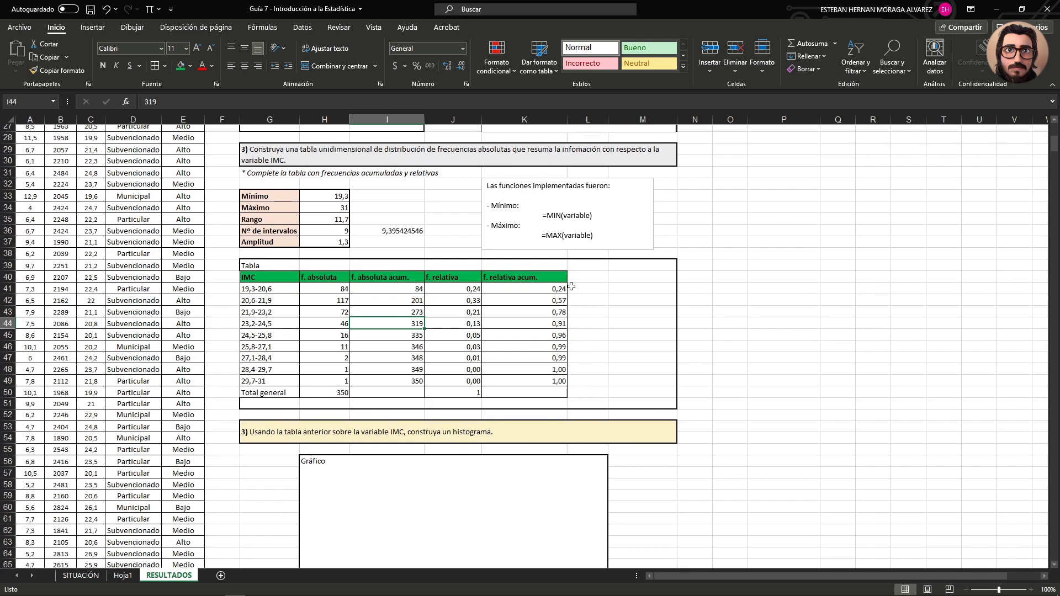
scroll(615, 303, "down", 2)
scroll(613, 309, "up", 2)
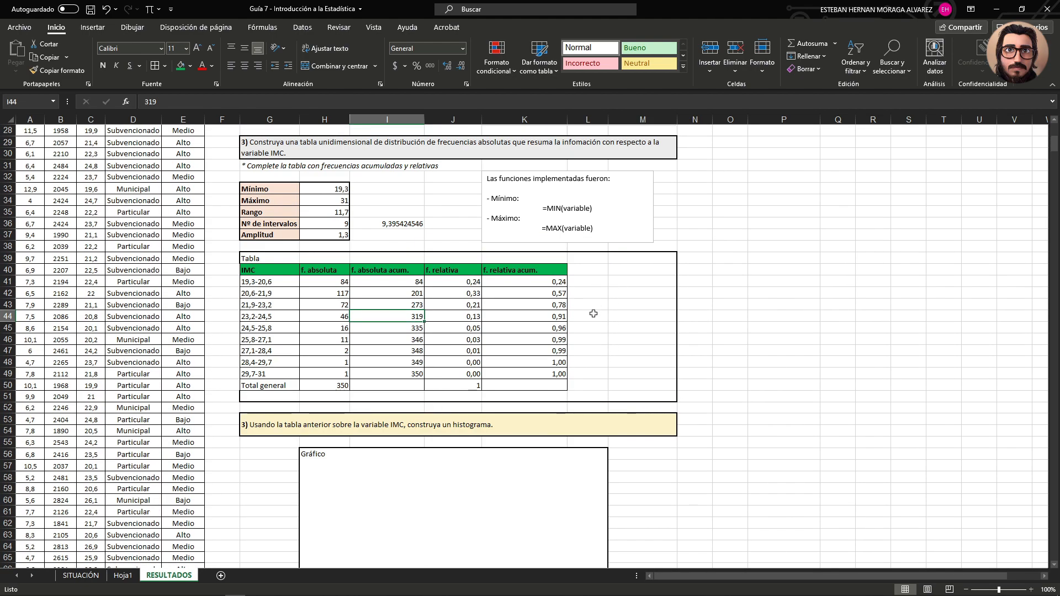
scroll(591, 309, "up", 1)
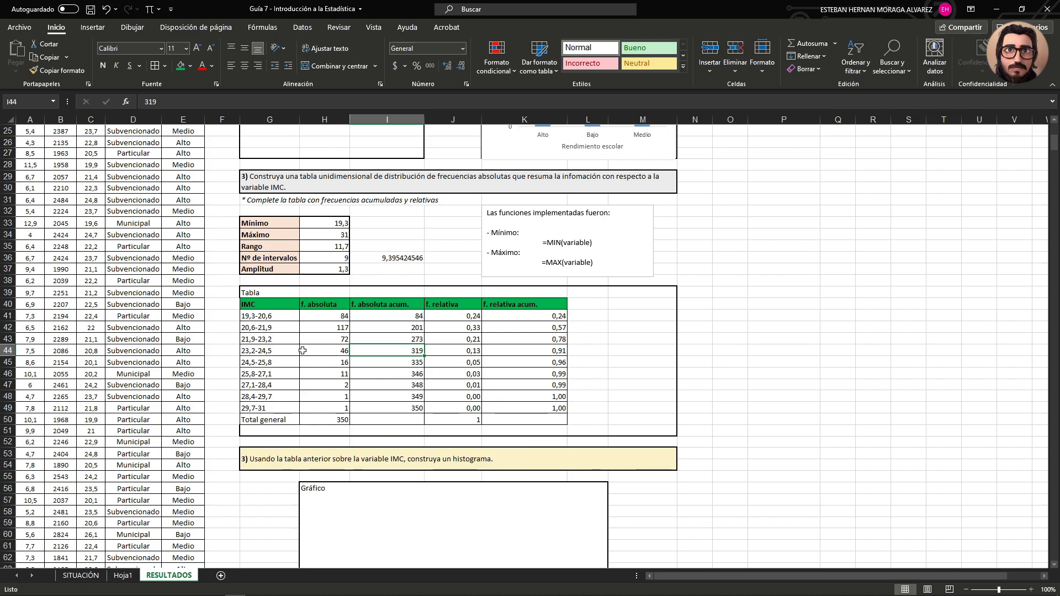
left_click_drag(282, 317, 279, 408)
left_click_drag(338, 318, 335, 376)
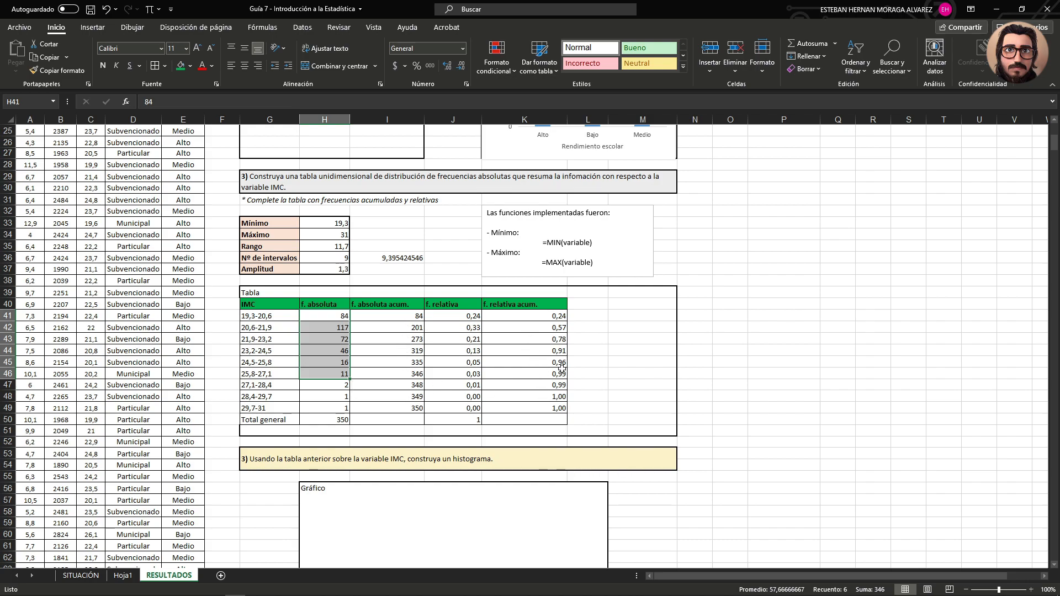
scroll(543, 376, "down", 3)
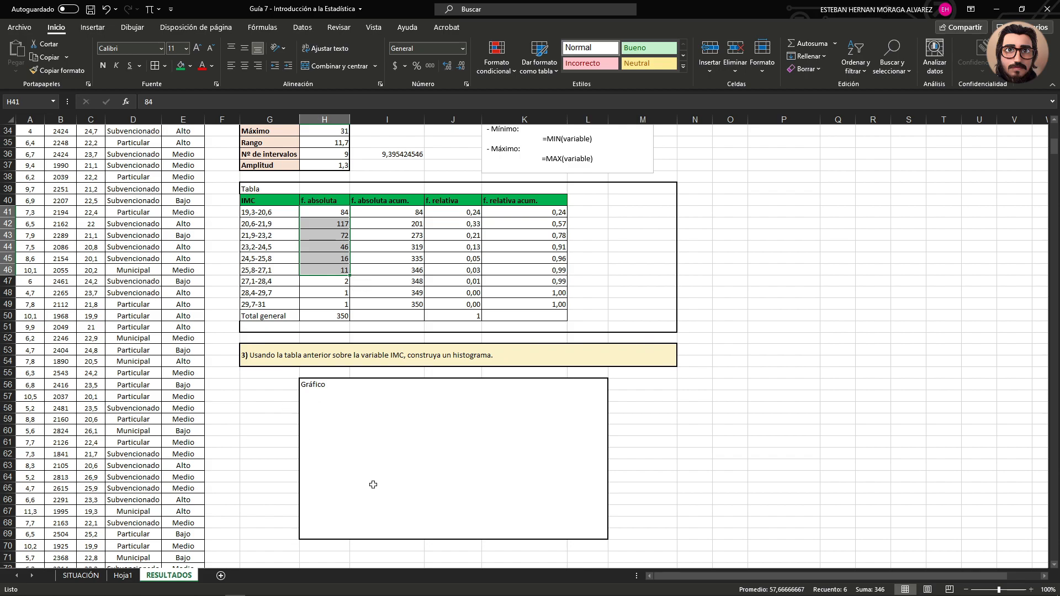
left_click(421, 471)
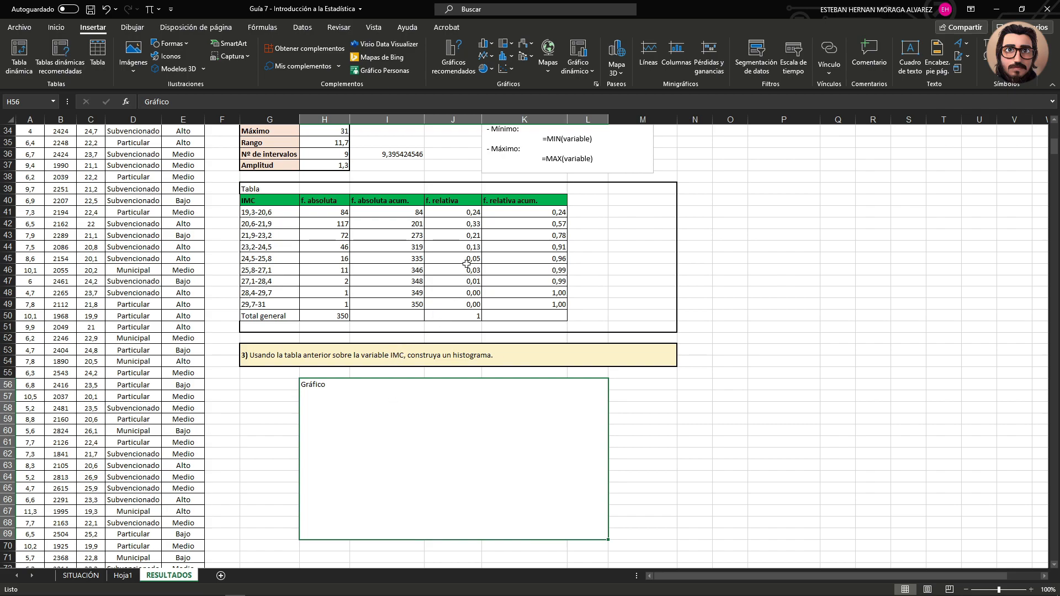
Insert a 2-D clustered column chart from the intervals and absolute frequencies in G41:H49 and place it in the Gráfico box.
left_click_drag(279, 213, 324, 301)
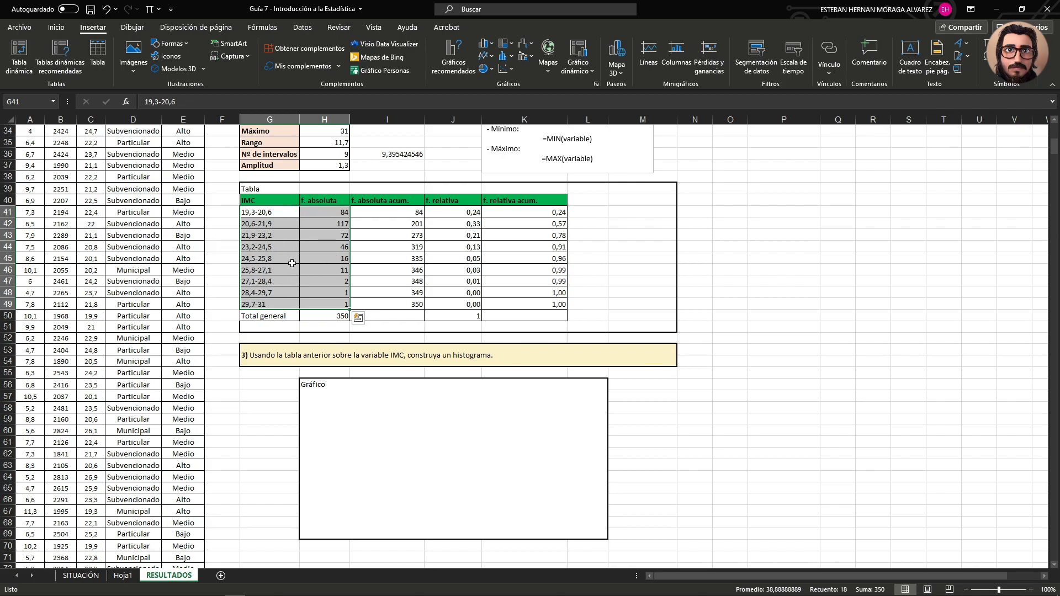
left_click(493, 46)
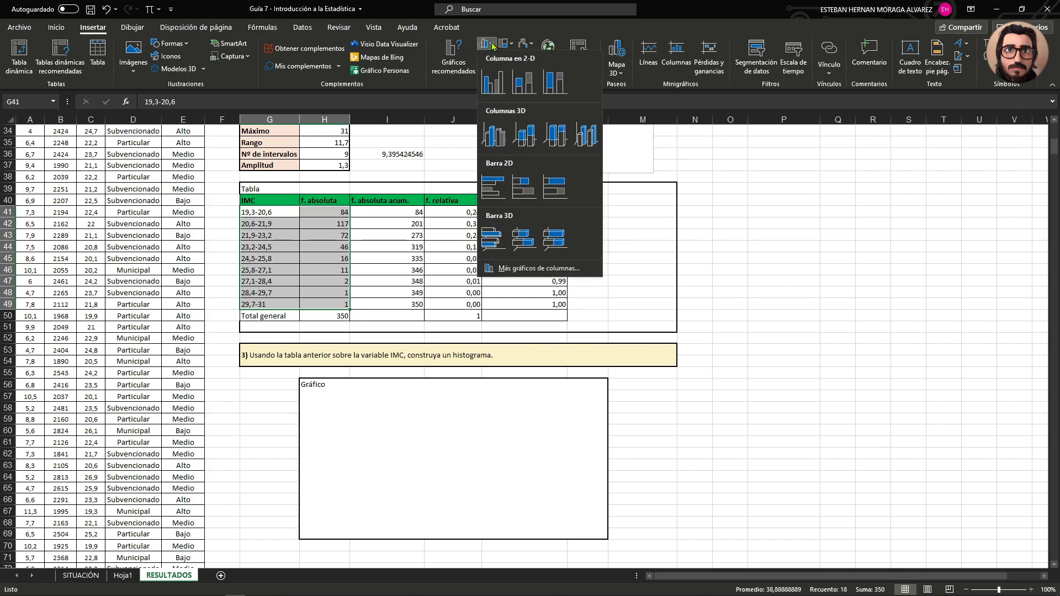
left_click(495, 88)
left_click_drag(463, 282, 393, 394)
scroll(694, 329, "down", 2)
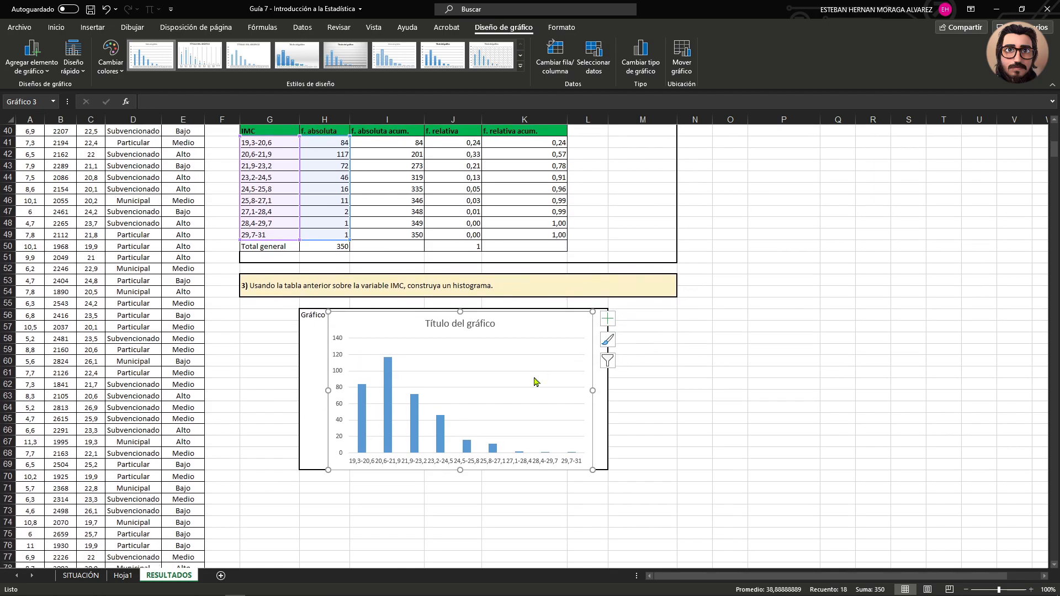
Set the gap width (Ancho del rango) of the chart's data series to 0% so the columns form a histogram.
left_click(391, 383)
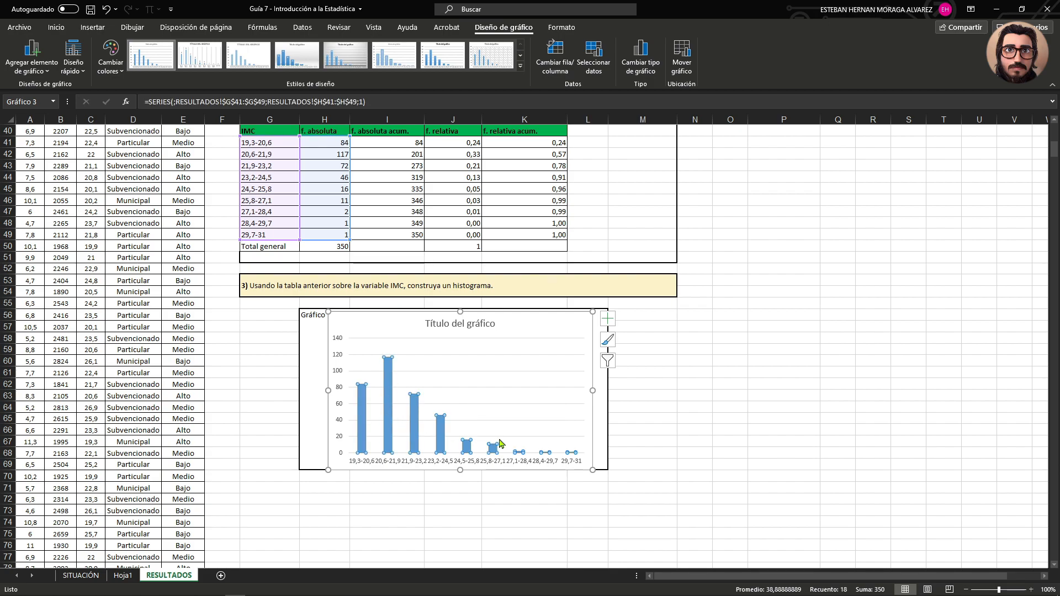
right_click(388, 393)
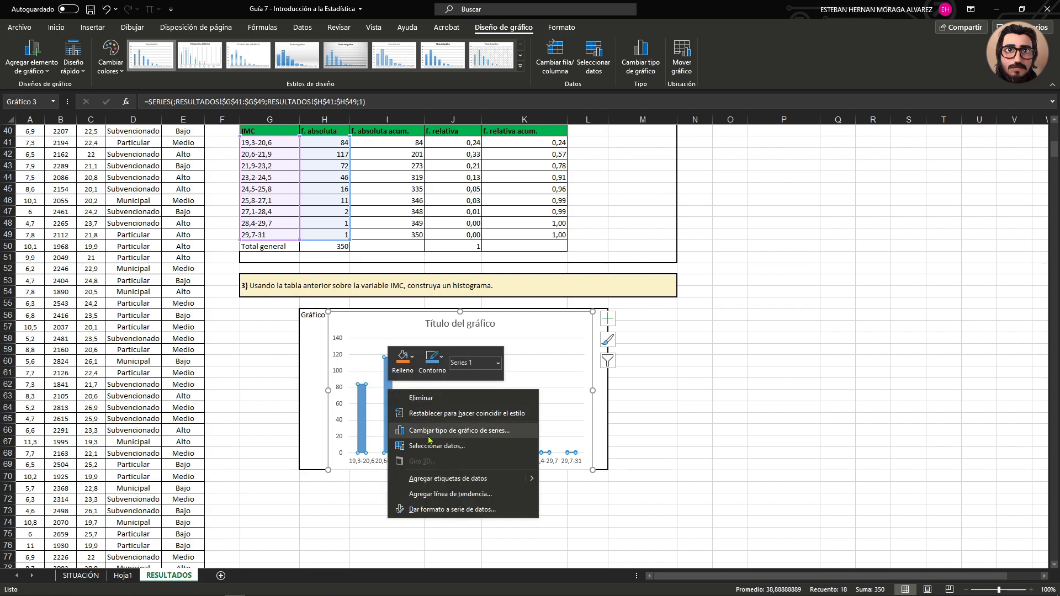
left_click(425, 511)
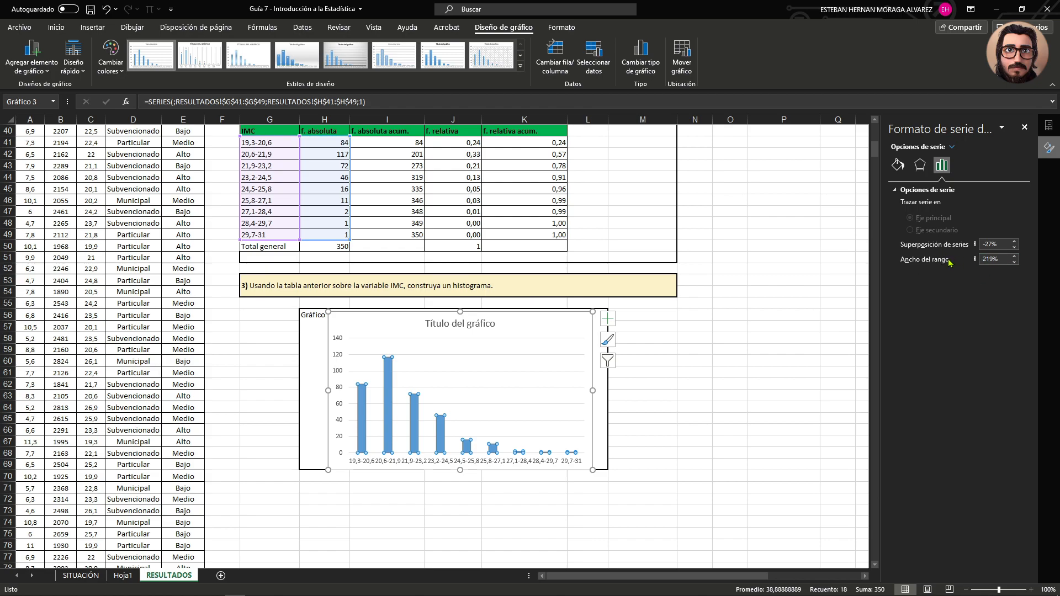
left_click(991, 260)
type("0")
key("Return")
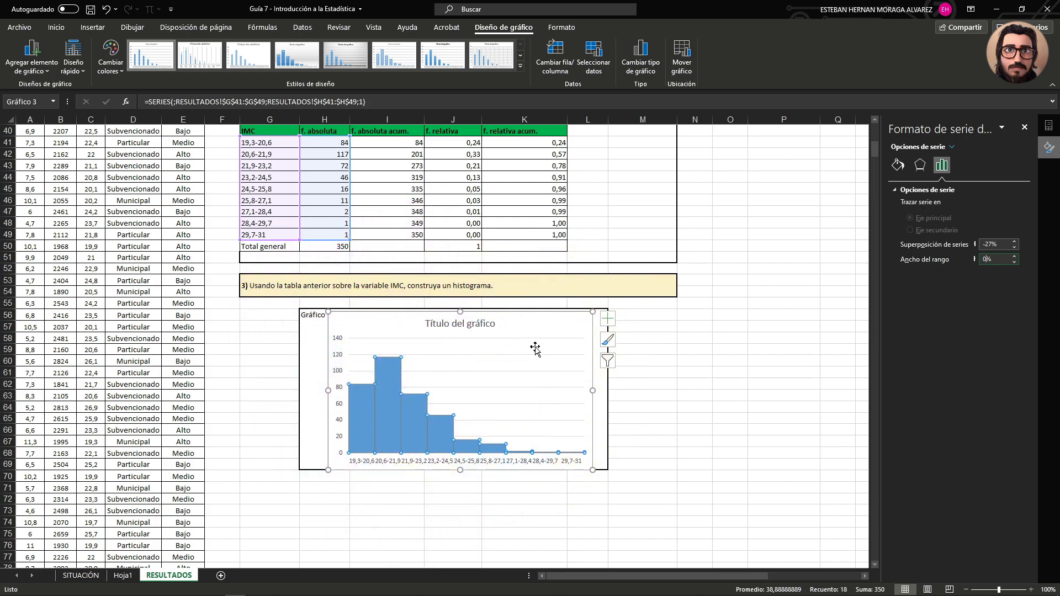
left_click(544, 329)
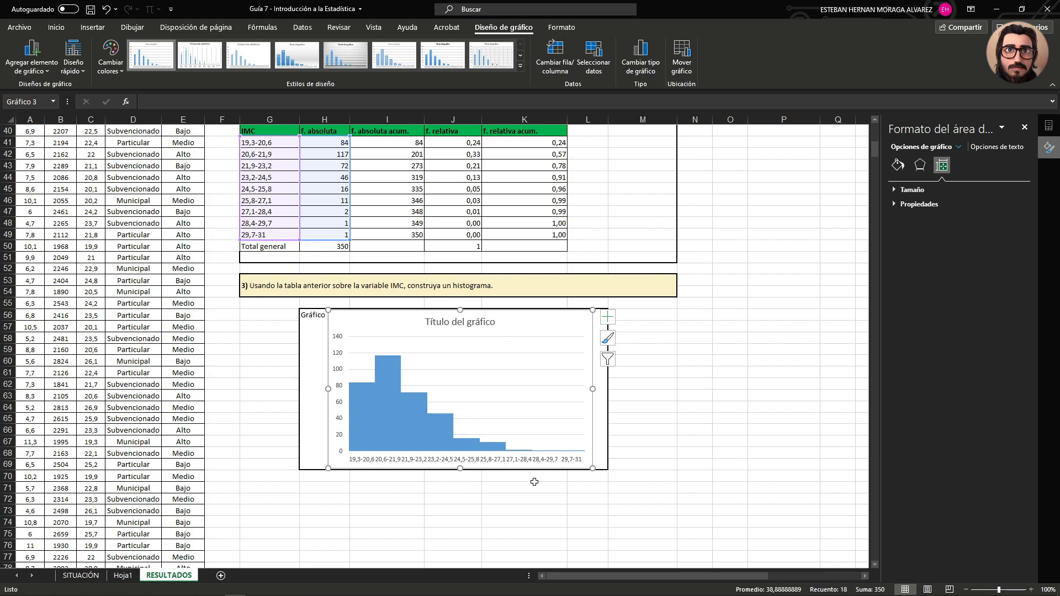
left_click(392, 382)
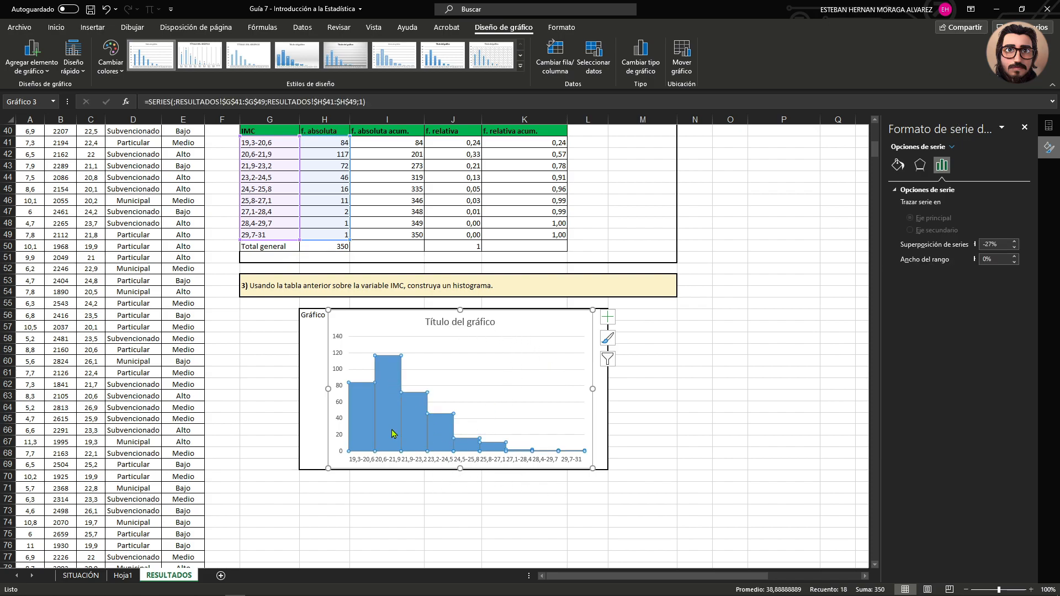
left_click(435, 507)
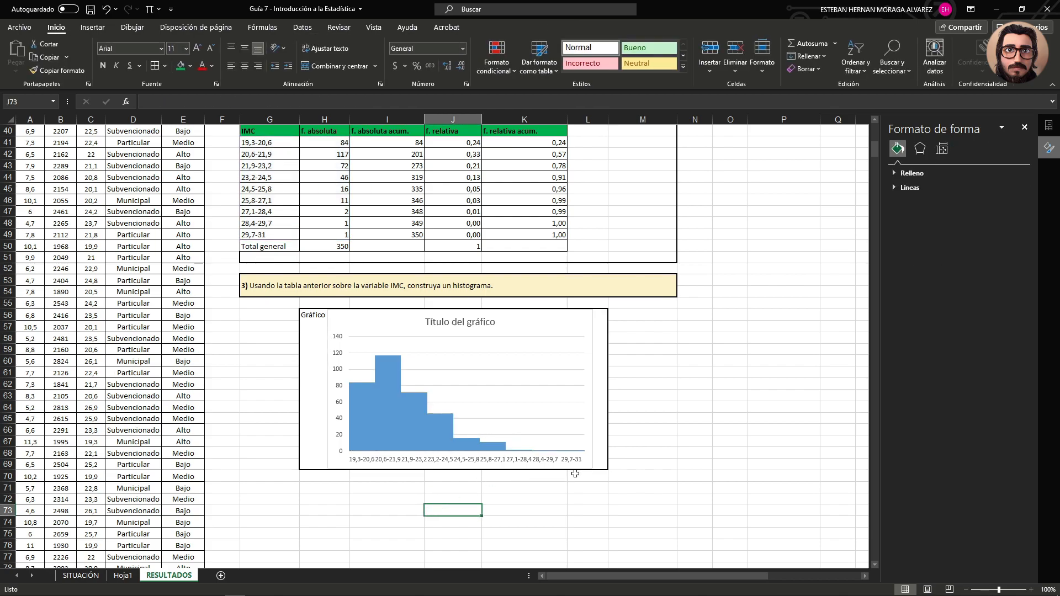
Set the shape outline of the histogram bars to Automático.
left_click(381, 400)
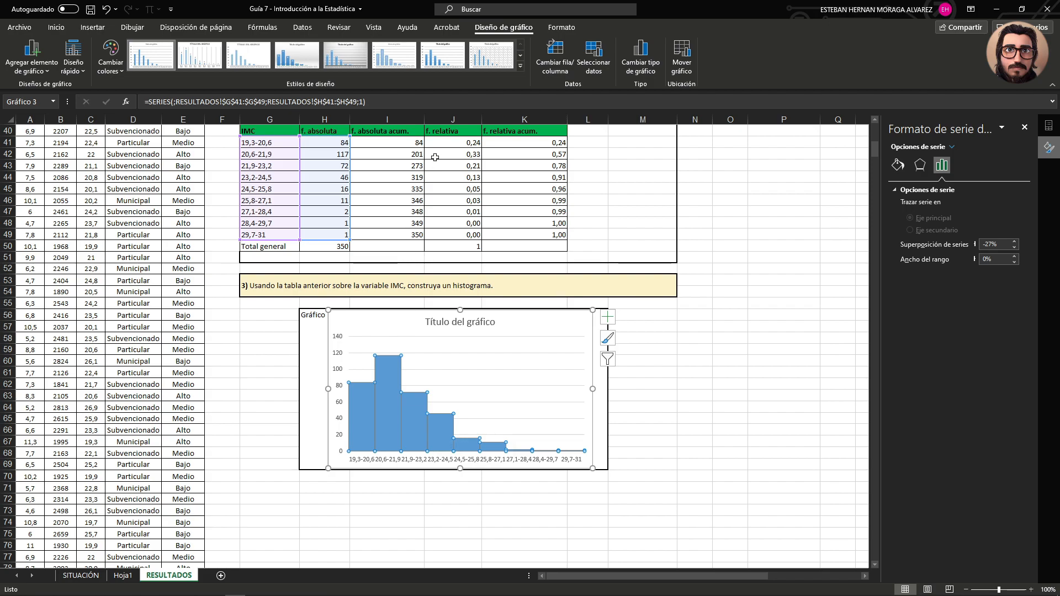
left_click(562, 27)
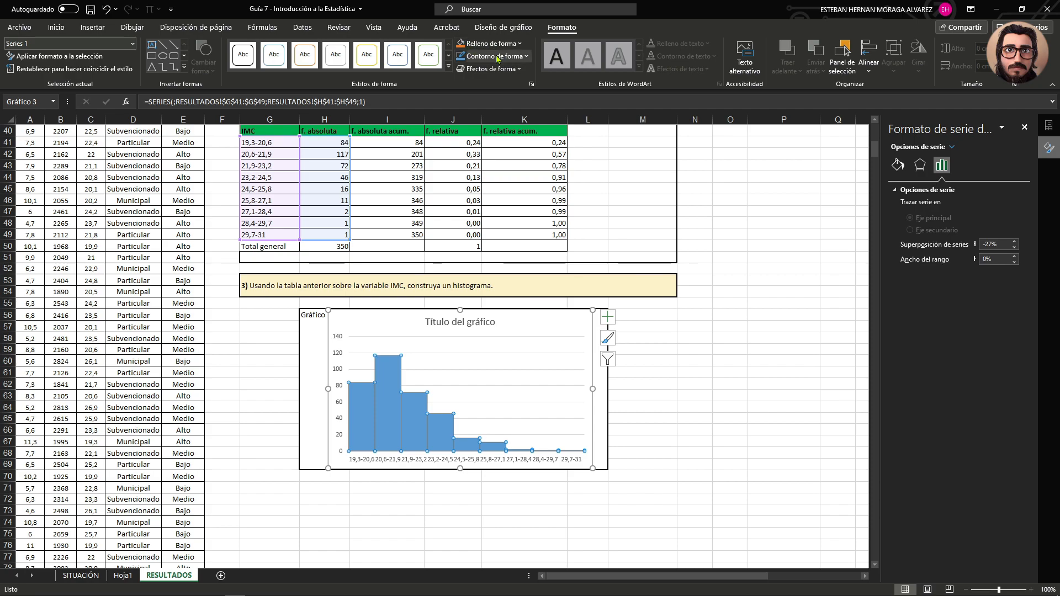
left_click(513, 59)
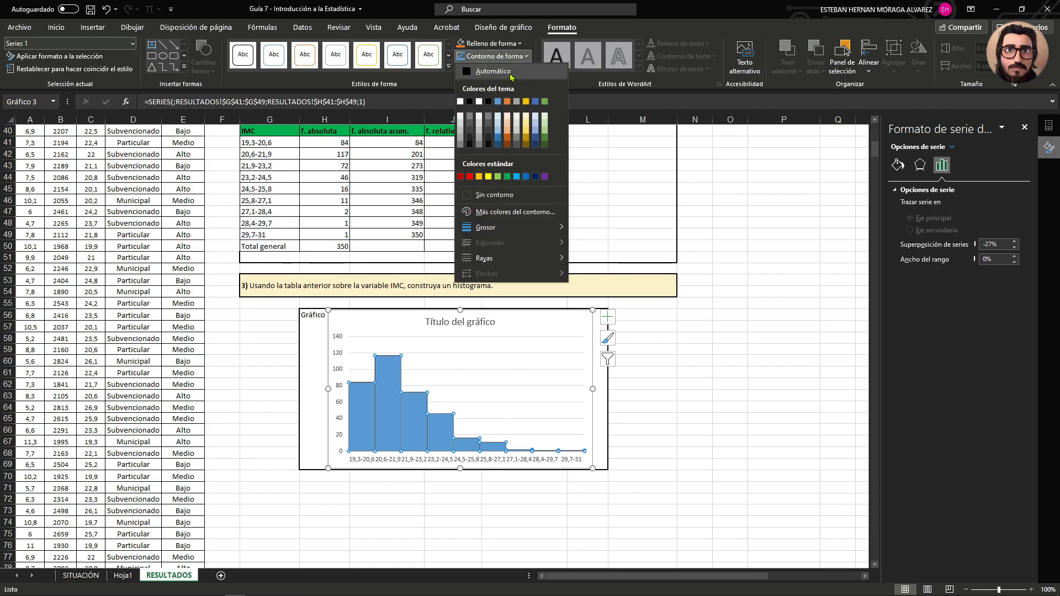
left_click(511, 74)
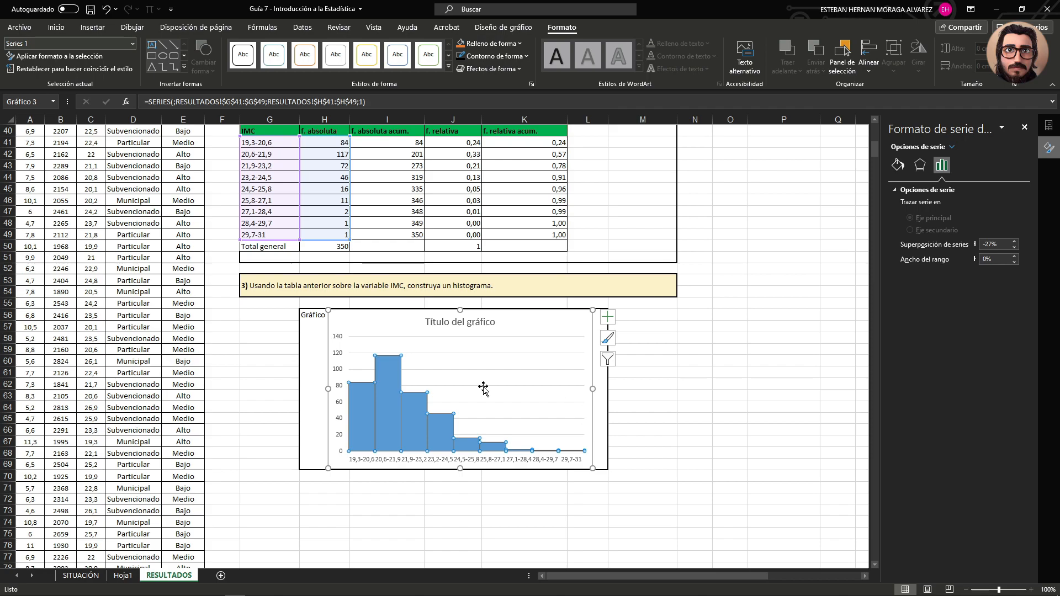
Fill the histogram bars with standard purple and apply a dark-variation gradient that is darkest at the bars' upper ends.
left_click(516, 44)
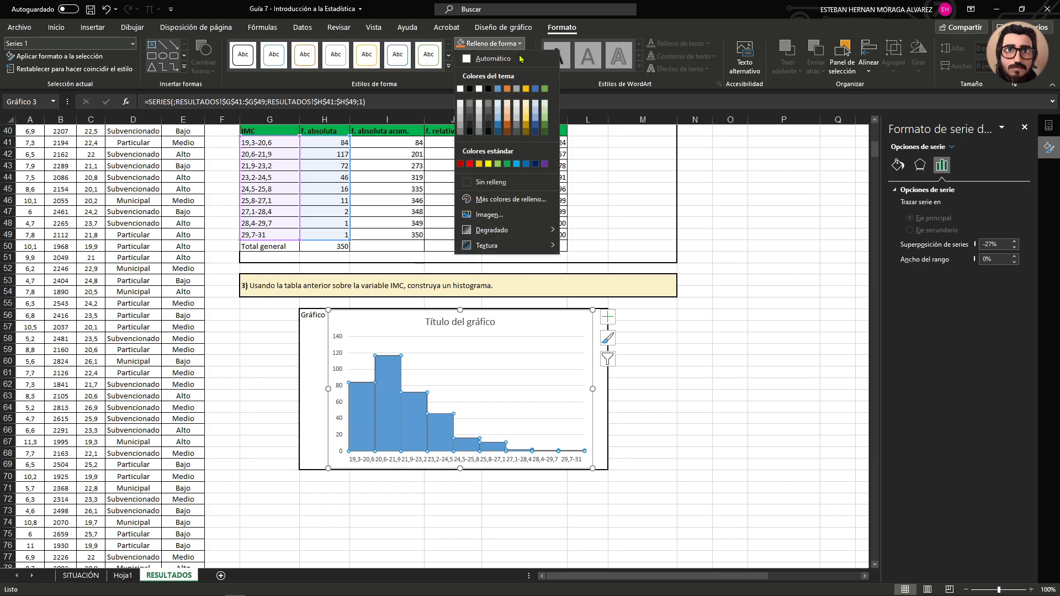
left_click(544, 164)
left_click(519, 44)
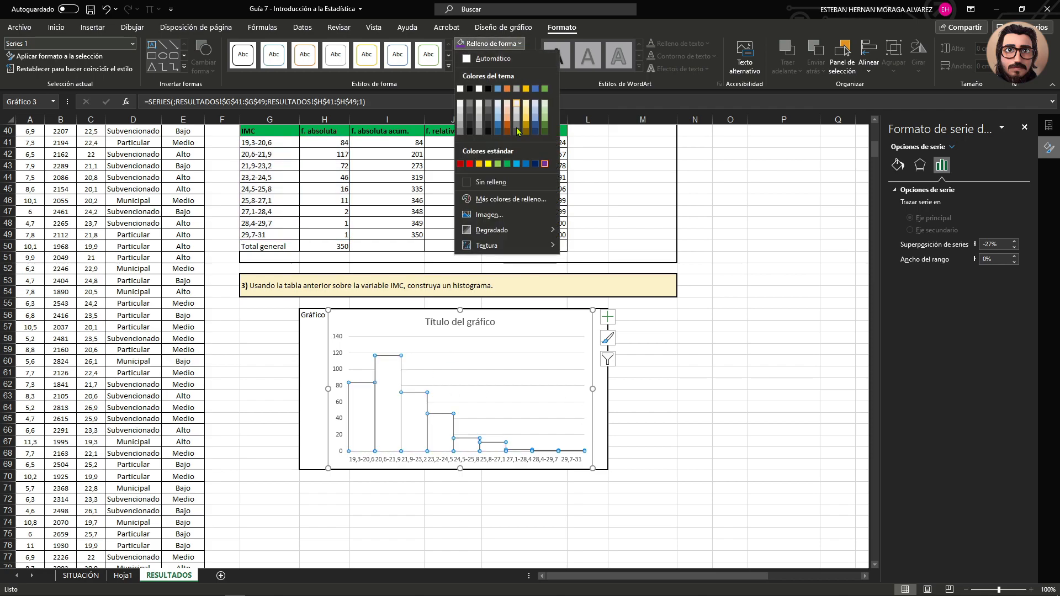
mouse_move(506, 232)
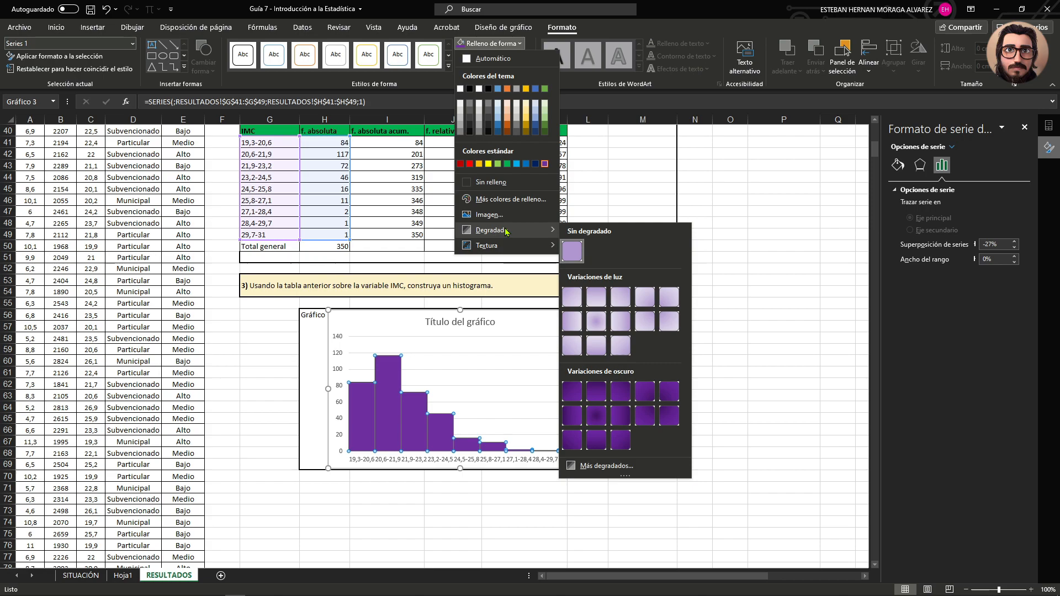
left_click(596, 393)
left_click(681, 385)
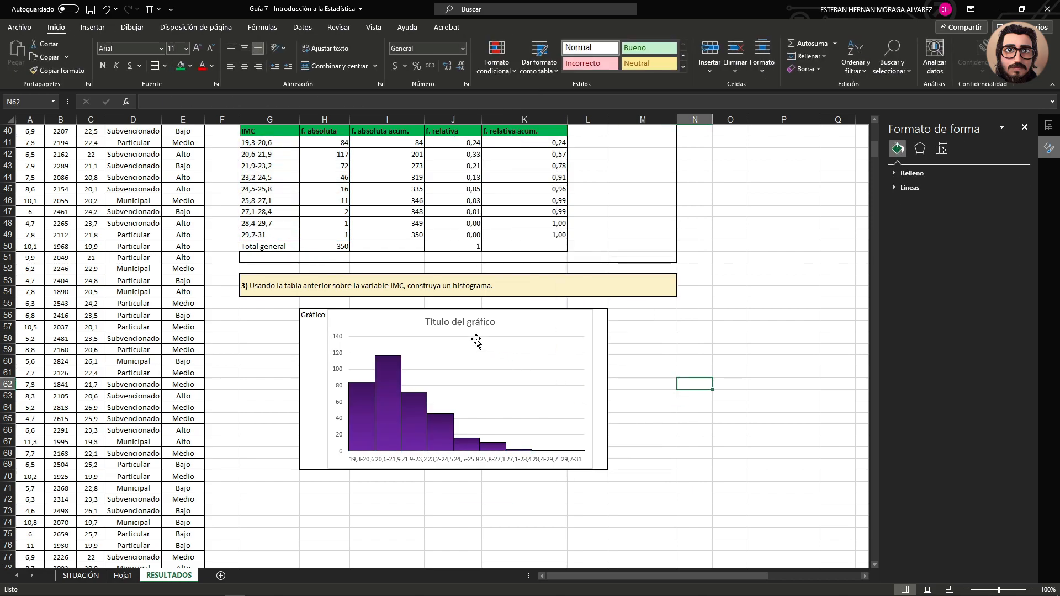
Replace the histogram's chart title with "IMC".
left_click(461, 322)
left_click_drag(426, 322, 489, 324)
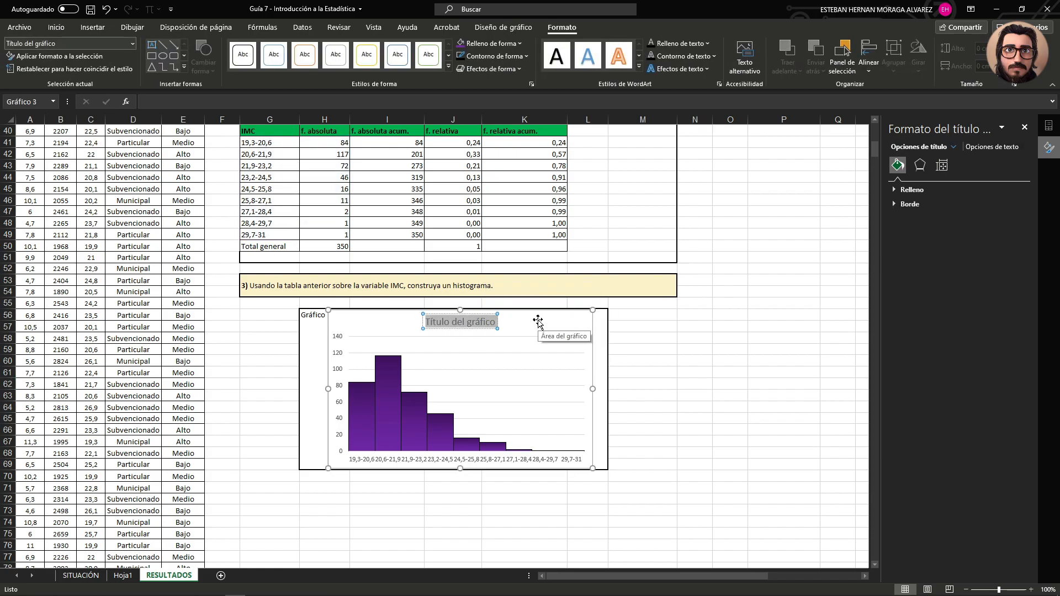
type("imc")
key("BackSpace")
key("BackSpace")
key("BackSpace")
type("IMC")
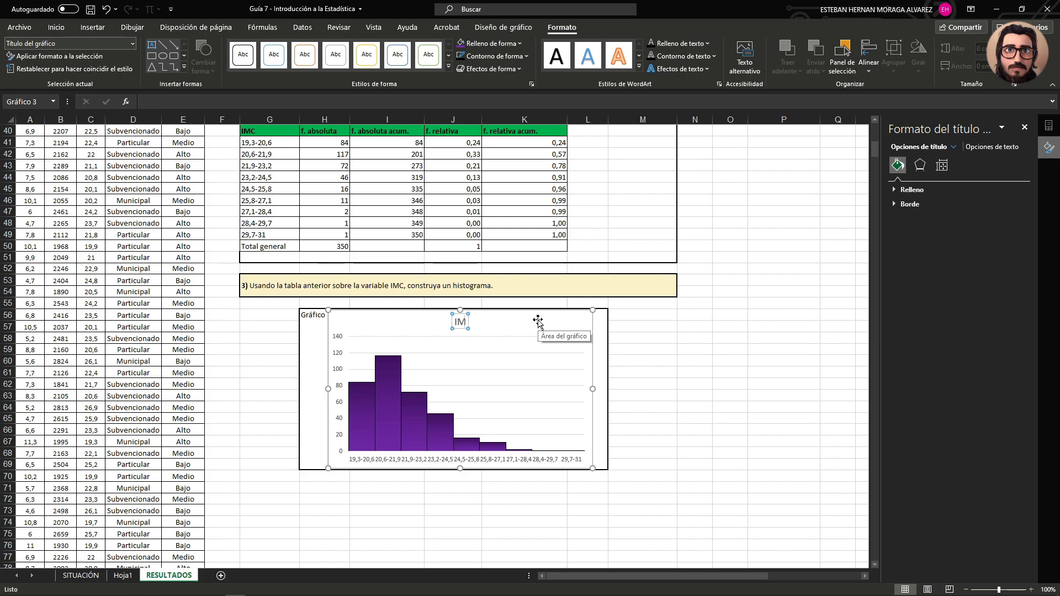
left_click(617, 337)
Add axis titles to the histogram and name the horizontal axis "IMC".
left_click(552, 317)
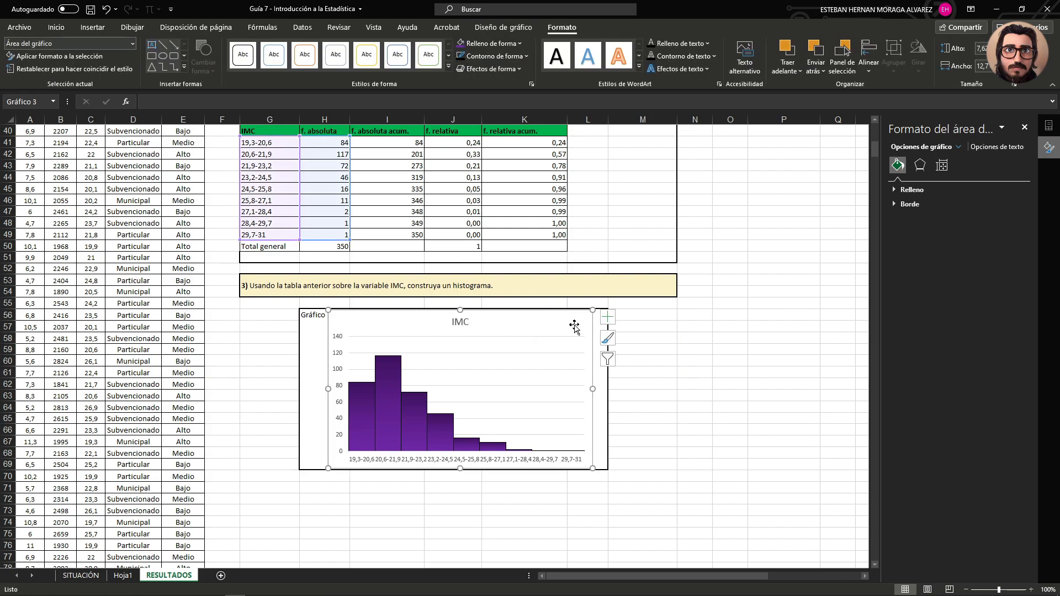
left_click(610, 321)
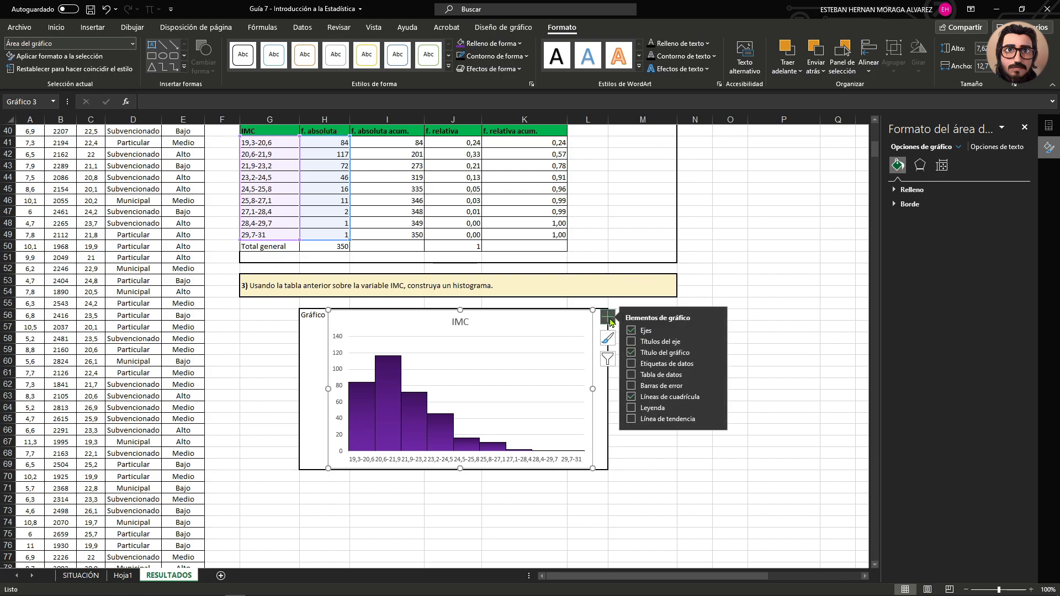
left_click(635, 343)
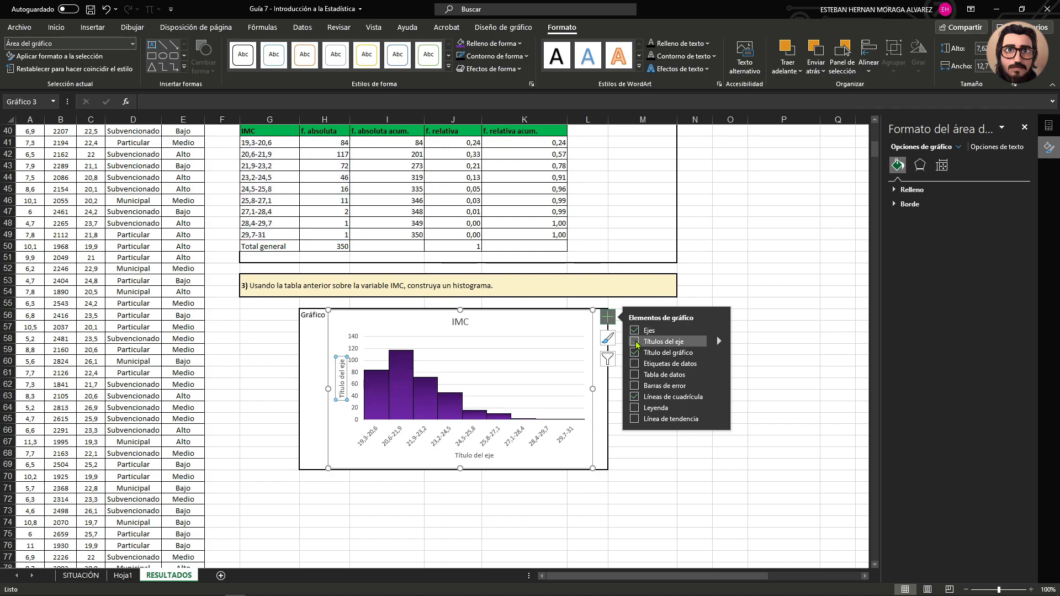
left_click(470, 456)
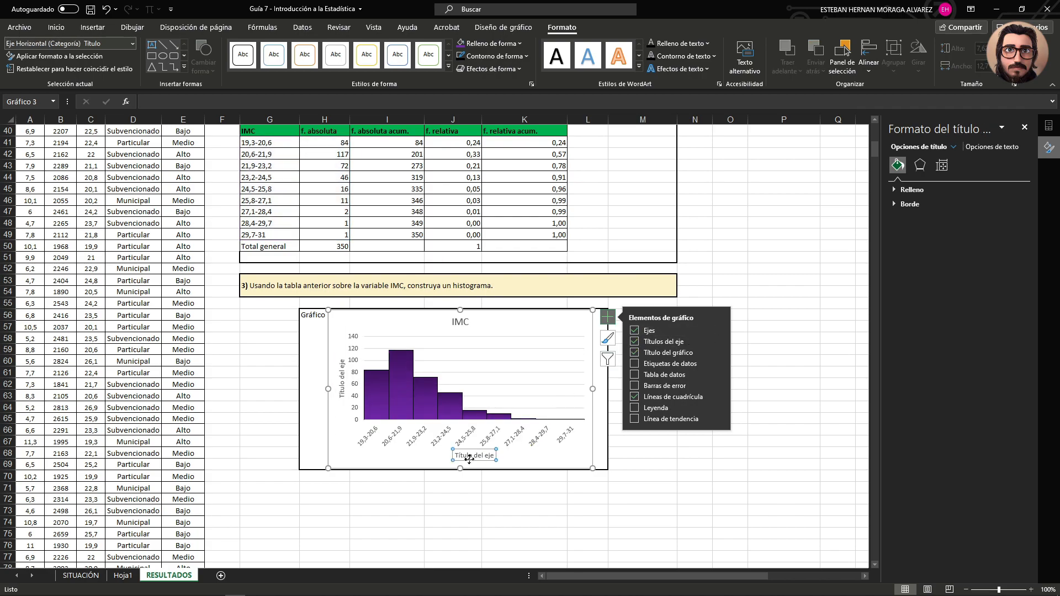
left_click_drag(456, 456, 503, 457)
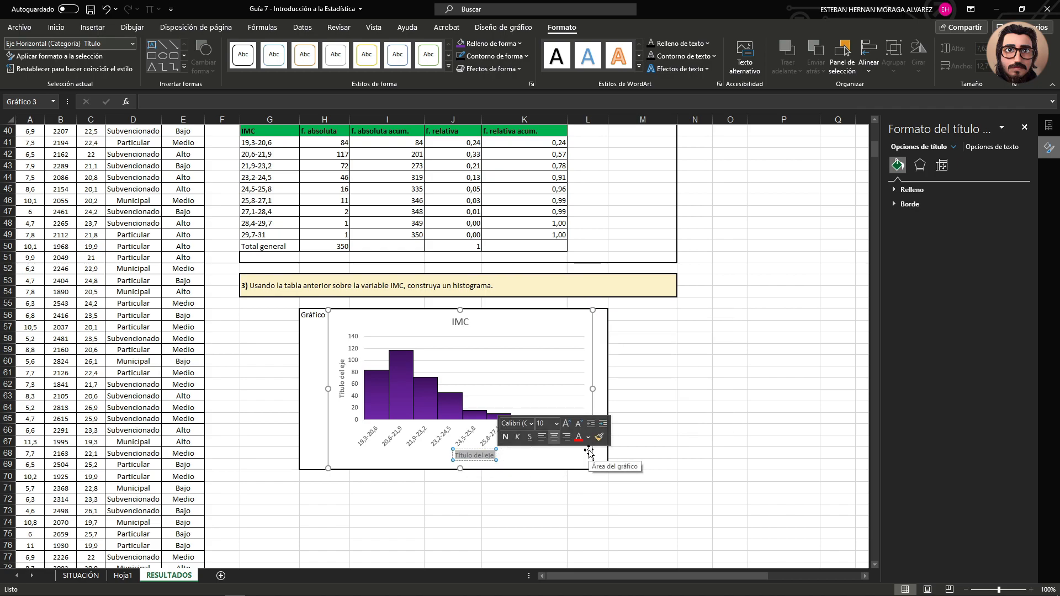
type("IMC")
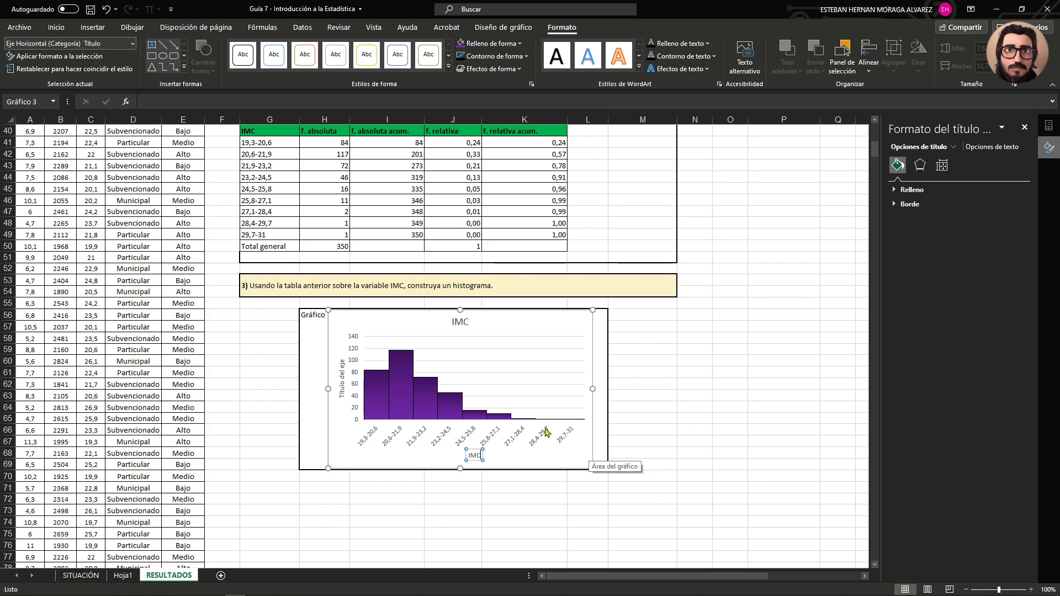
Replace the histogram's vertical axis title with "N° de estudiantes".
left_click(340, 387)
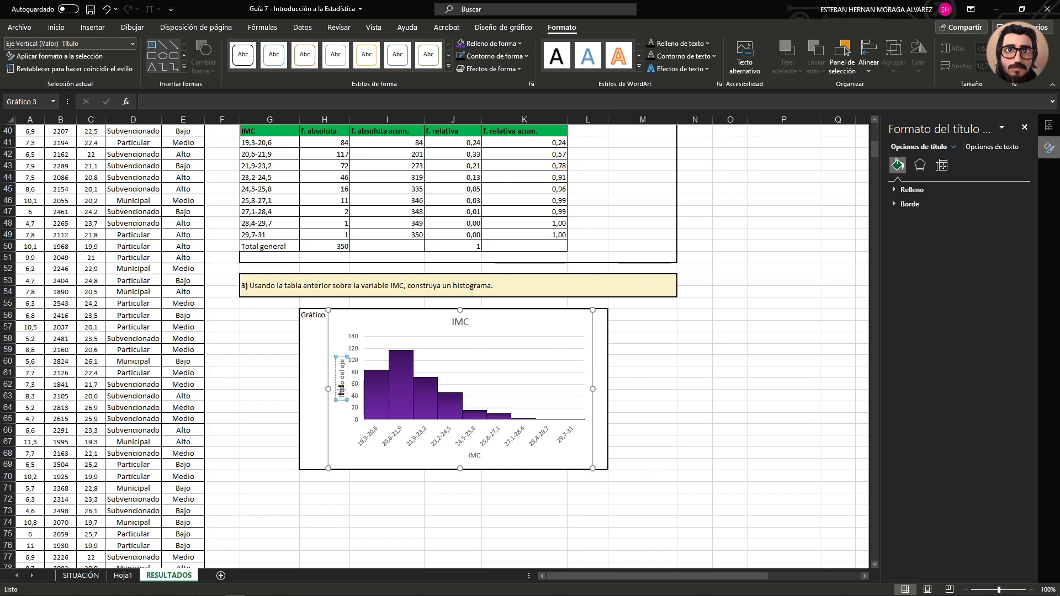
key("BackSpace")
key("BackSpace")
key("BackSpace")
key("BackSpace")
key("BackSpace")
key("BackSpace")
key("BackSpace")
key("BackSpace")
key("BackSpace")
key("BackSpace")
key("BackSpace")
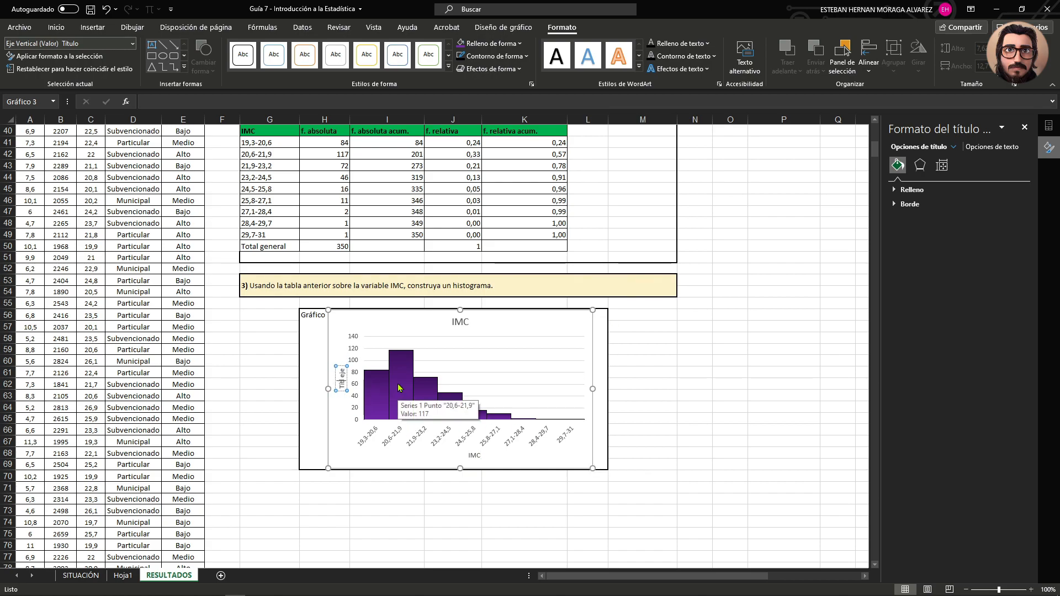
key("BackSpace")
key("BackSpace")
key("BackSpace")
type("N° de estudiantes")
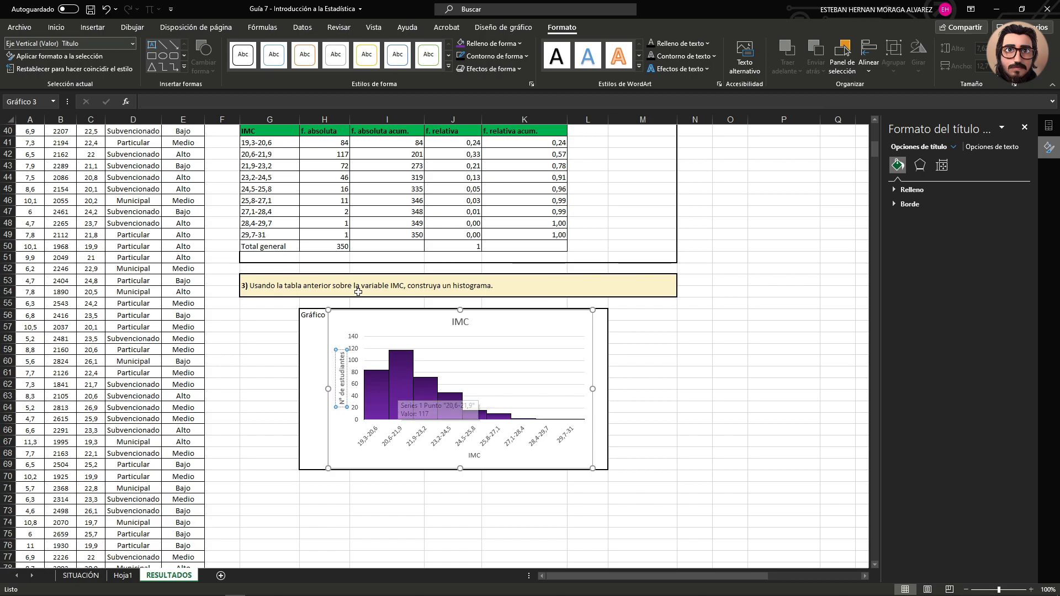
left_click(752, 373)
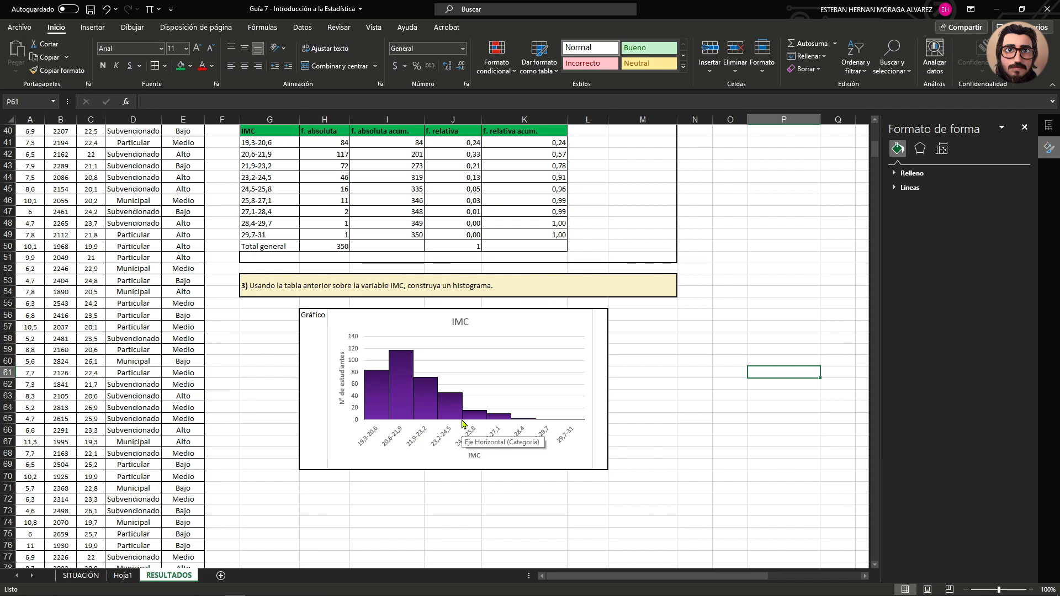
Enlarge the histogram to about 22 cm wide and 10 cm high, and place it just below the exercise 3 instruction, starting in column G.
left_click(561, 334)
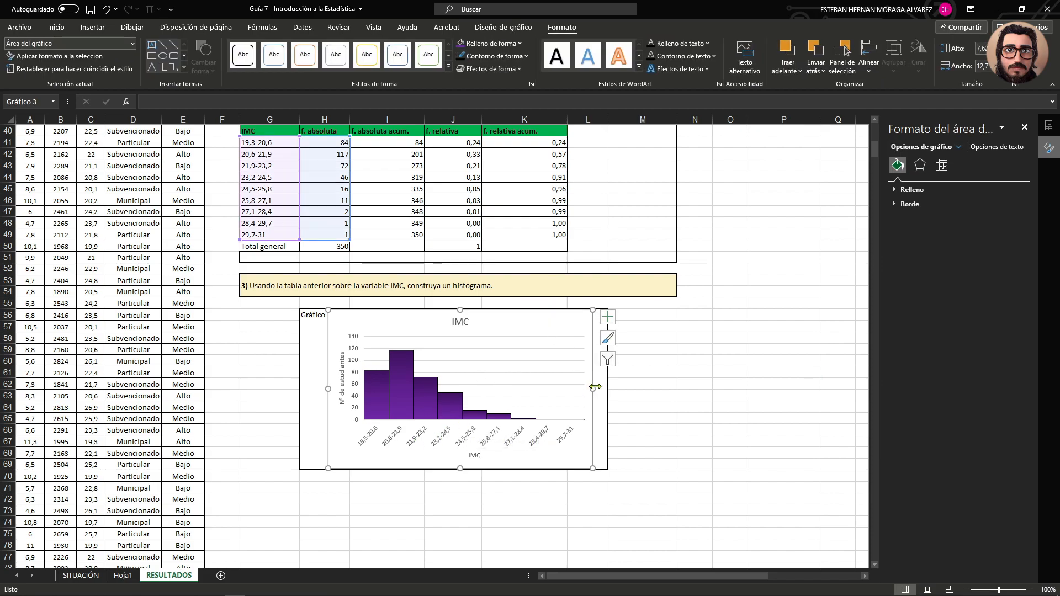
left_click_drag(596, 391, 781, 392)
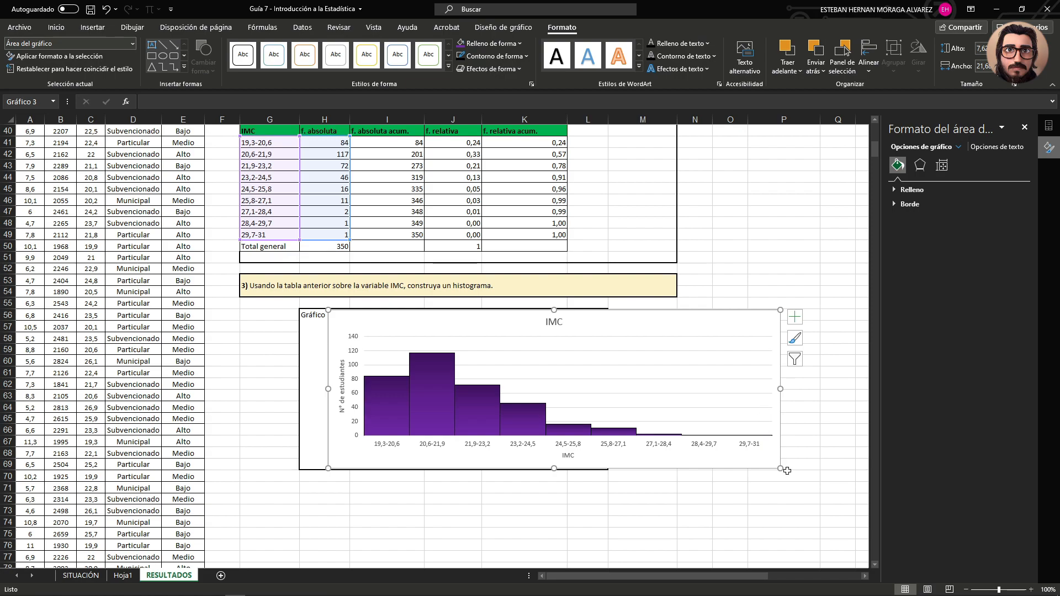
left_click_drag(554, 468, 554, 516)
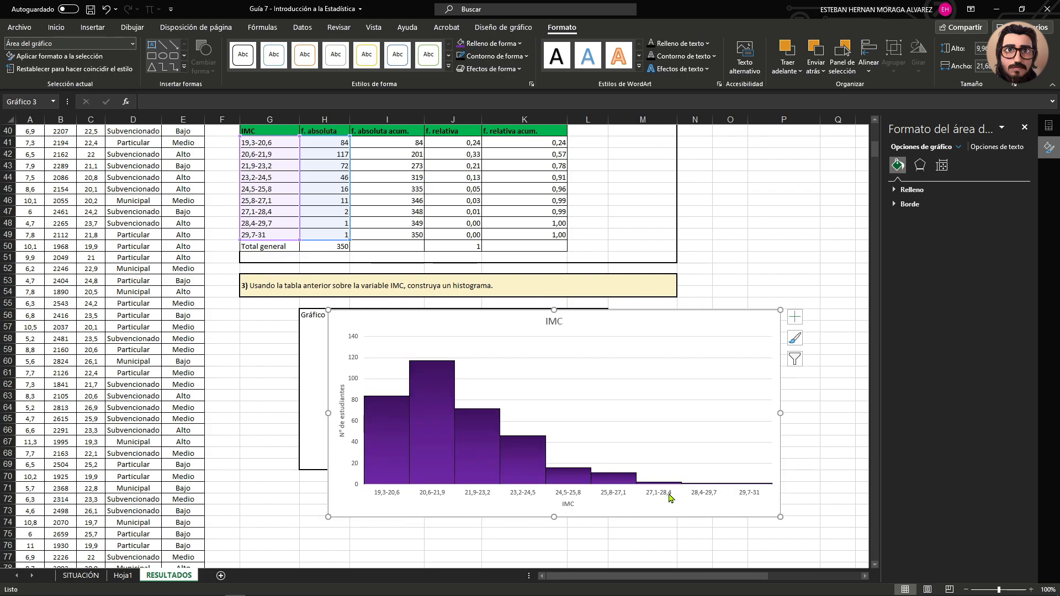
left_click_drag(421, 320, 356, 315)
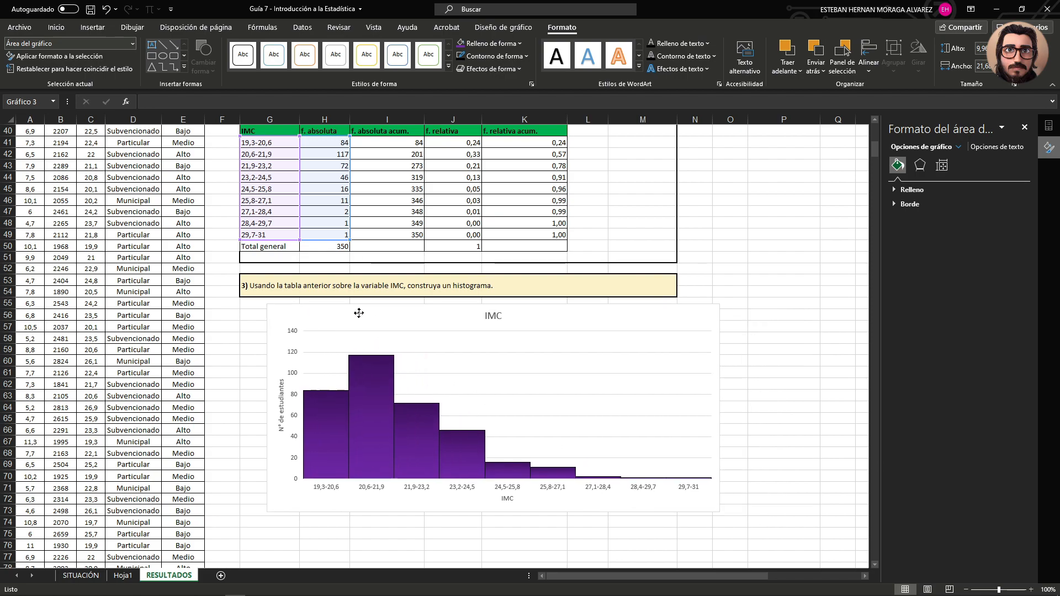
left_click(744, 234)
scroll(746, 263, "down", 1)
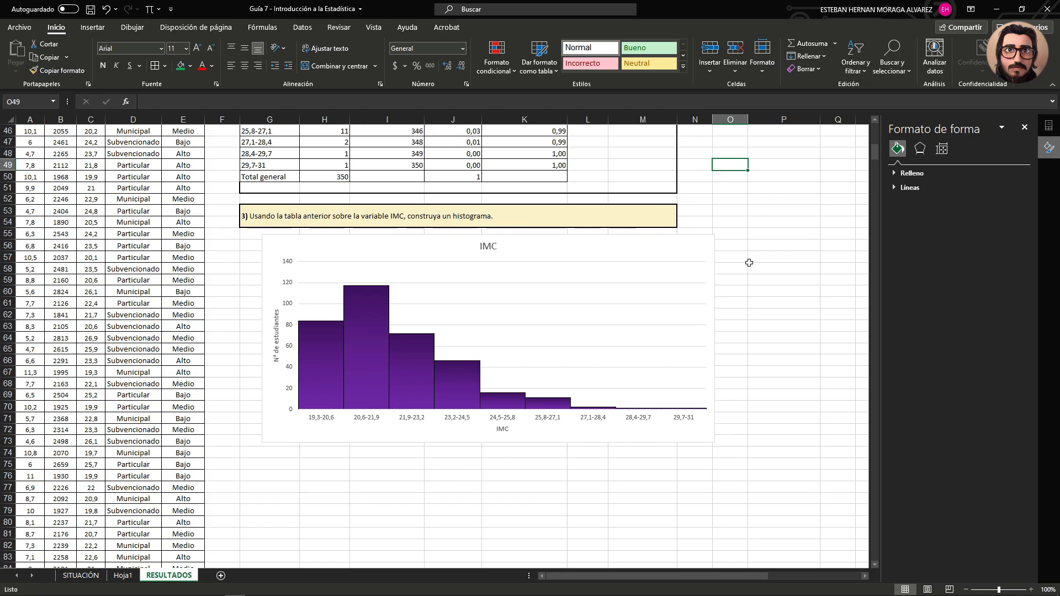
scroll(749, 263, "up", 1)
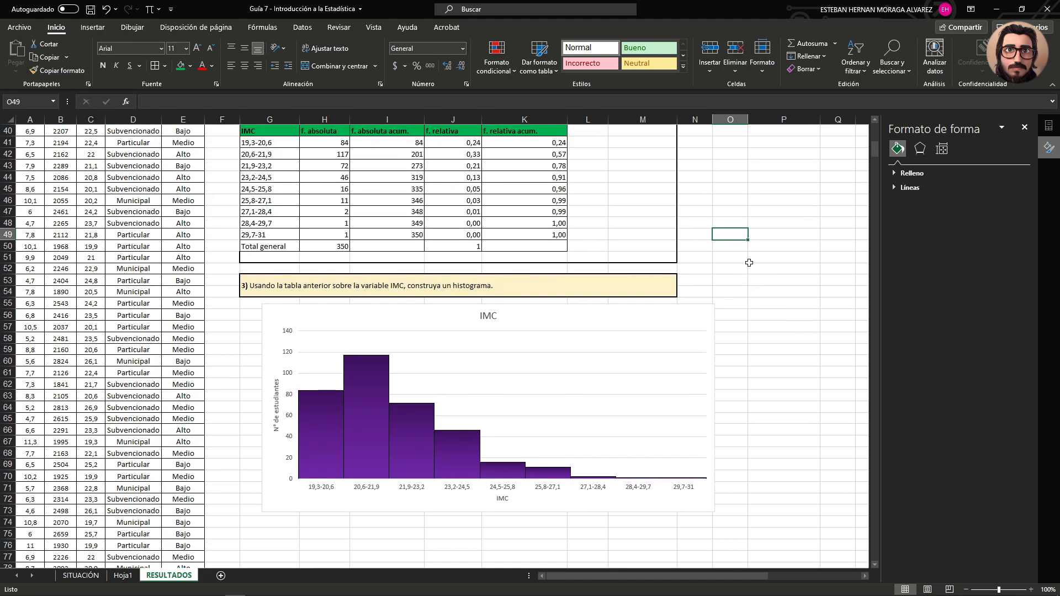